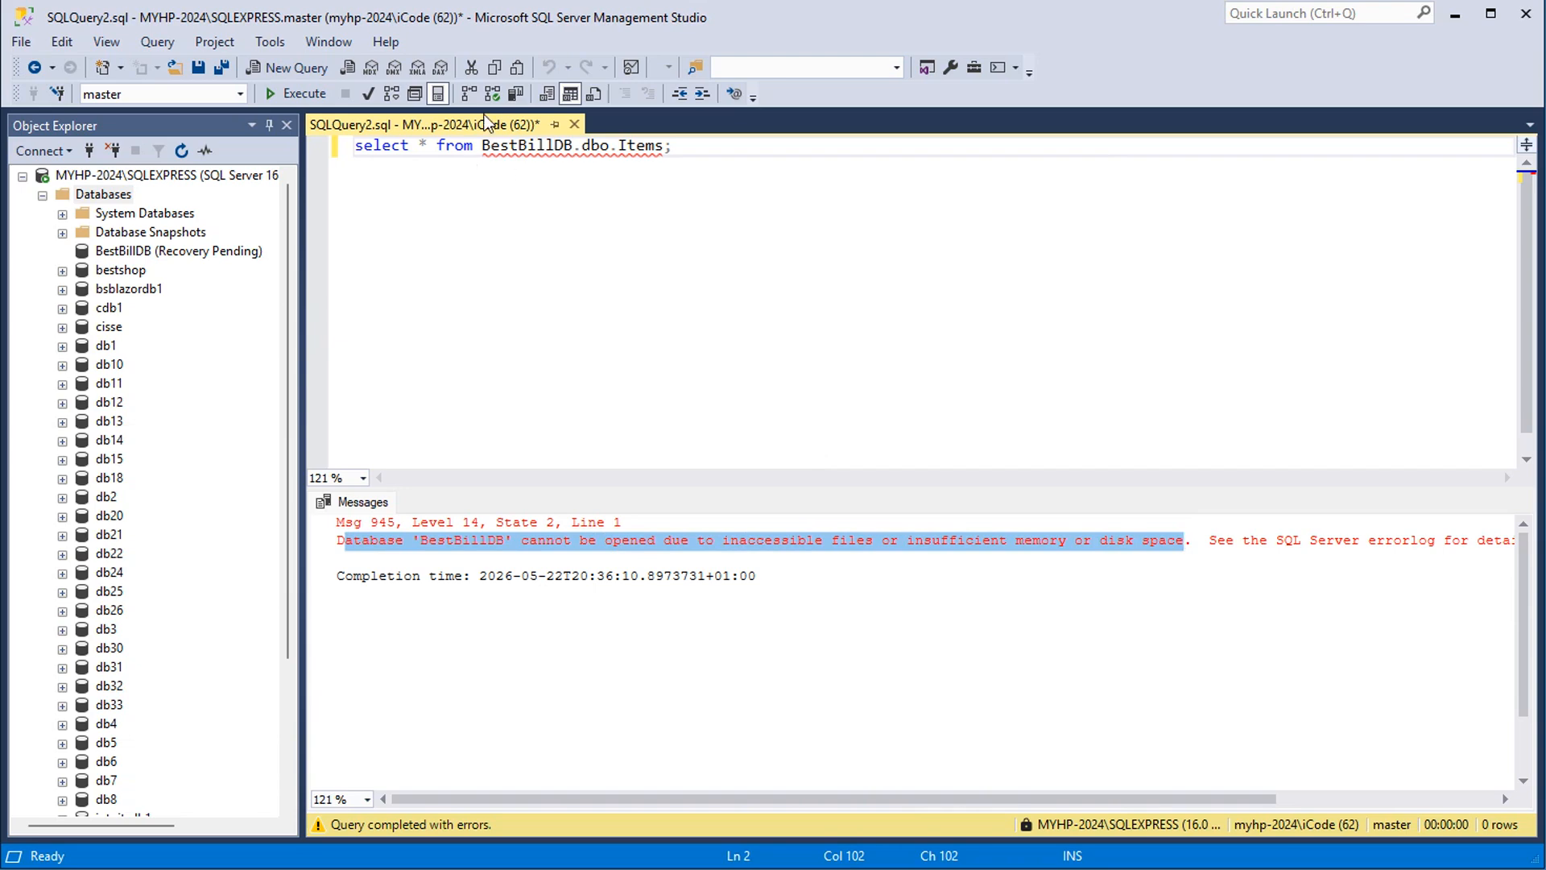
Run the select query on BestBillDB.dbo.Items and highlight the database name in it
click(296, 93)
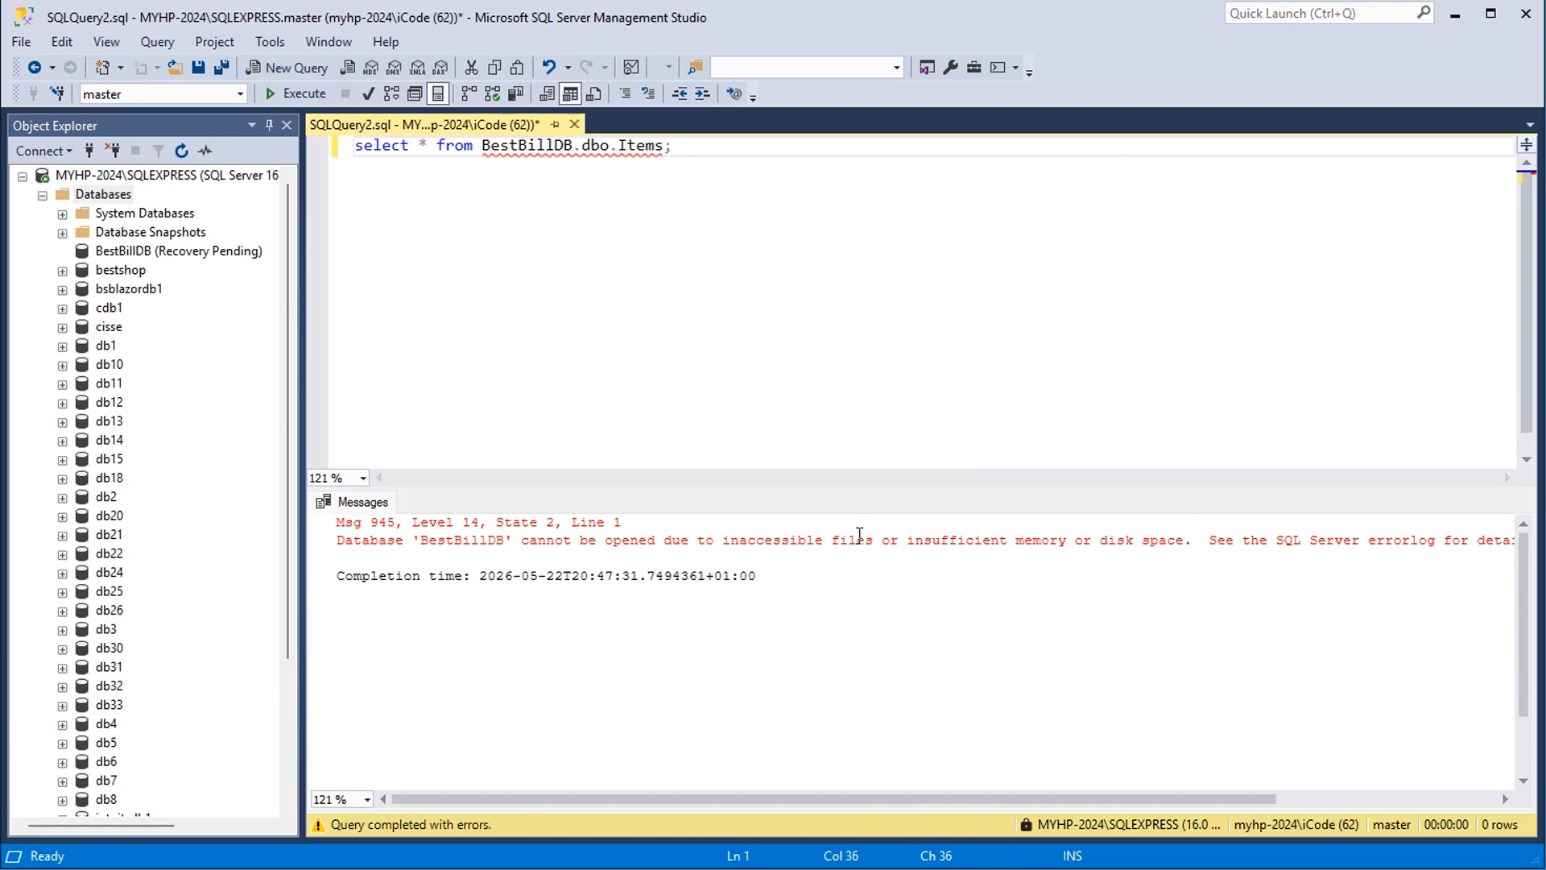
double_click(537, 148)
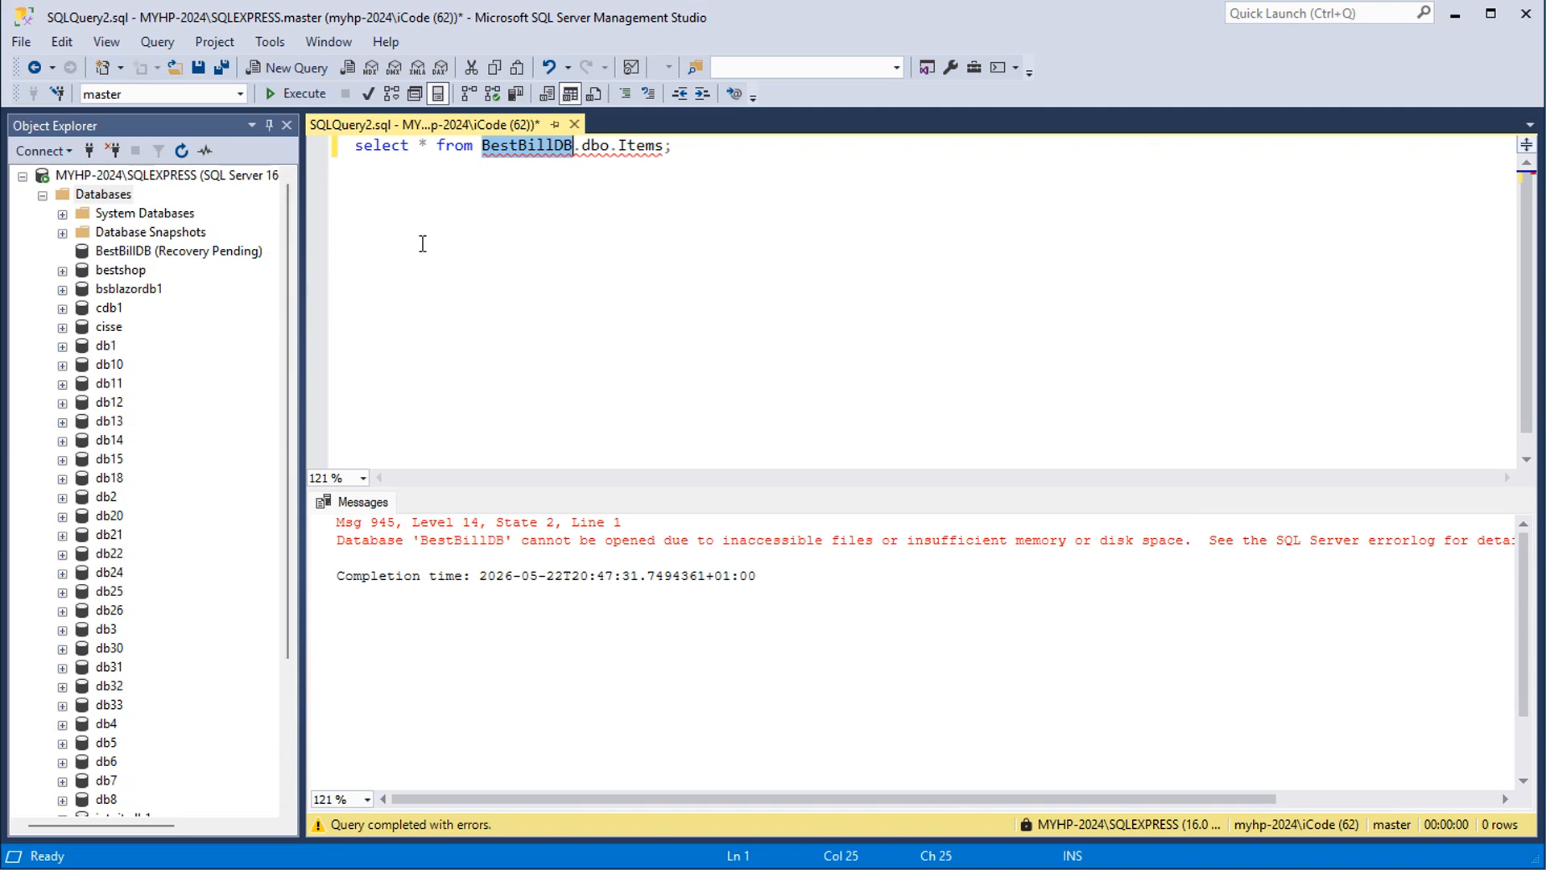
Replace the query with "ALTER DATABASE BestBillDB SET EMERGENCY;", execute it and refresh the Databases folder
key(End)
key(shift+Home)
key(ctrl+c)
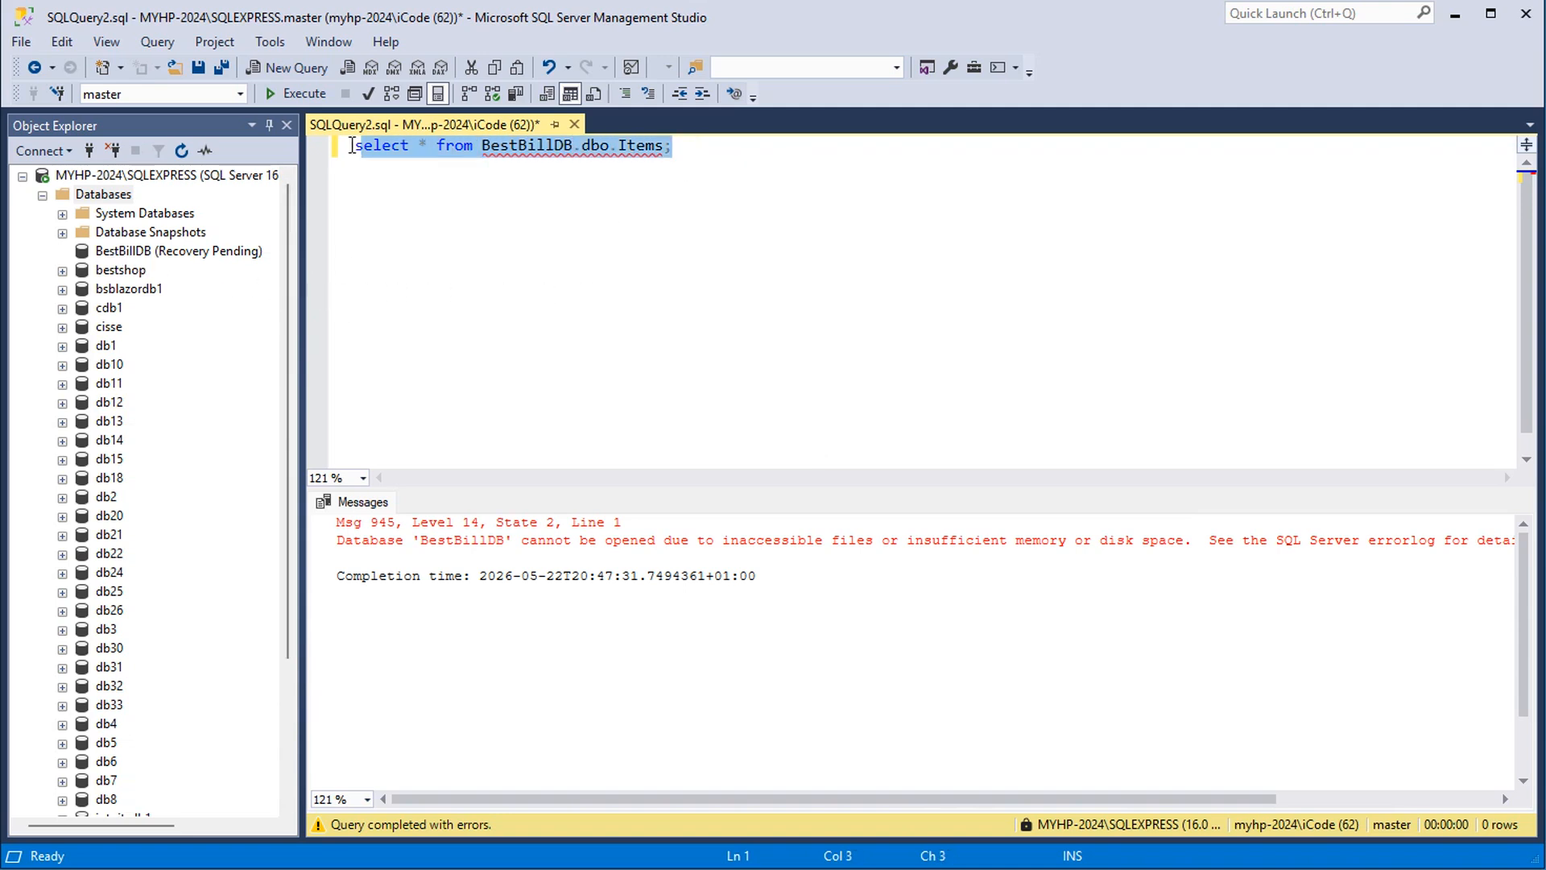
key(BackSpace)
text(ALTER DATABASE BestBillDB SET EMERGENCY;)
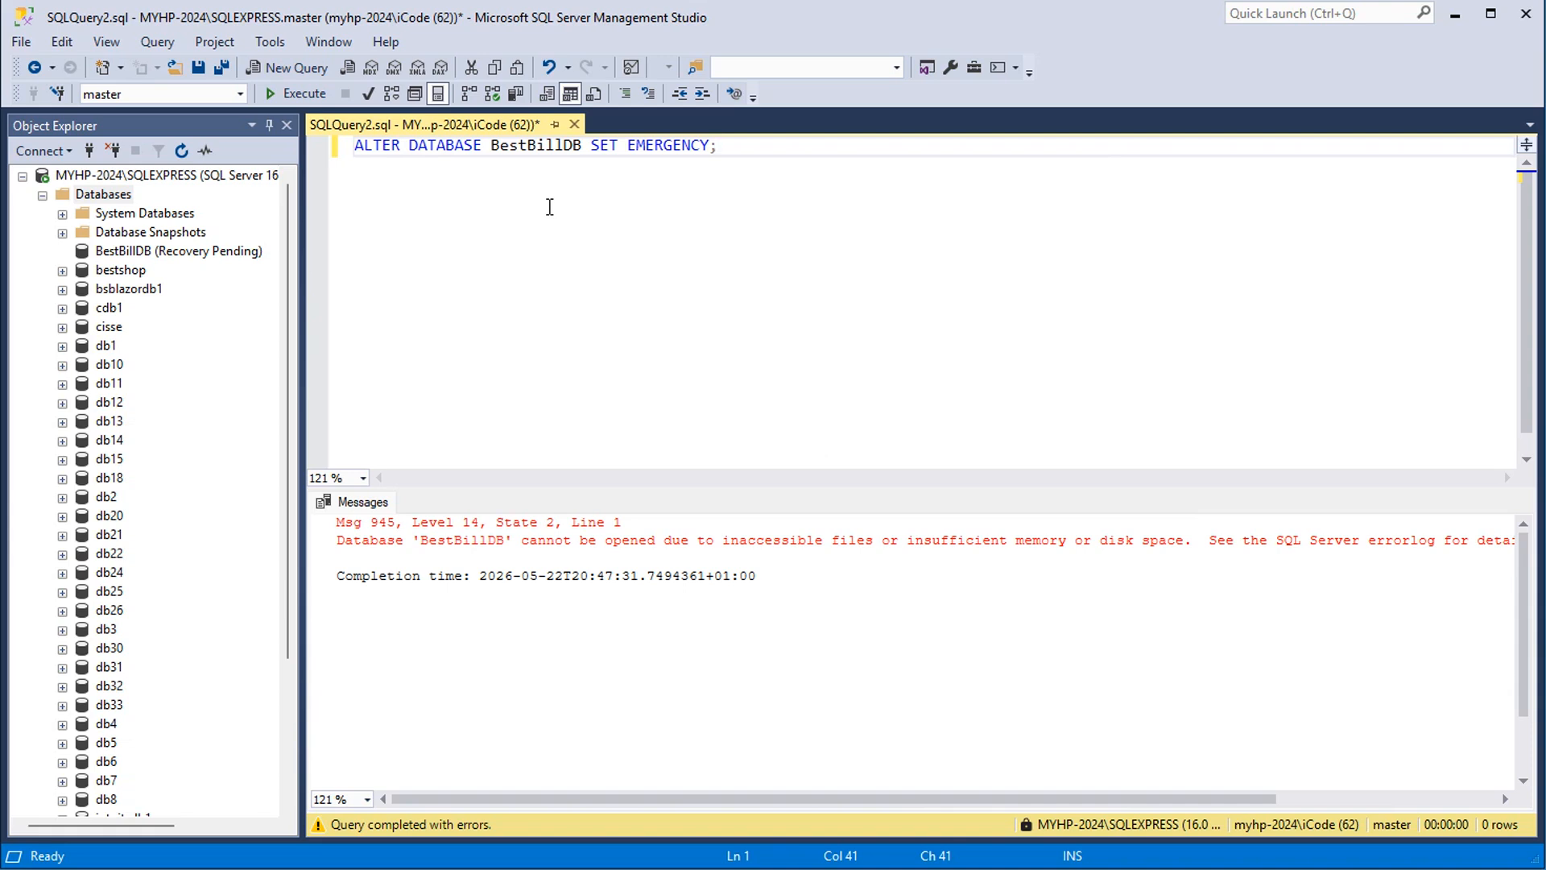
click(282, 94)
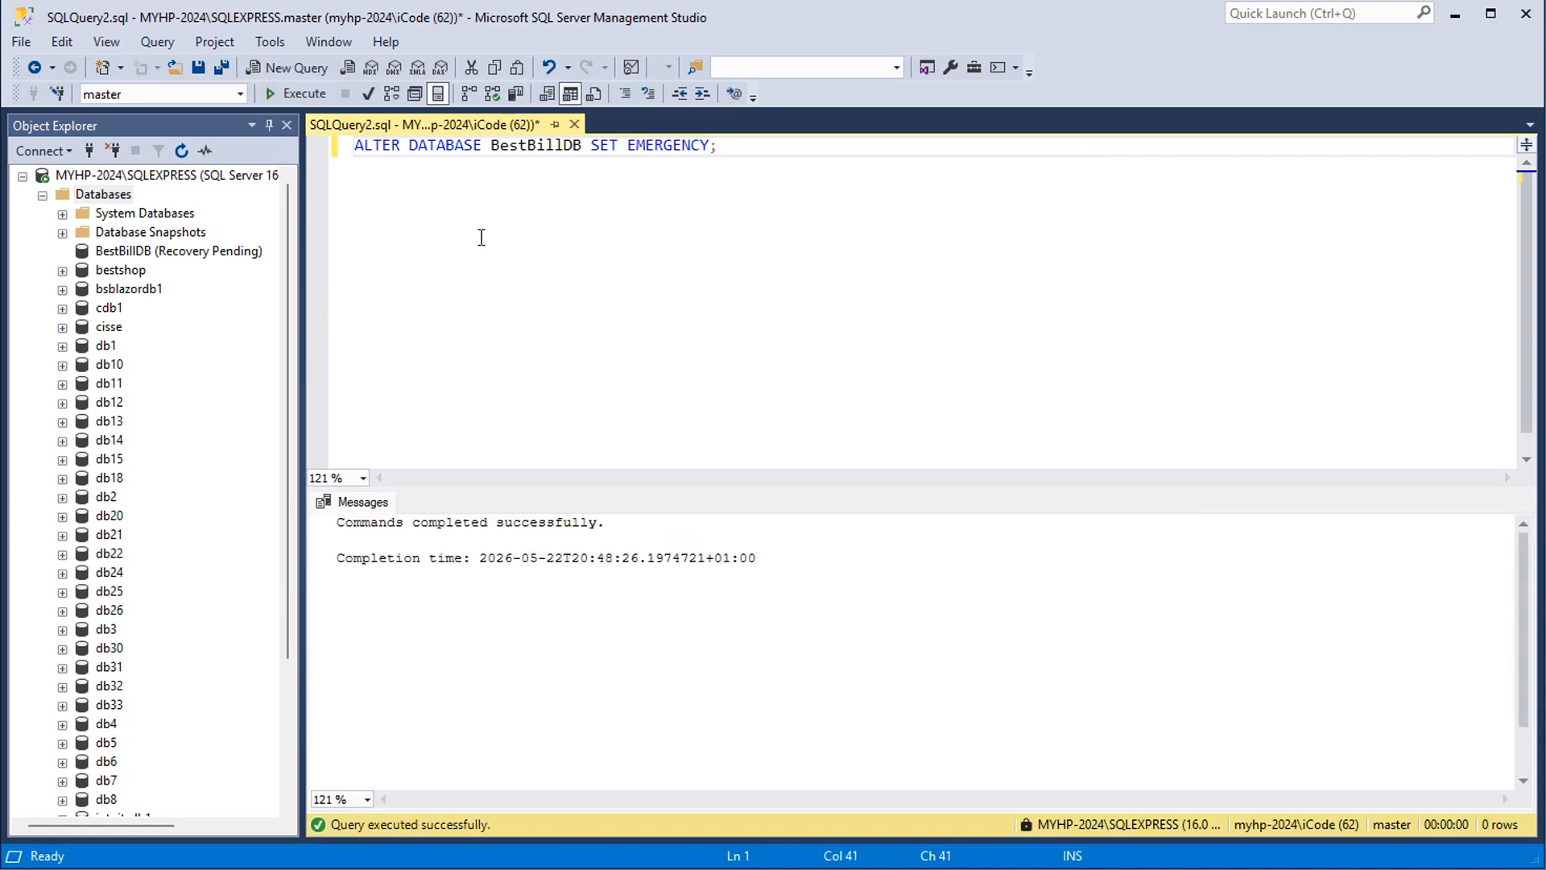
click(109, 195)
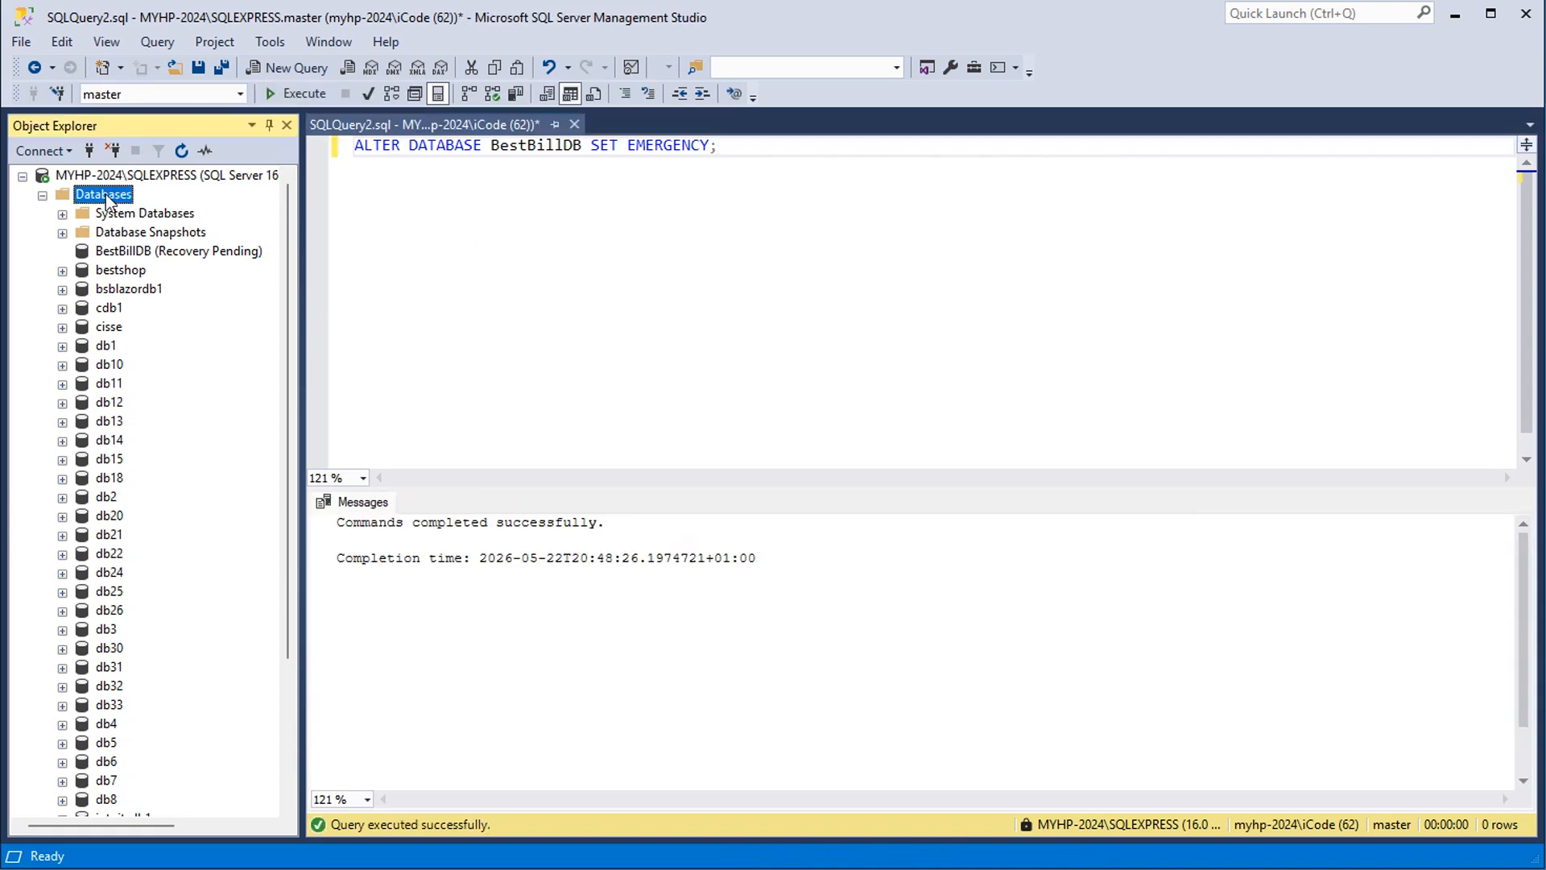
click(182, 152)
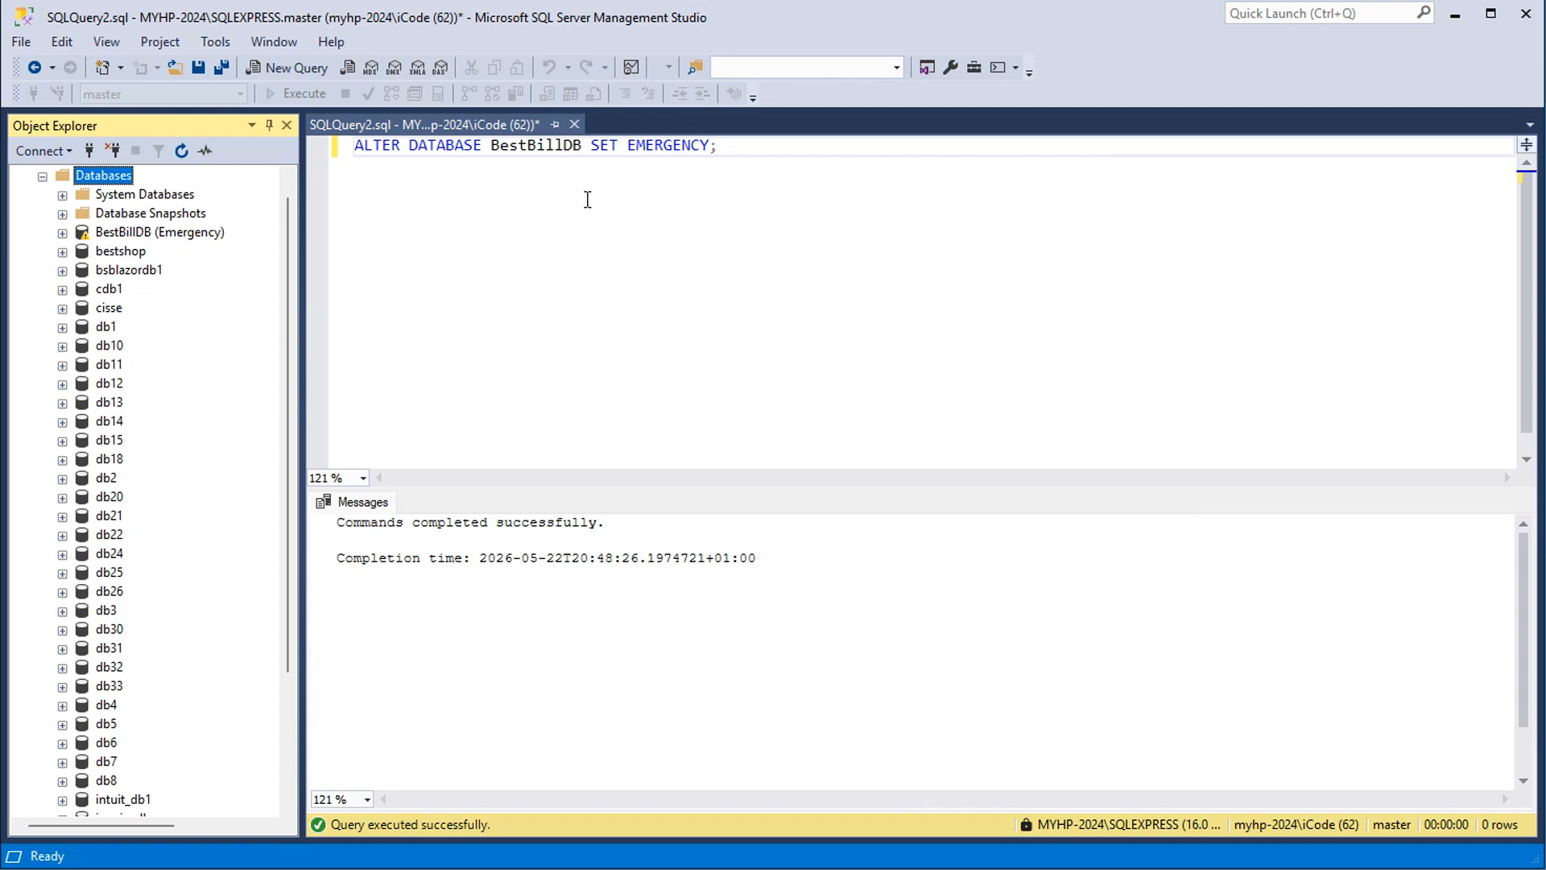
Replace the statement with "select * from BestBillDB.dbo.Items;" and execute it
drag(763, 145, 319, 148)
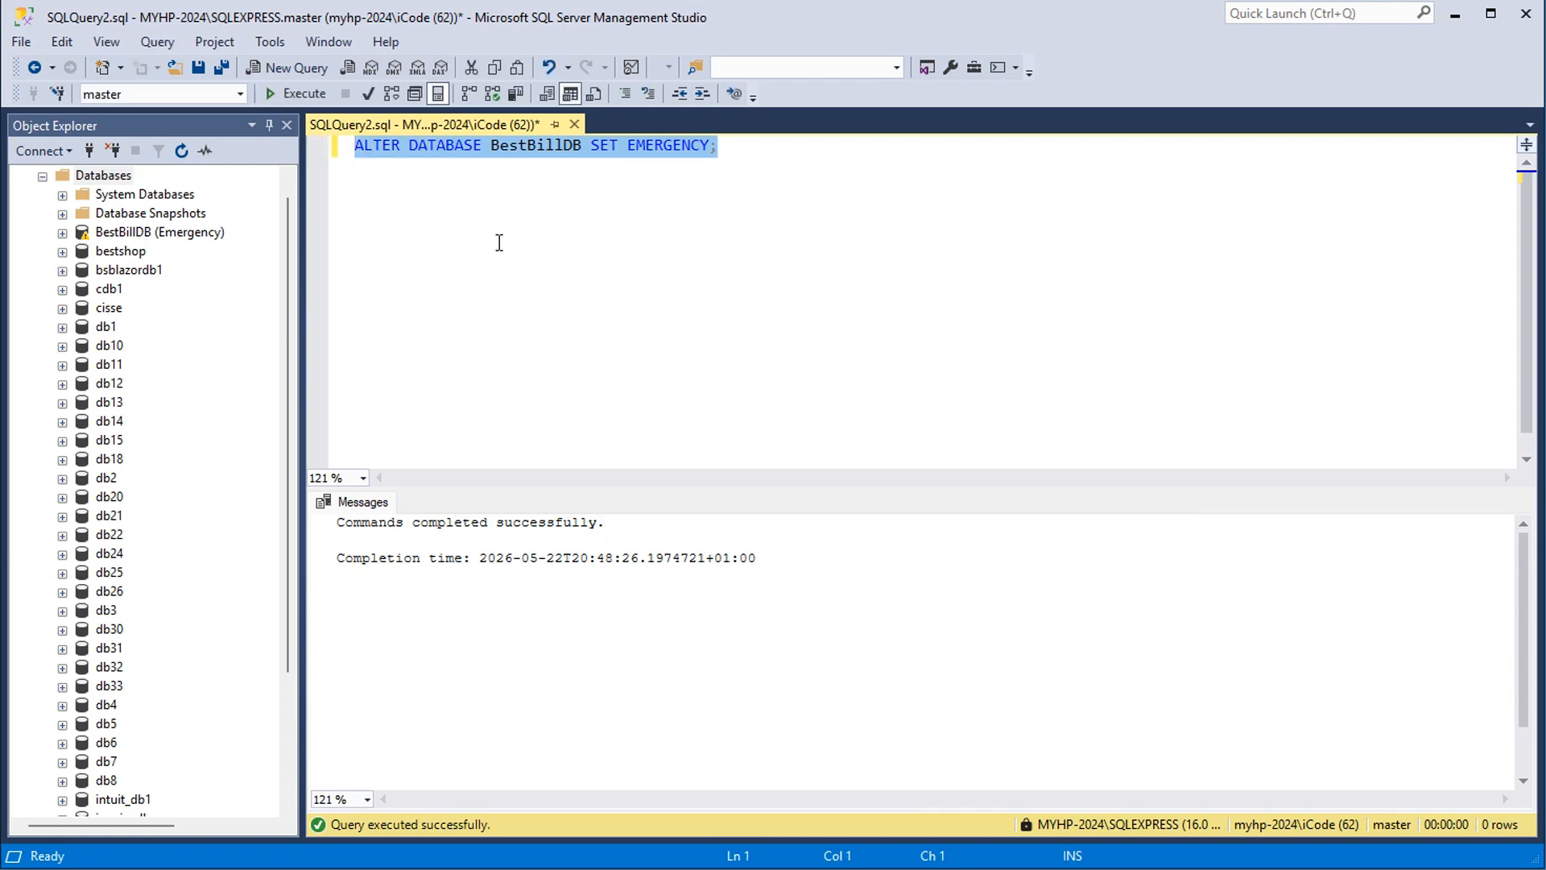
key(Delete)
key(ctrl+v)
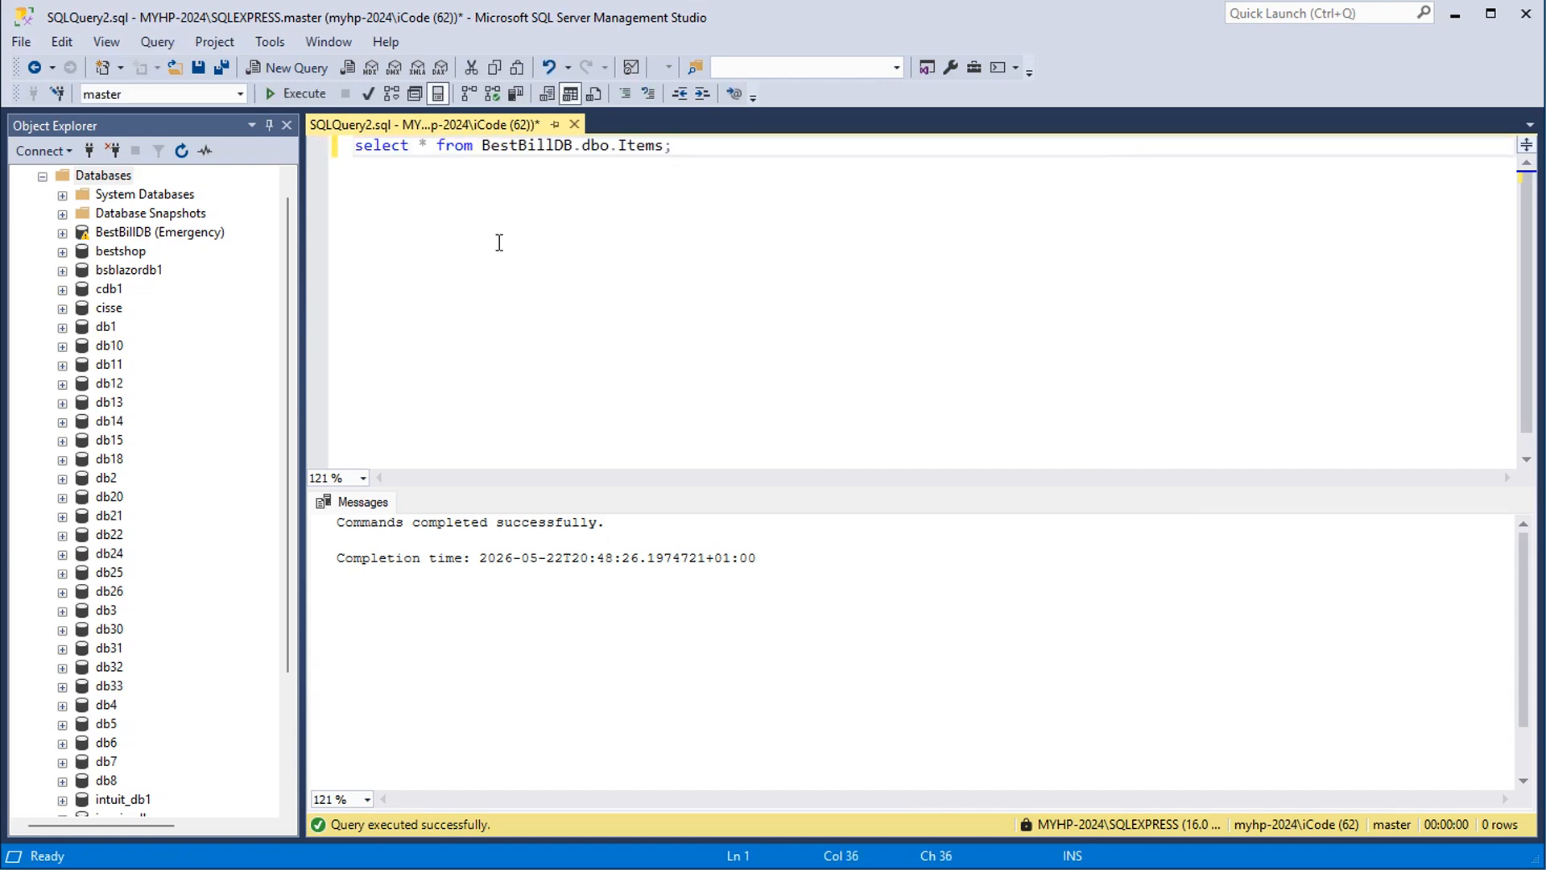
click(294, 93)
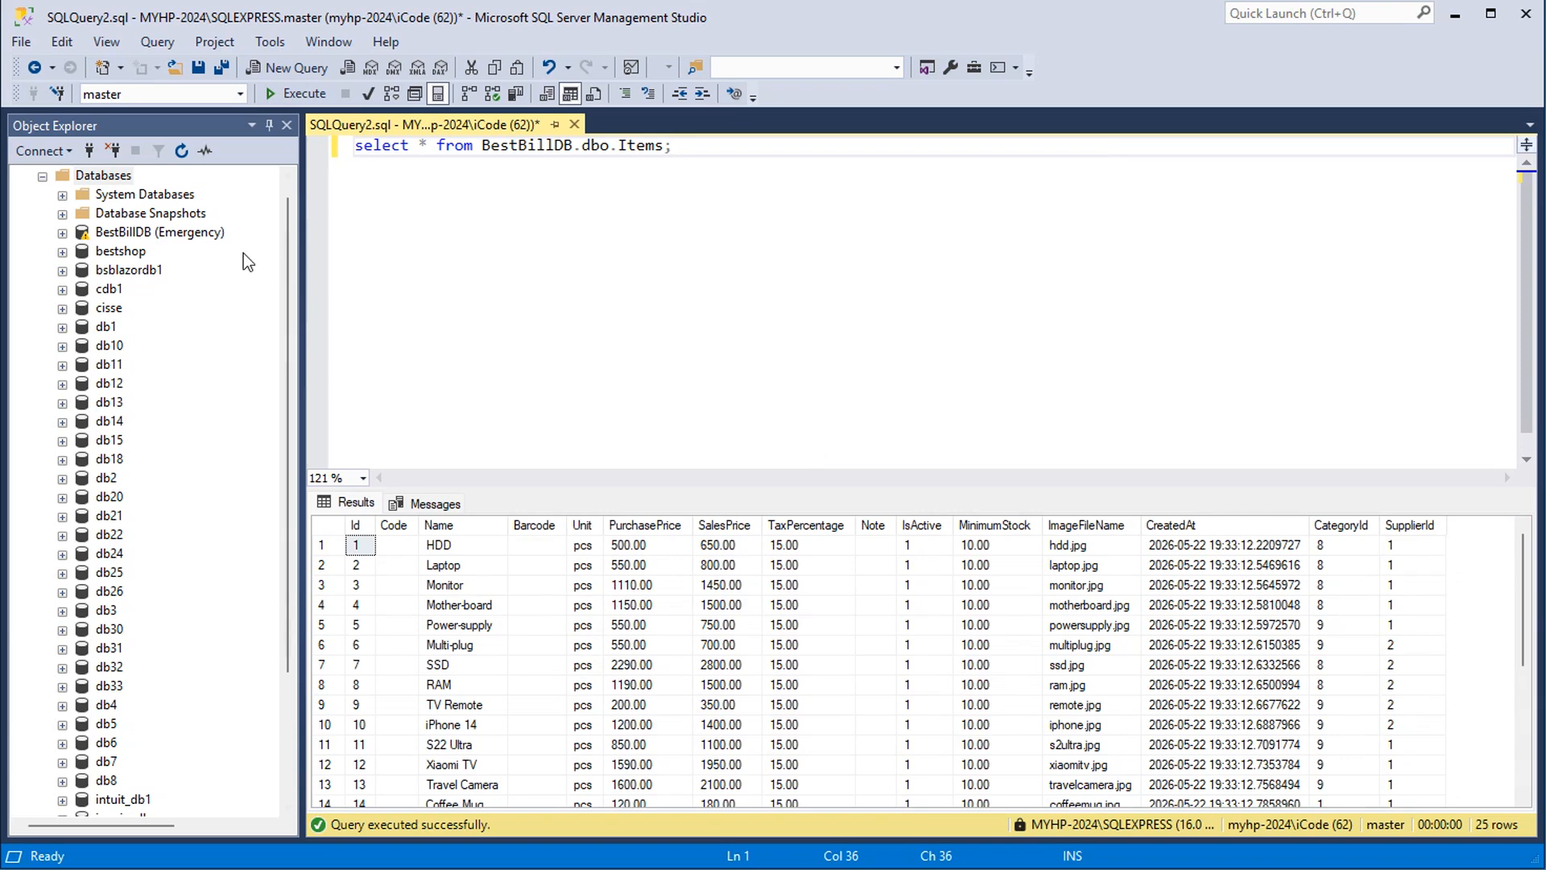
Start the Generate Scripts wizard for BestBillDB and keep scripting the entire database with all database objects
right_click(123, 235)
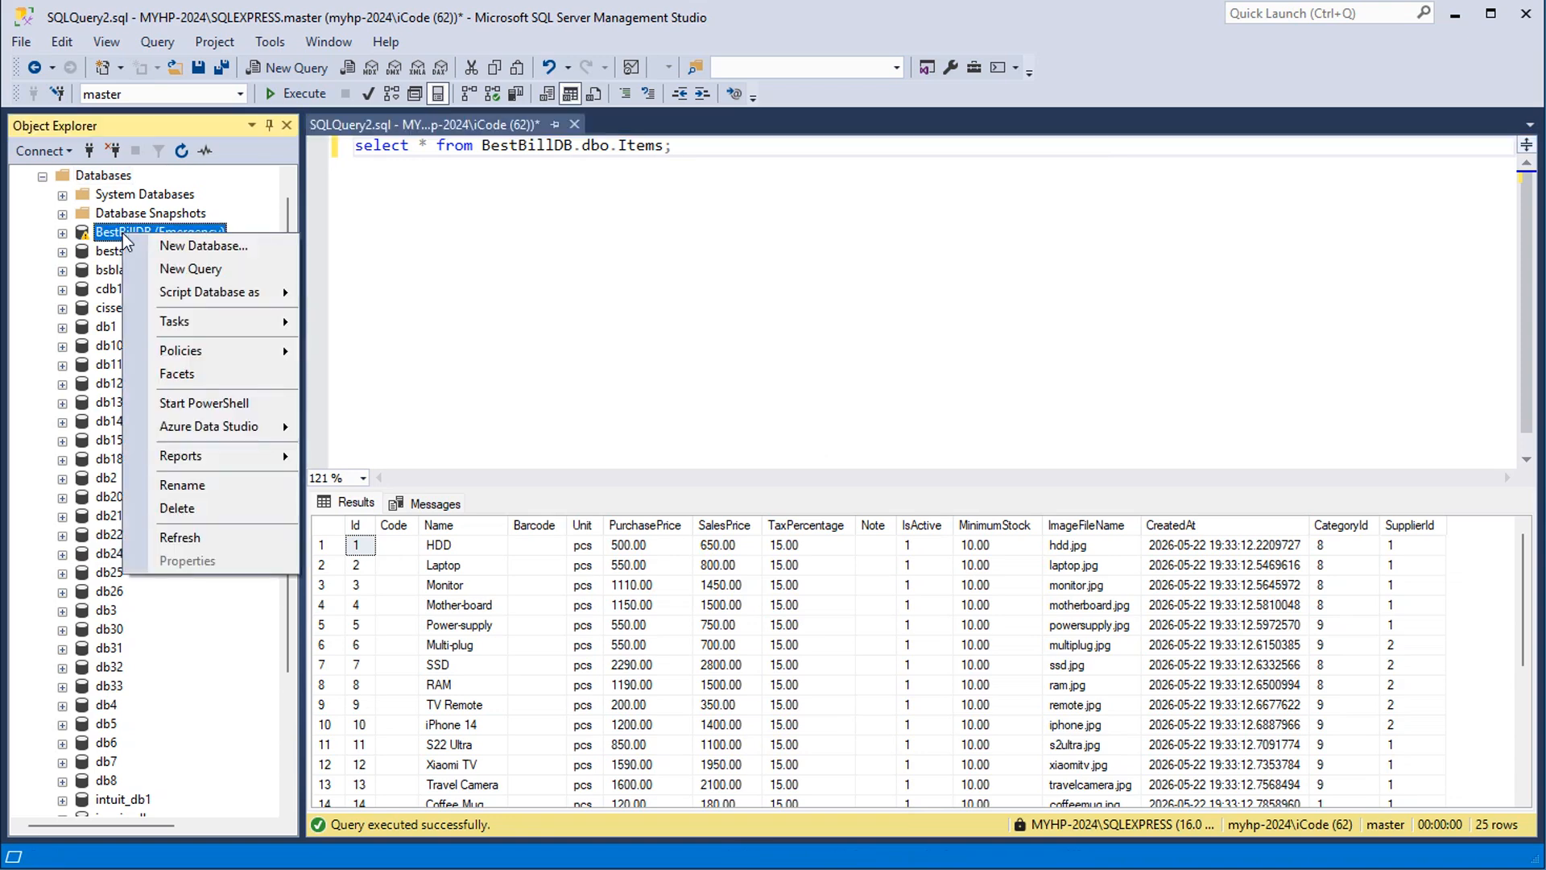
mouse_move(257, 320)
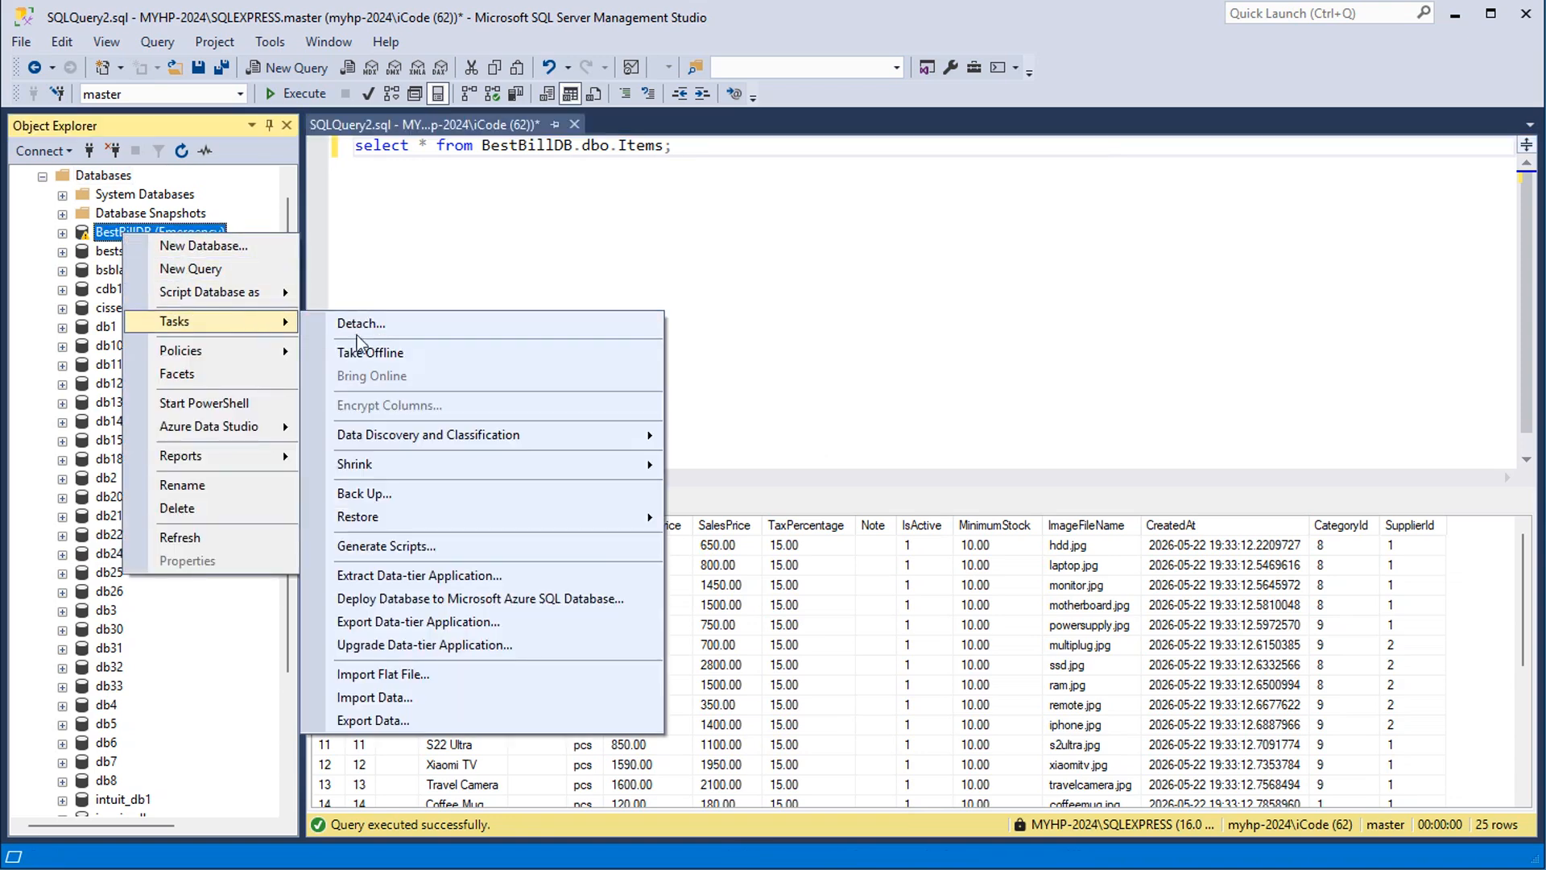
click(430, 546)
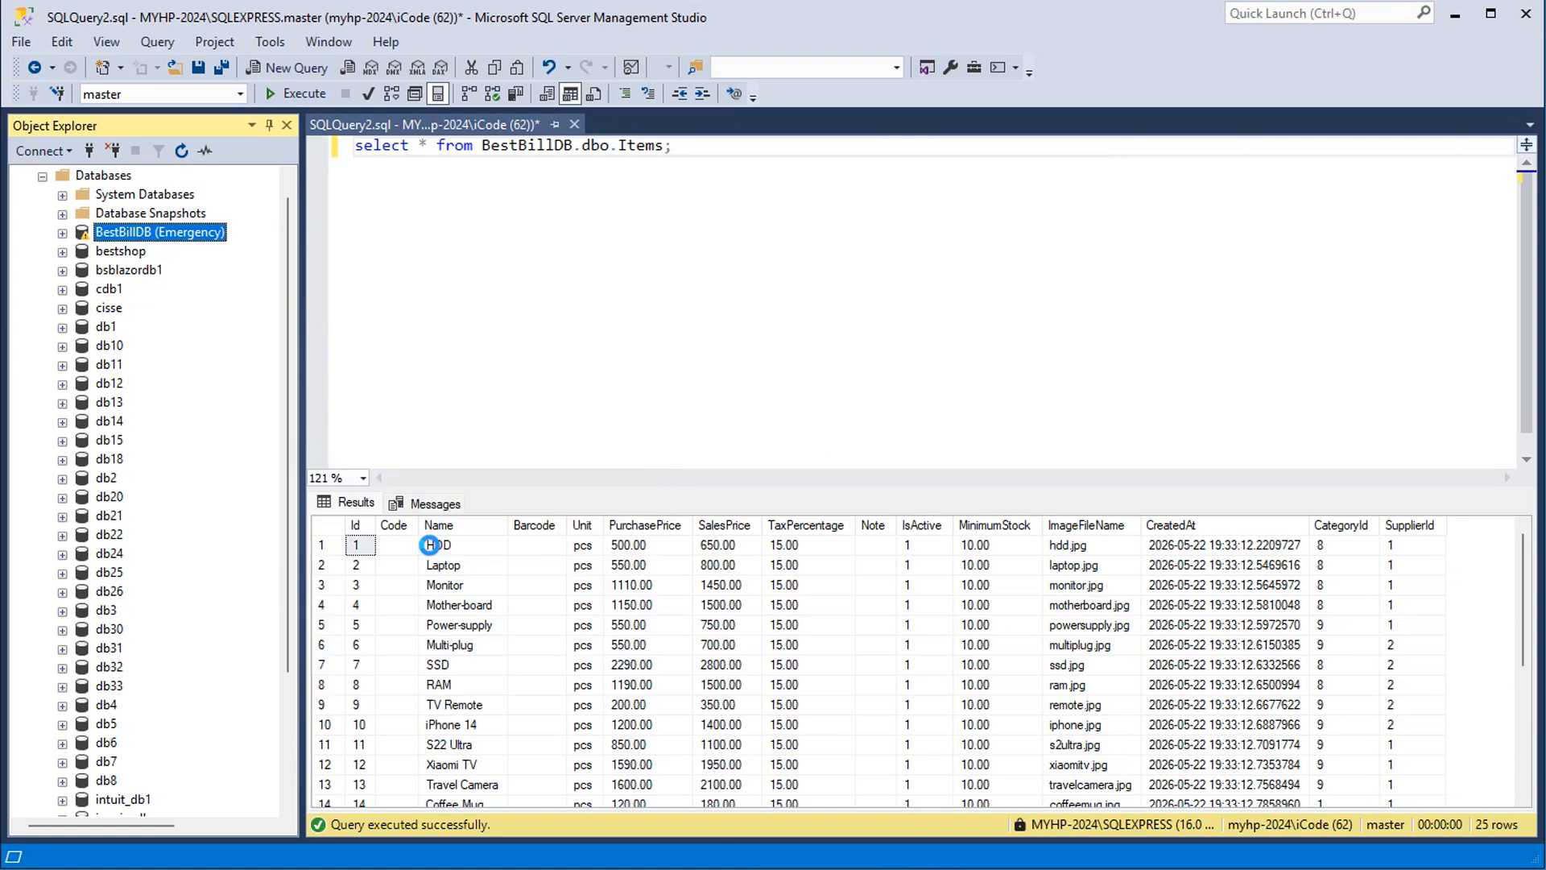
drag(562, 0, 689, 88)
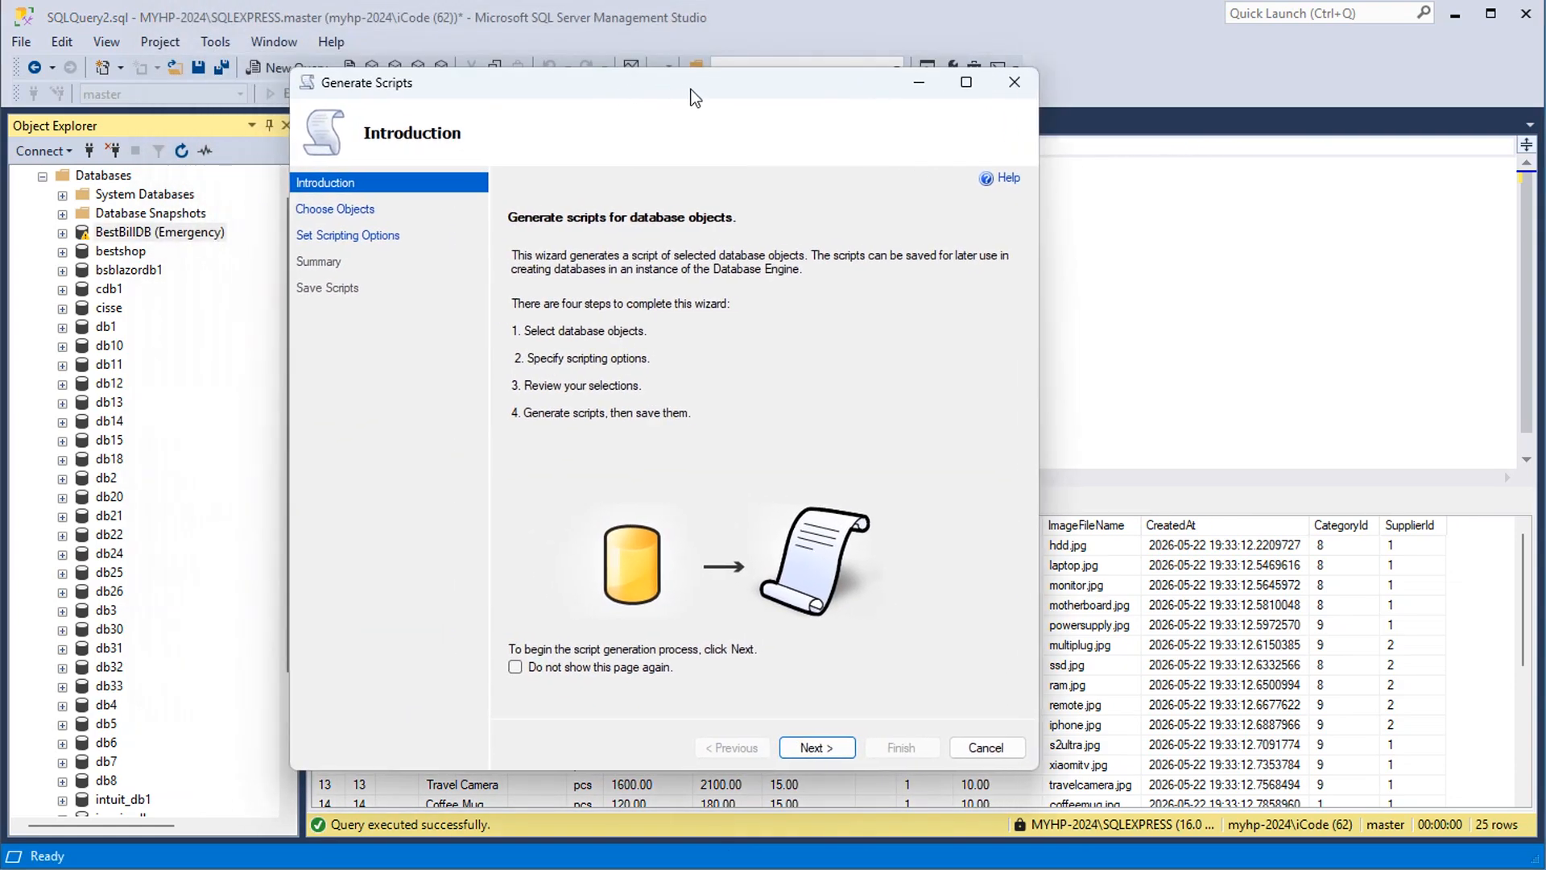
click(834, 749)
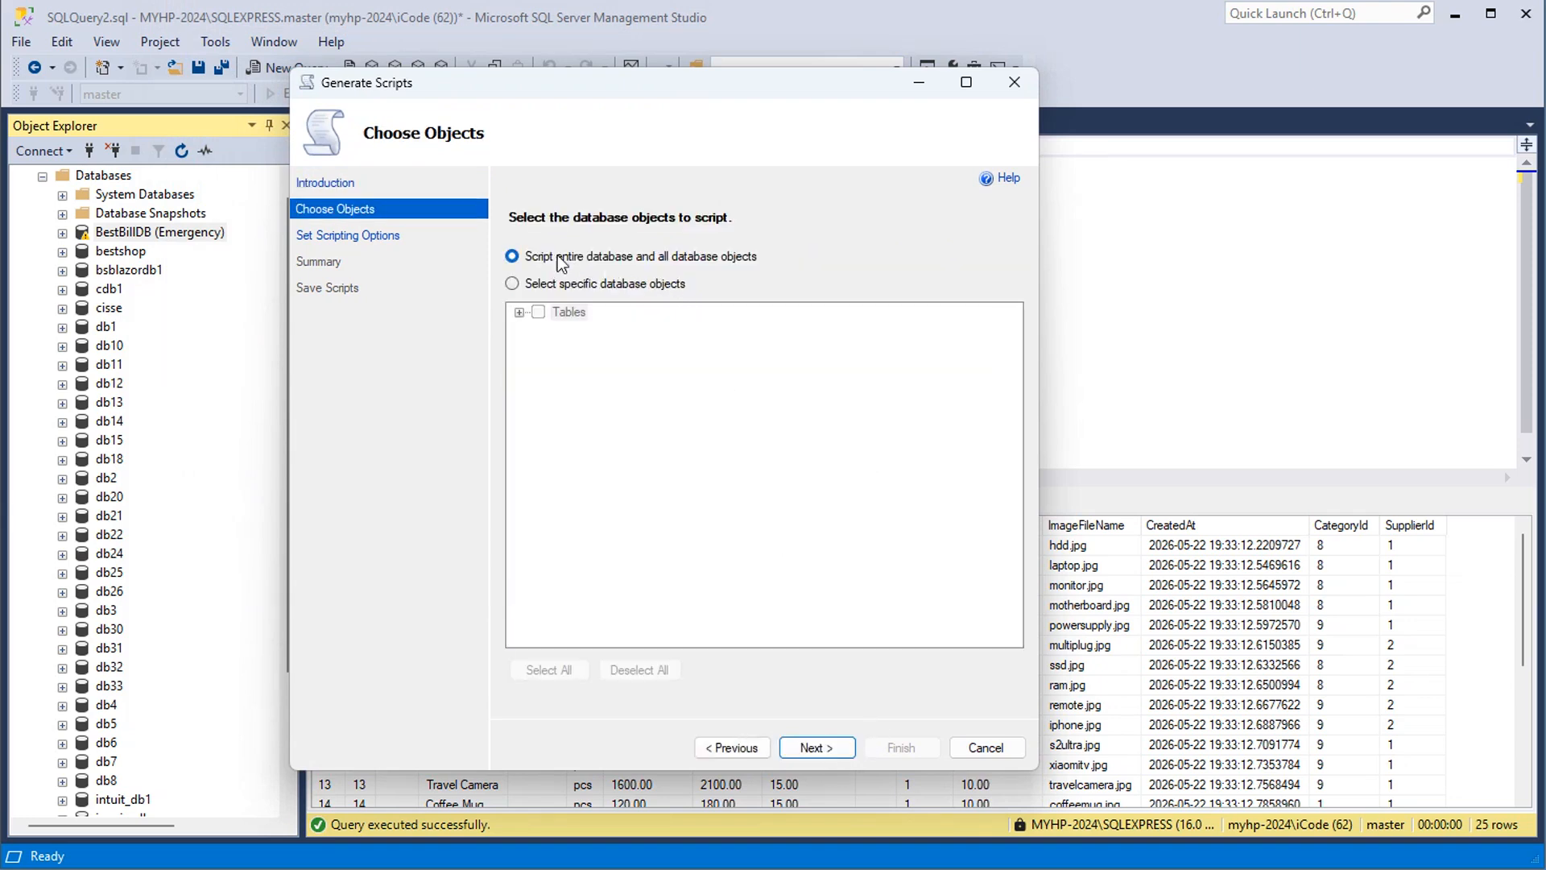
click(818, 749)
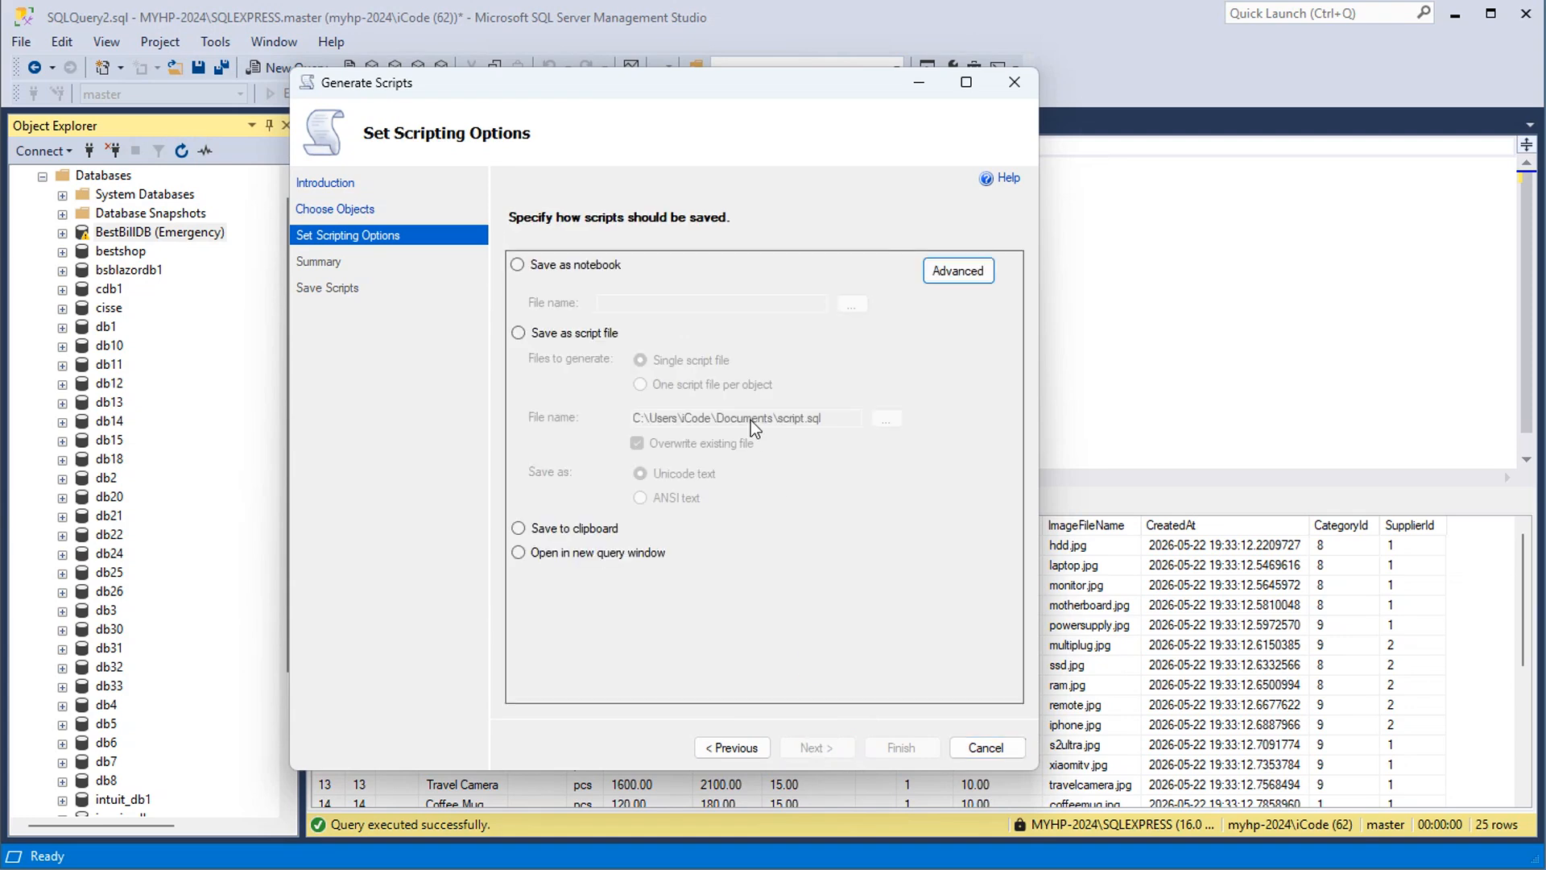
Set the advanced scripting option for types of data to script to Data only
click(958, 271)
scroll(720, 371, down, 6)
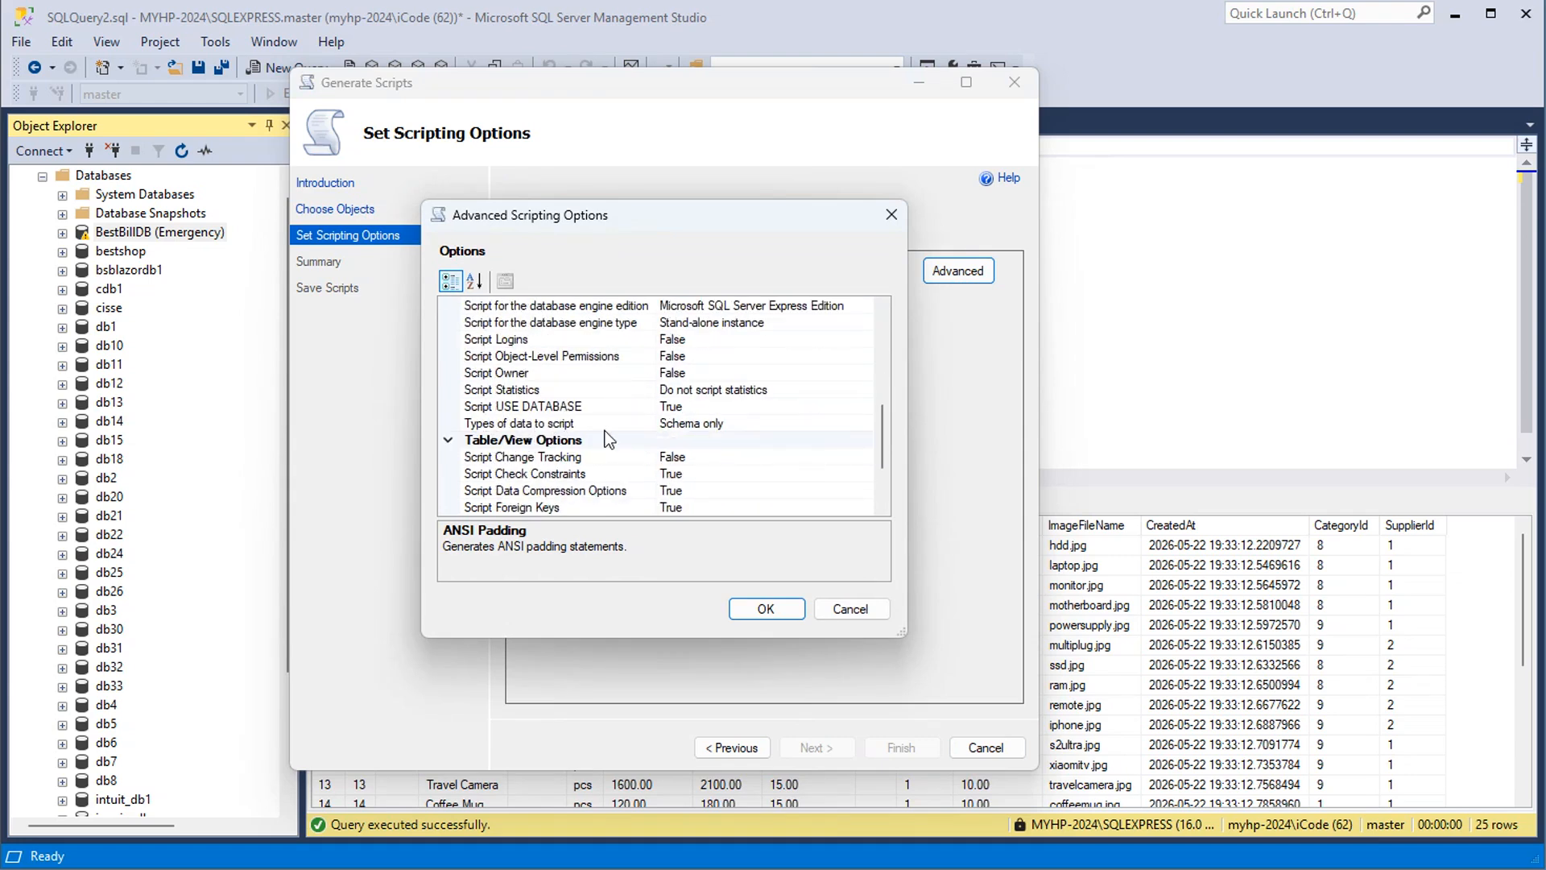
click(797, 423)
click(863, 424)
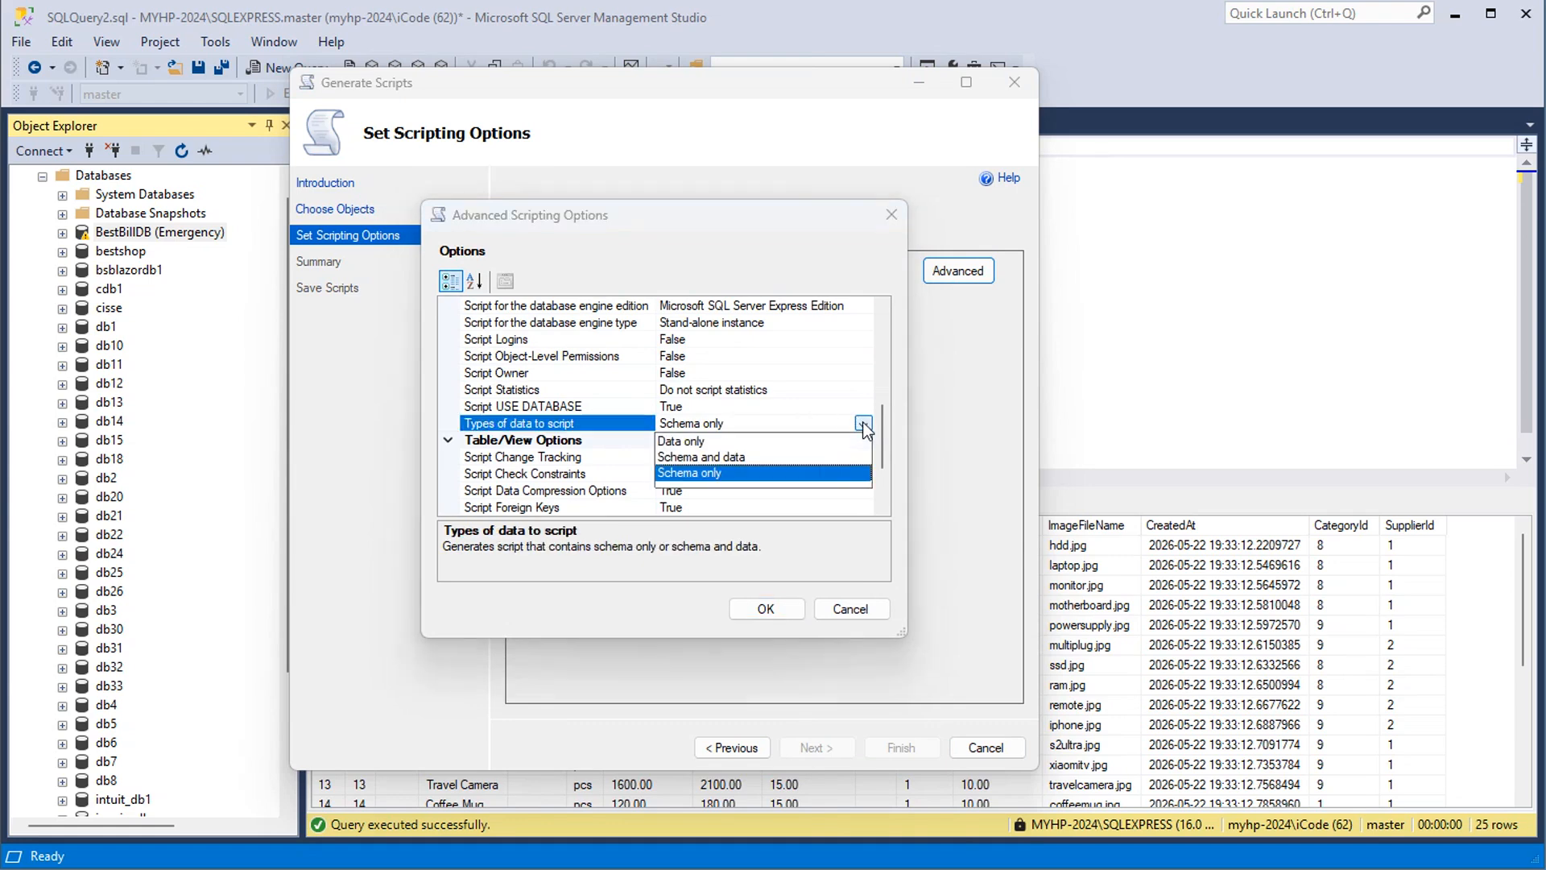
click(687, 443)
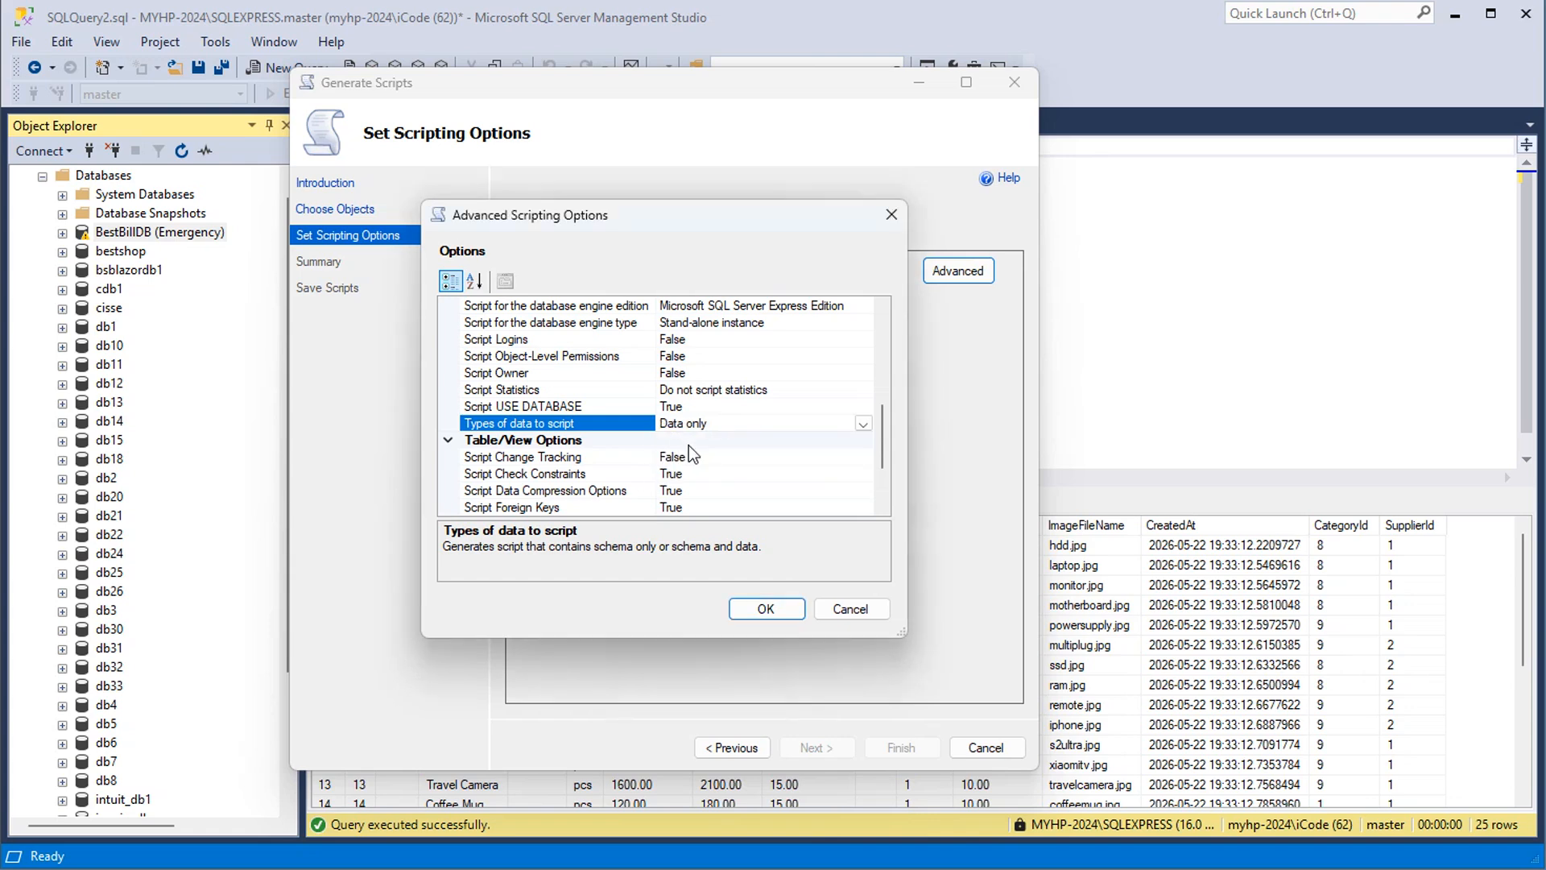
click(764, 607)
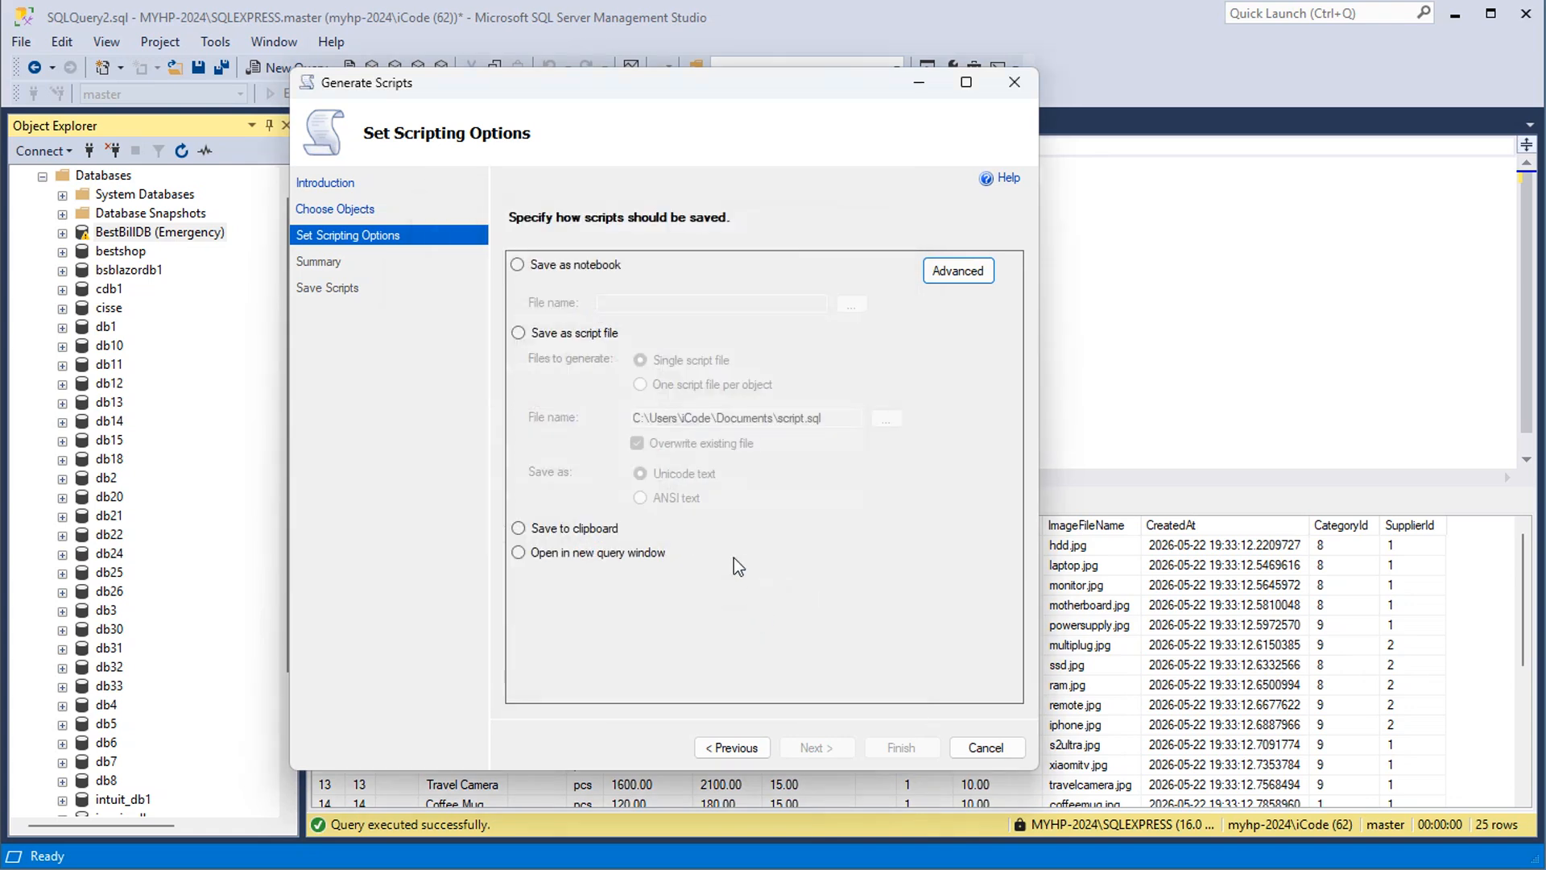
Choose to save the output as a single script file named database.sql on the Desktop
click(518, 334)
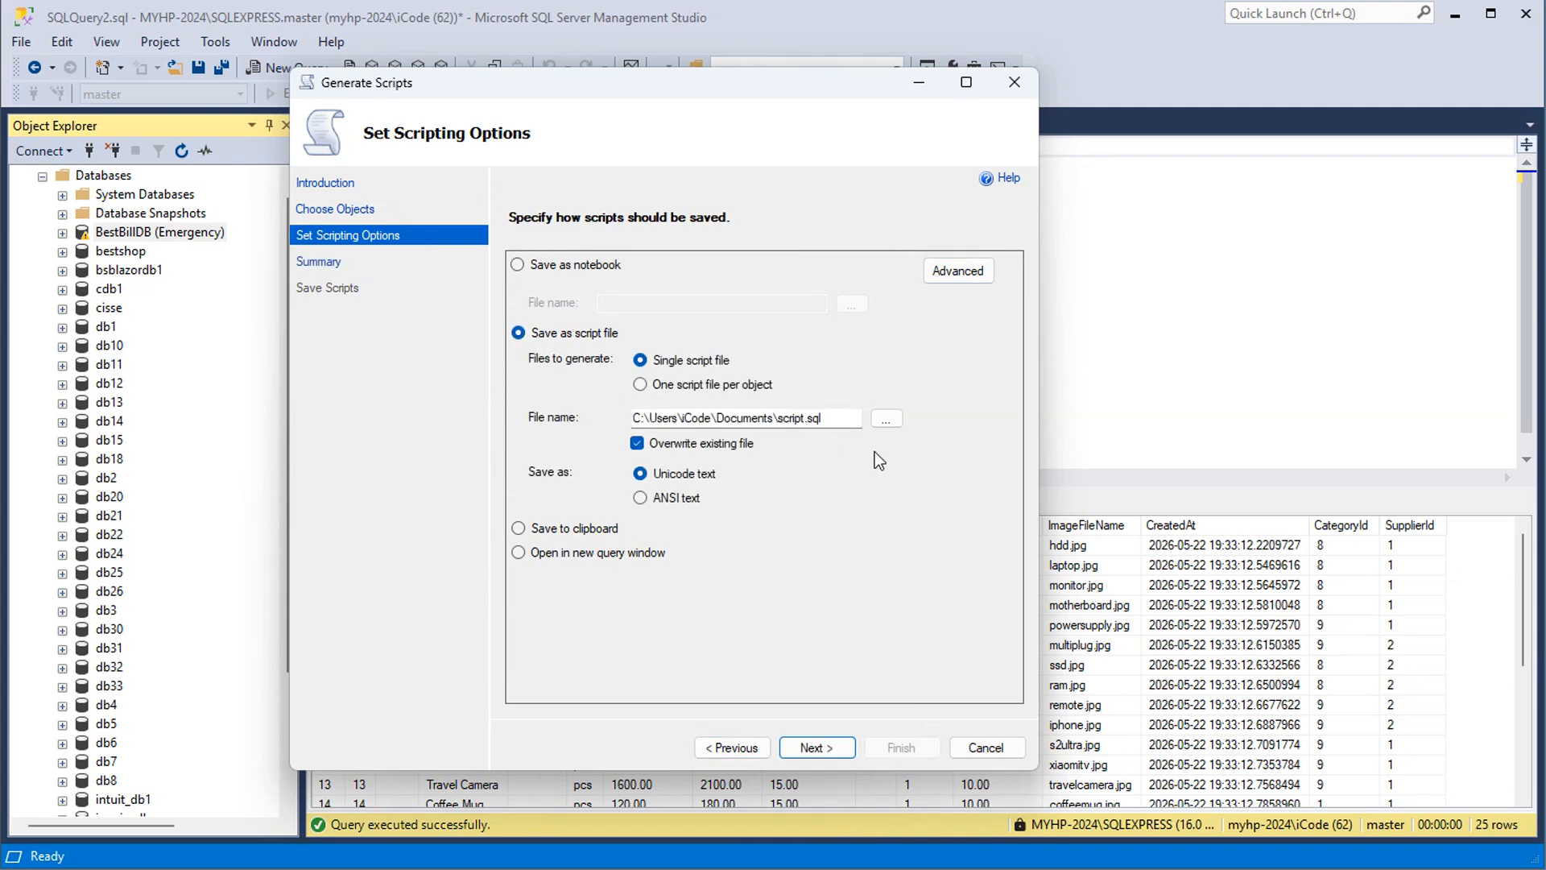
click(889, 419)
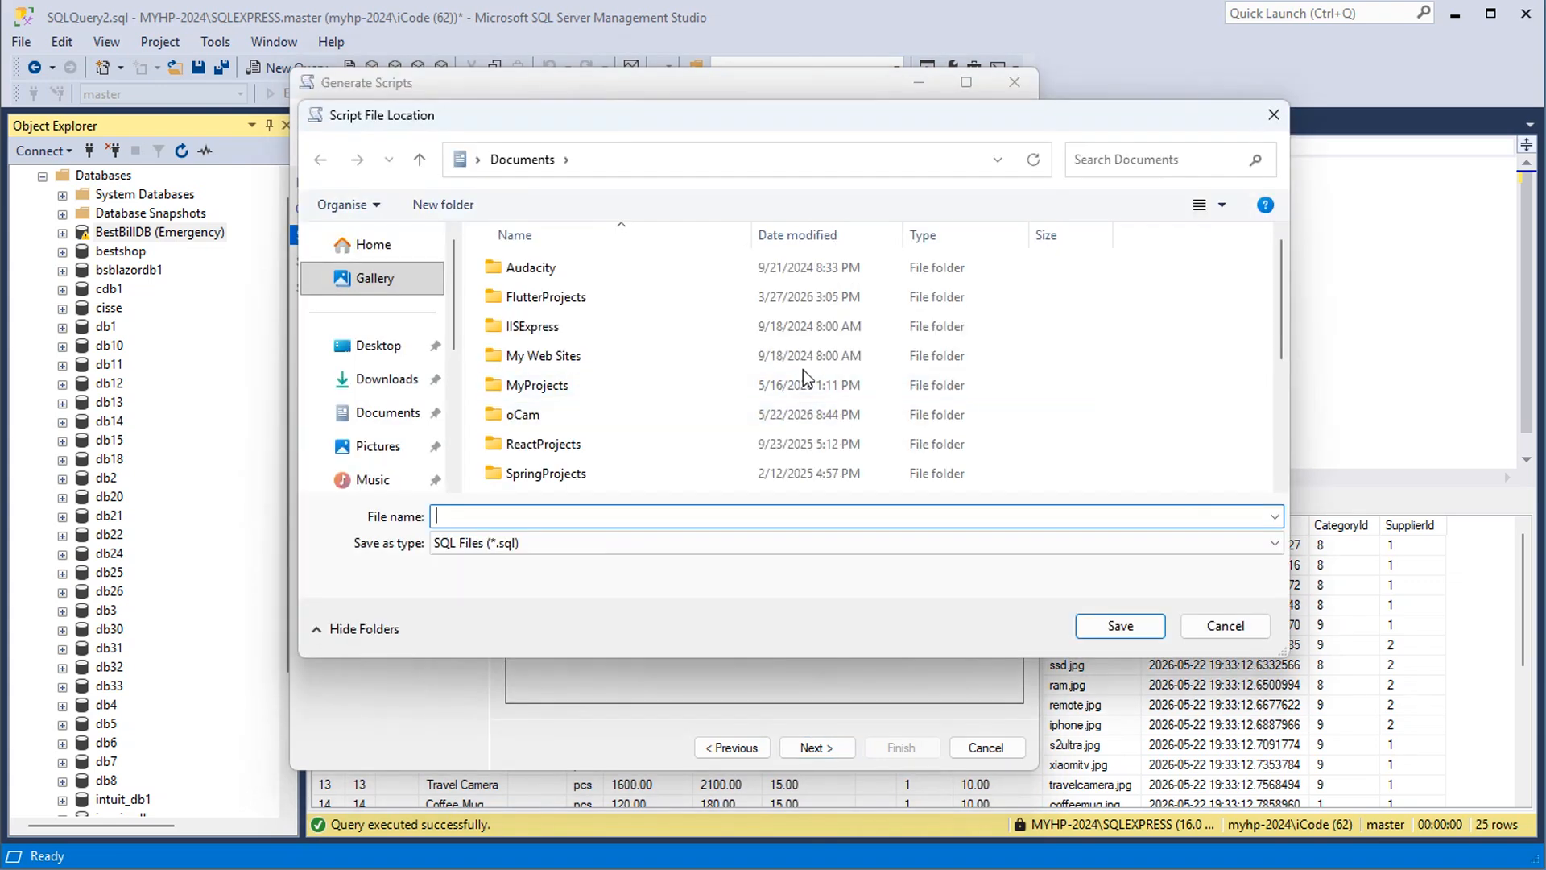
click(377, 345)
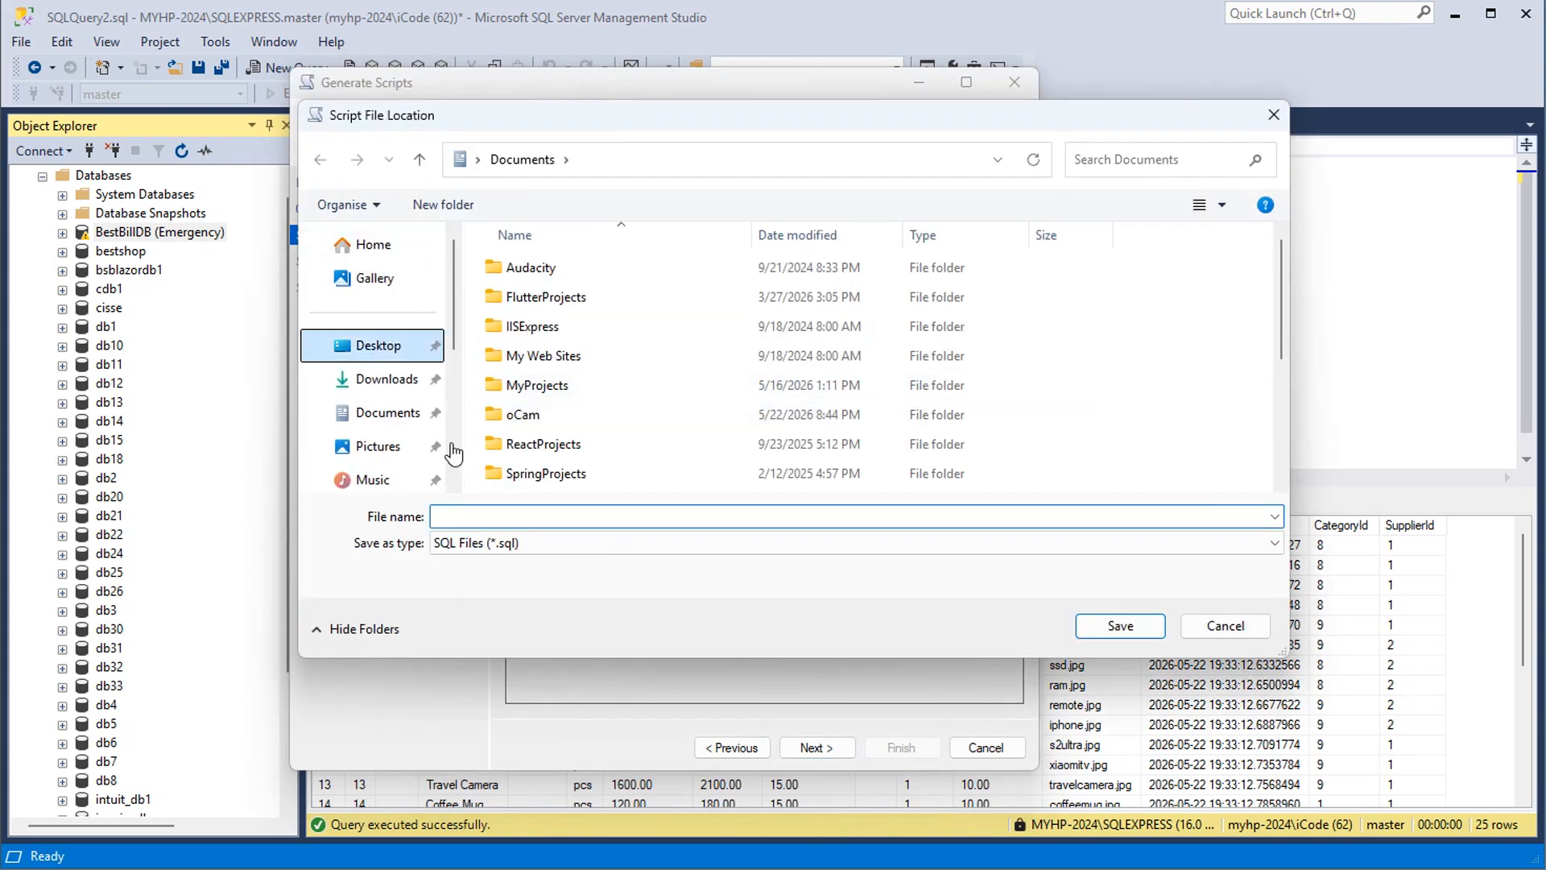
click(516, 518)
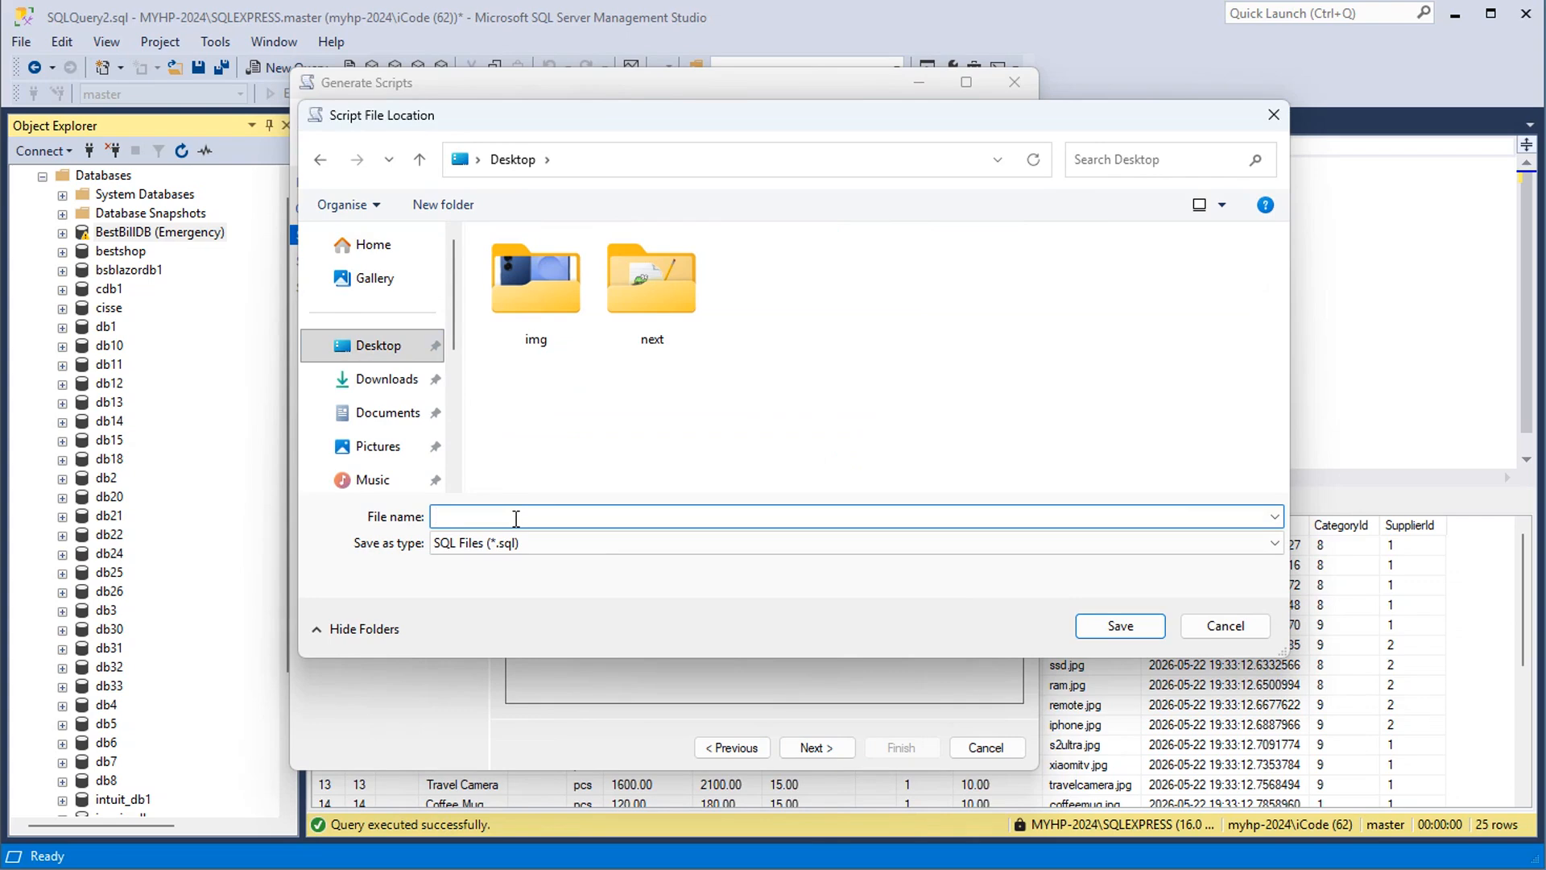
text(database.sql)
click(1119, 627)
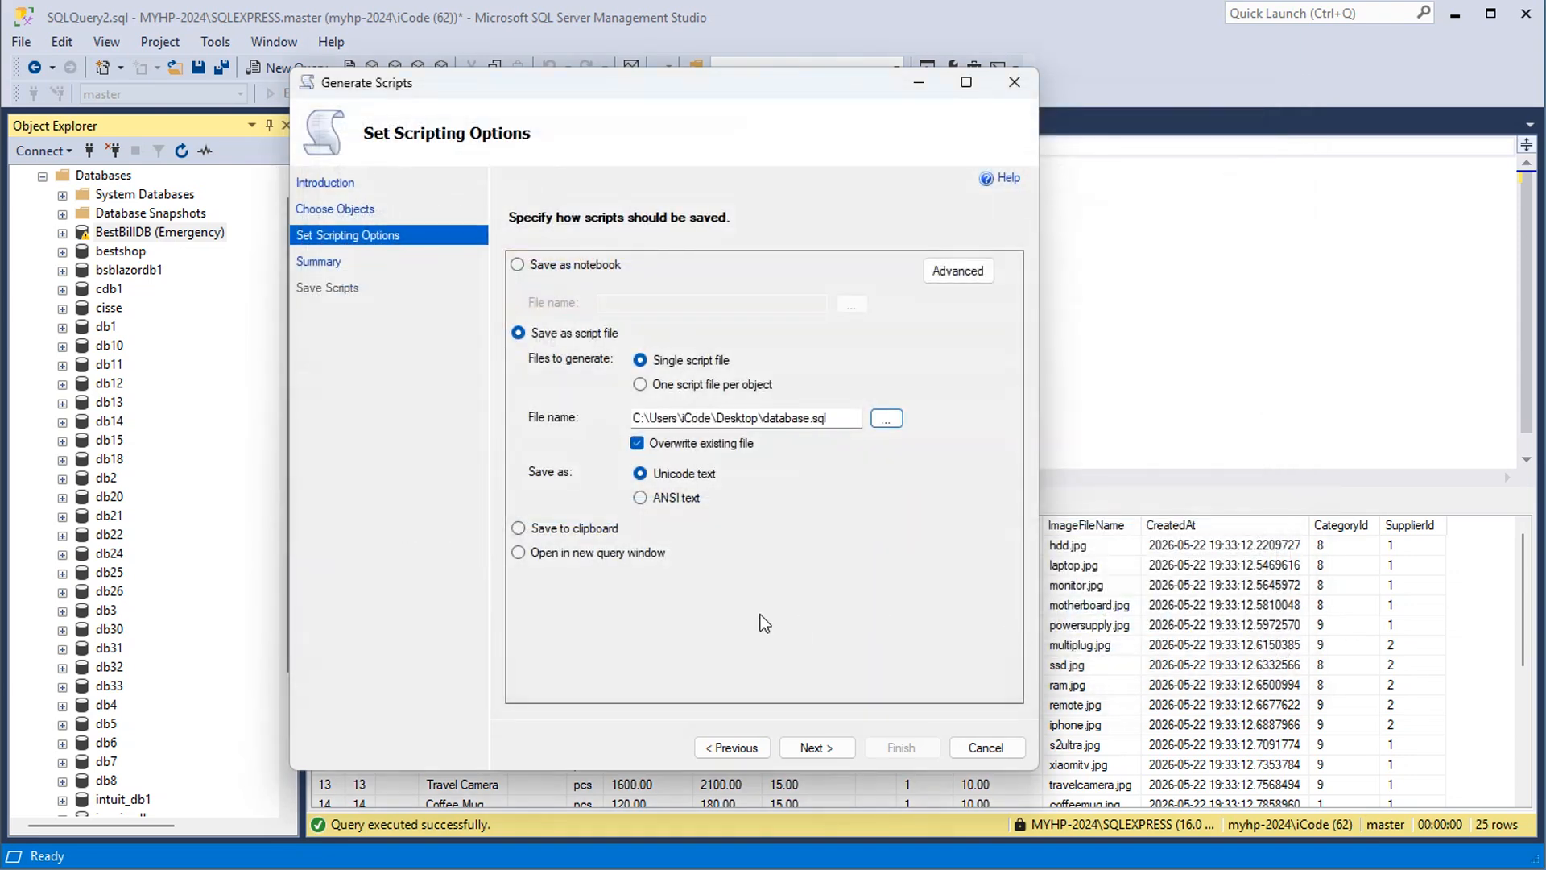
Accept the summary, generate the BestBillDB script and finish the wizard
click(832, 748)
click(829, 747)
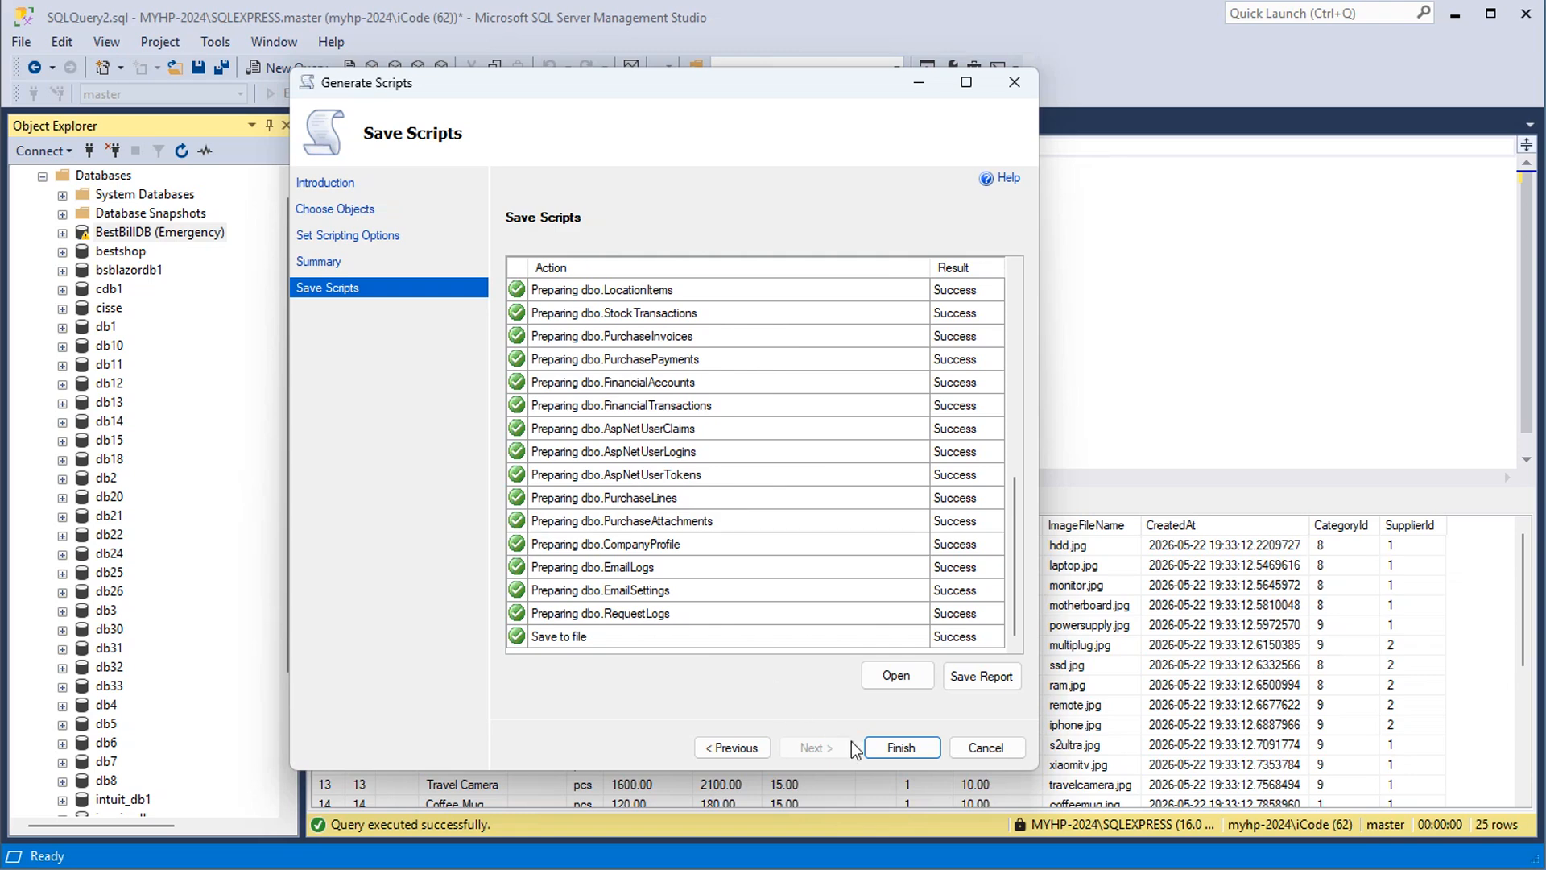
click(902, 748)
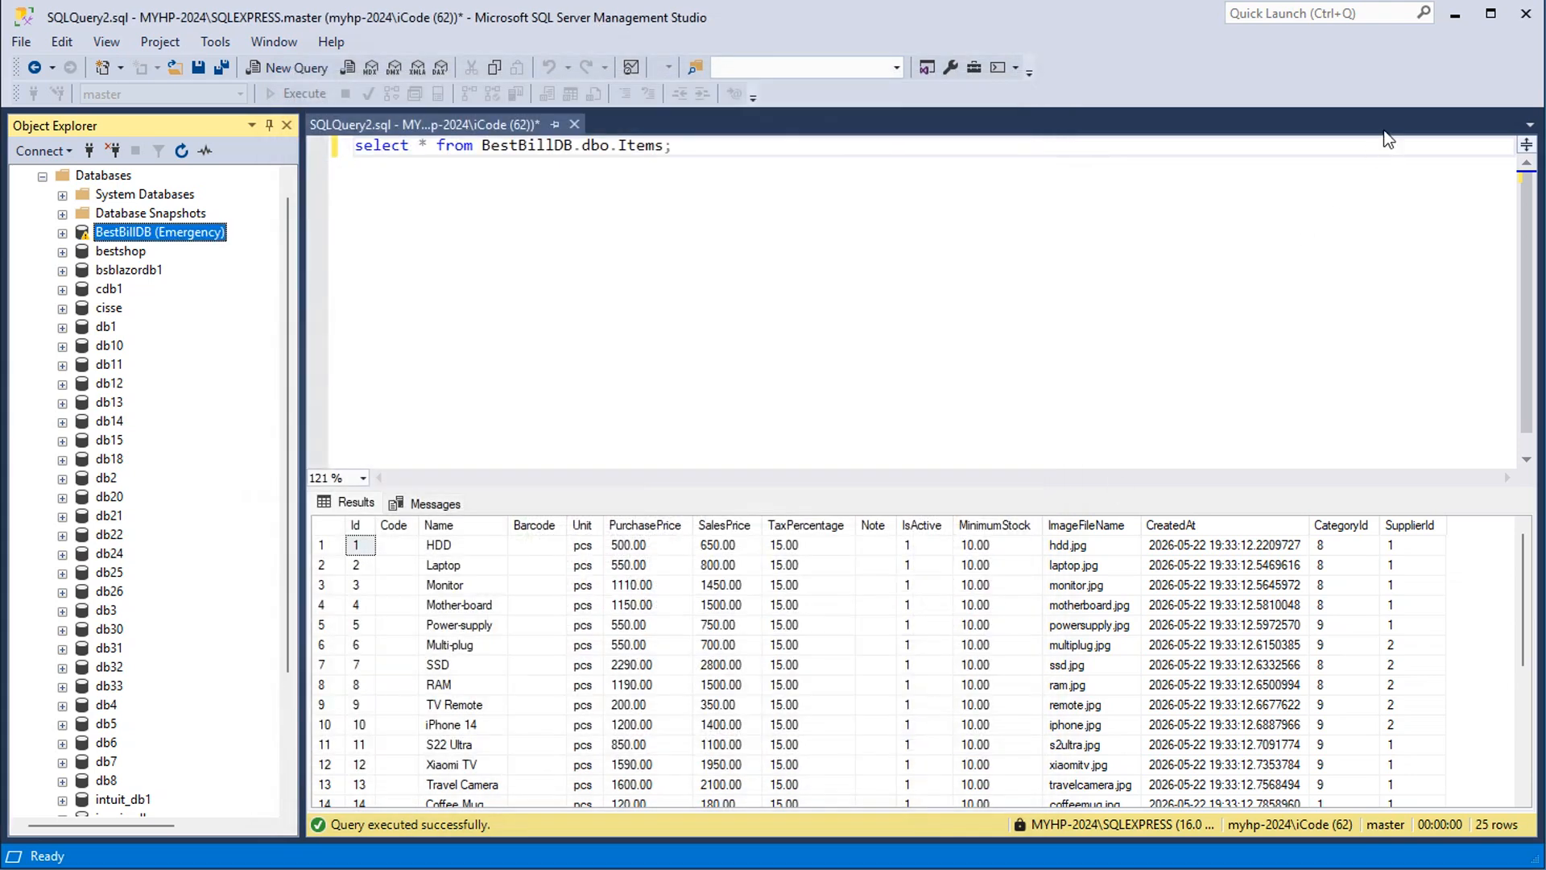
Minimize the window and open database.sql from the desktop in Notepad++ to examine the generated script
click(1443, 22)
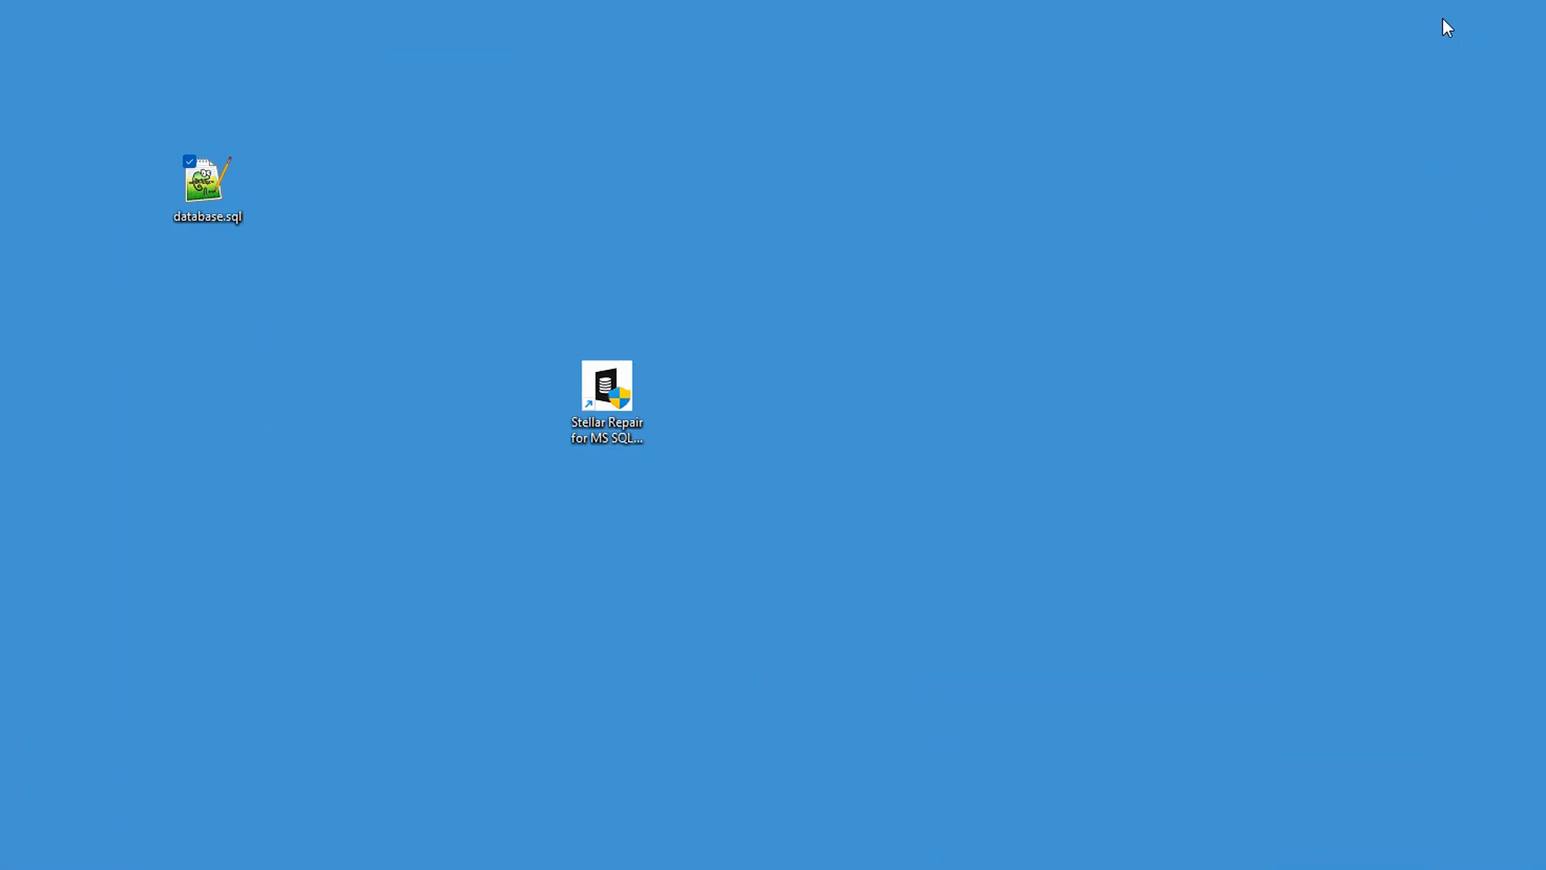
double_click(210, 180)
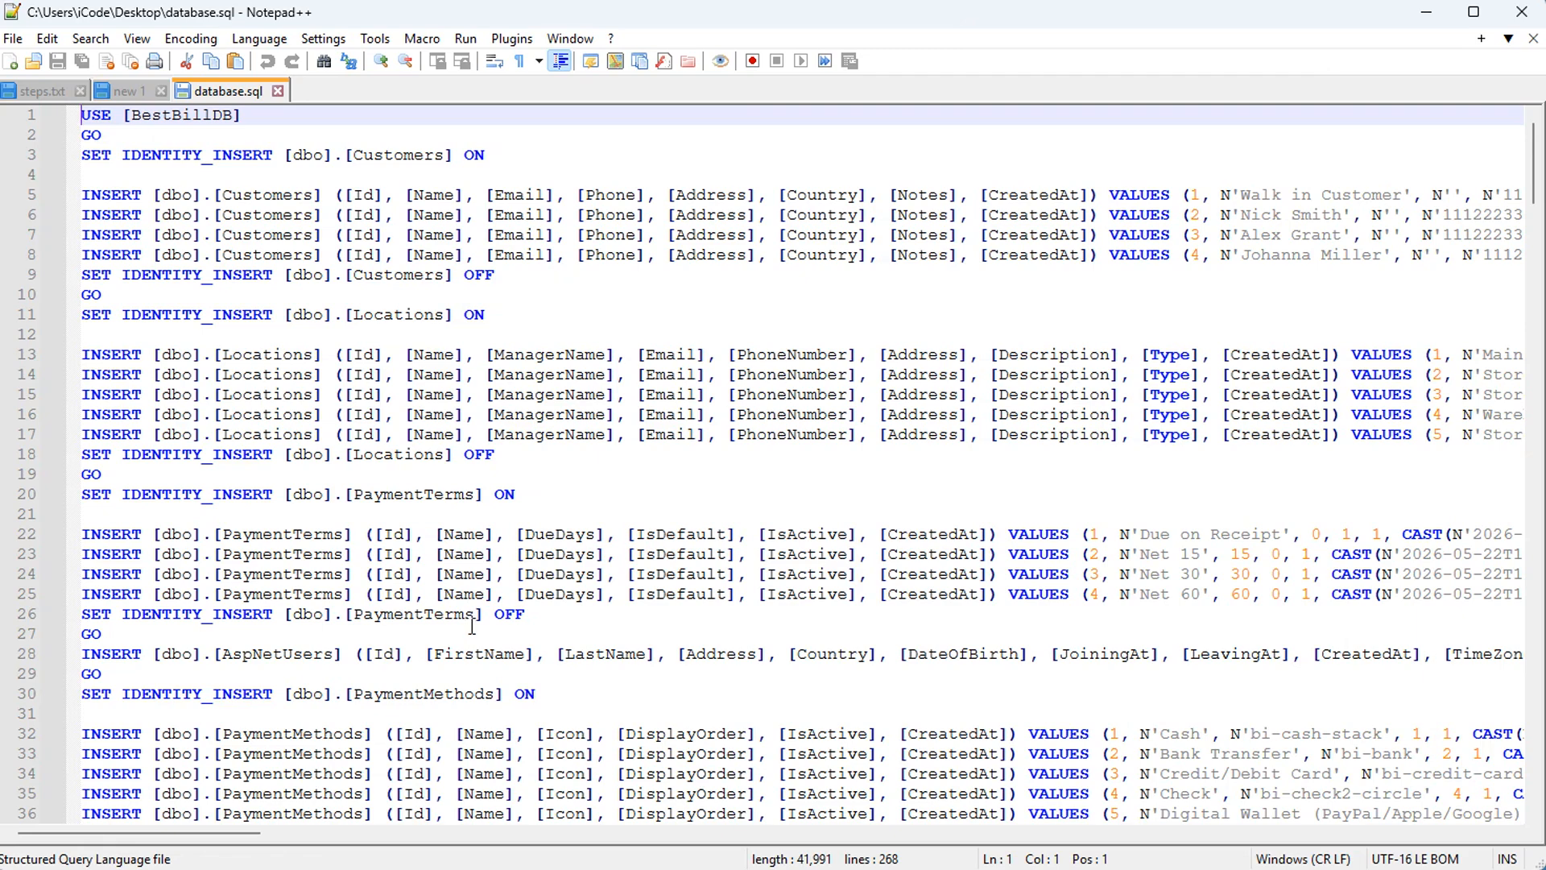
Switch to the web browser, search Google for "stellar repair for mssql" and open Stellar's SQL repair tool page
click(470, 857)
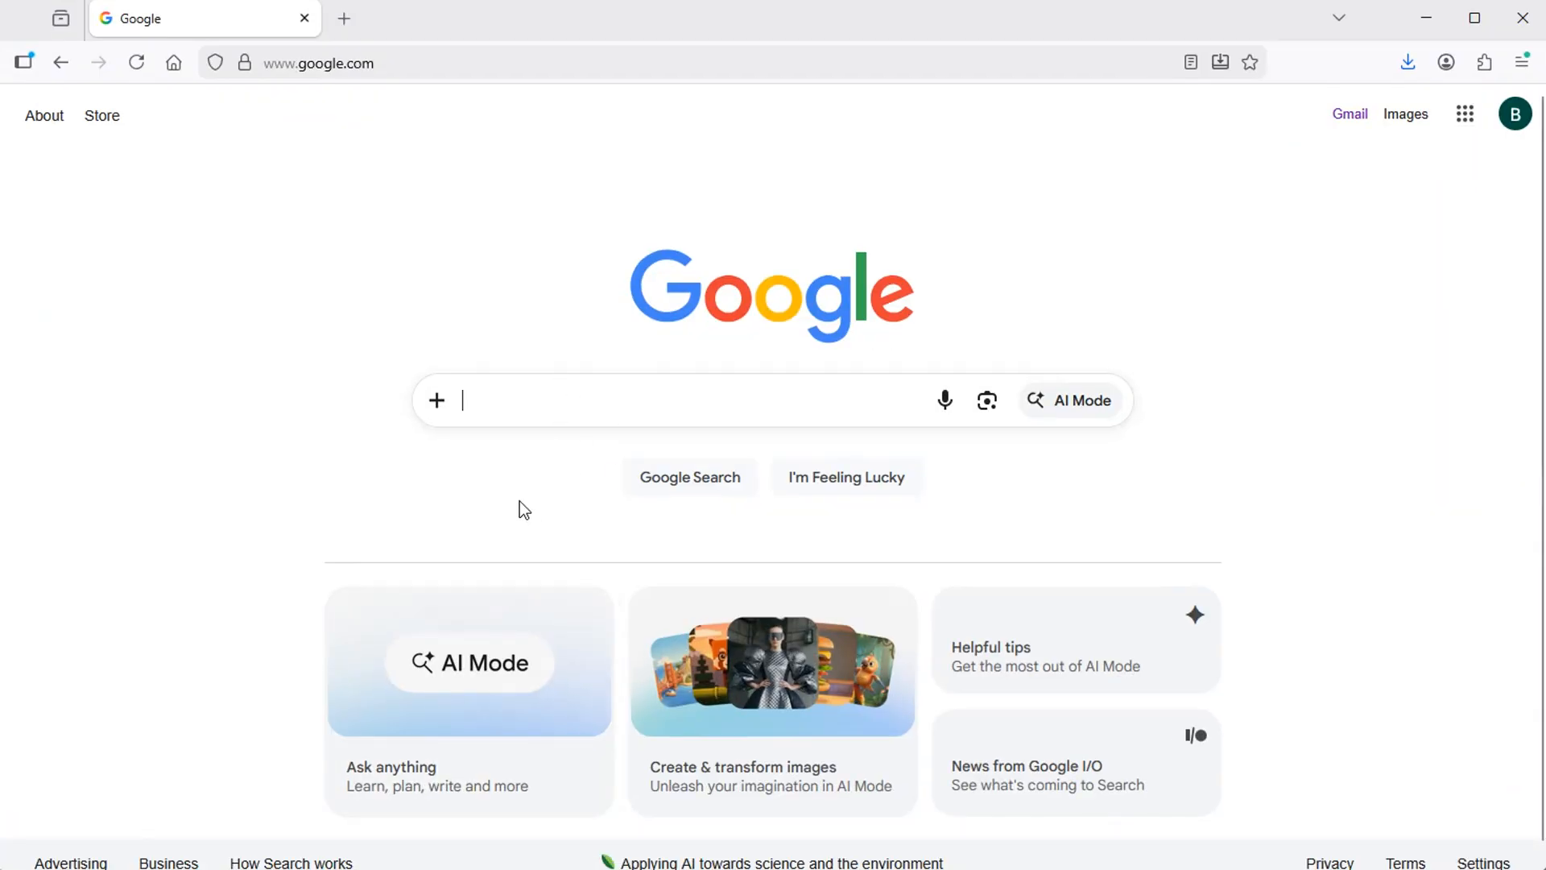
text(stellar repair for mssql)
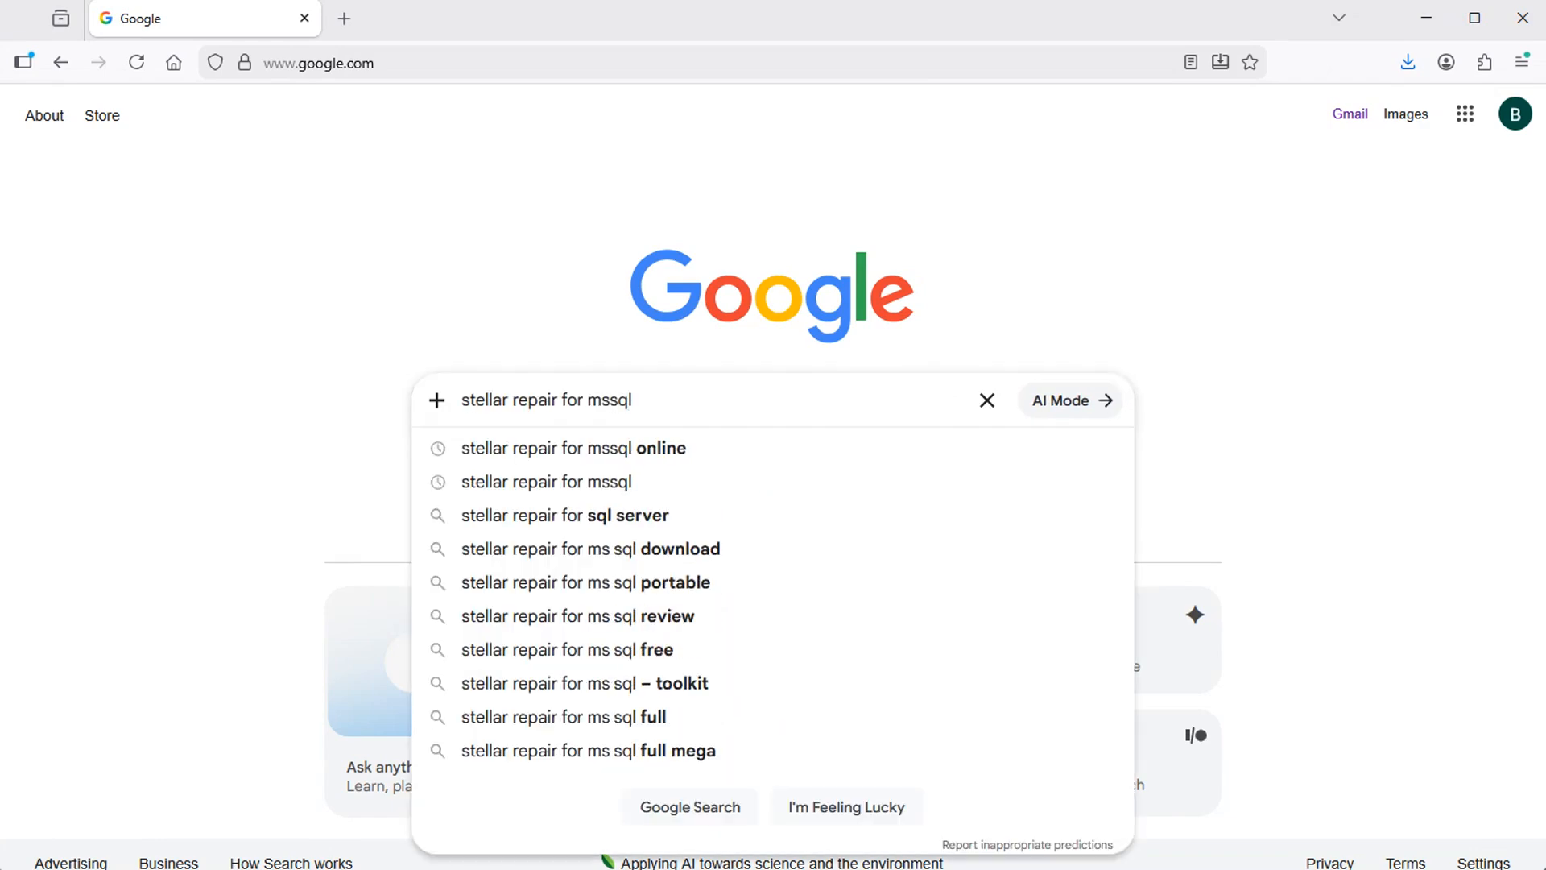
key(Return)
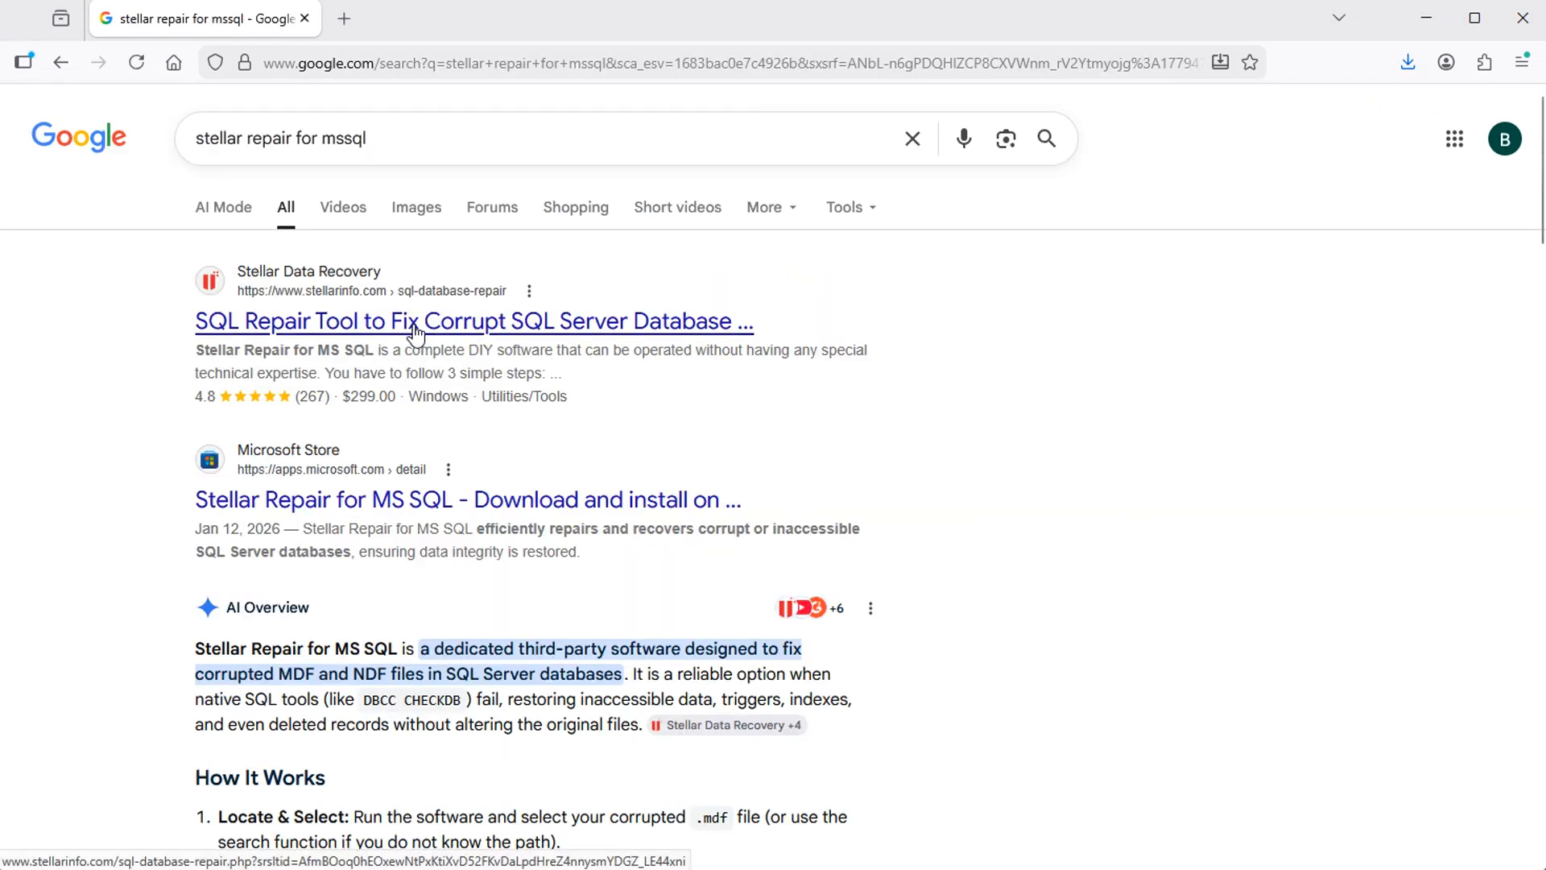
click(414, 326)
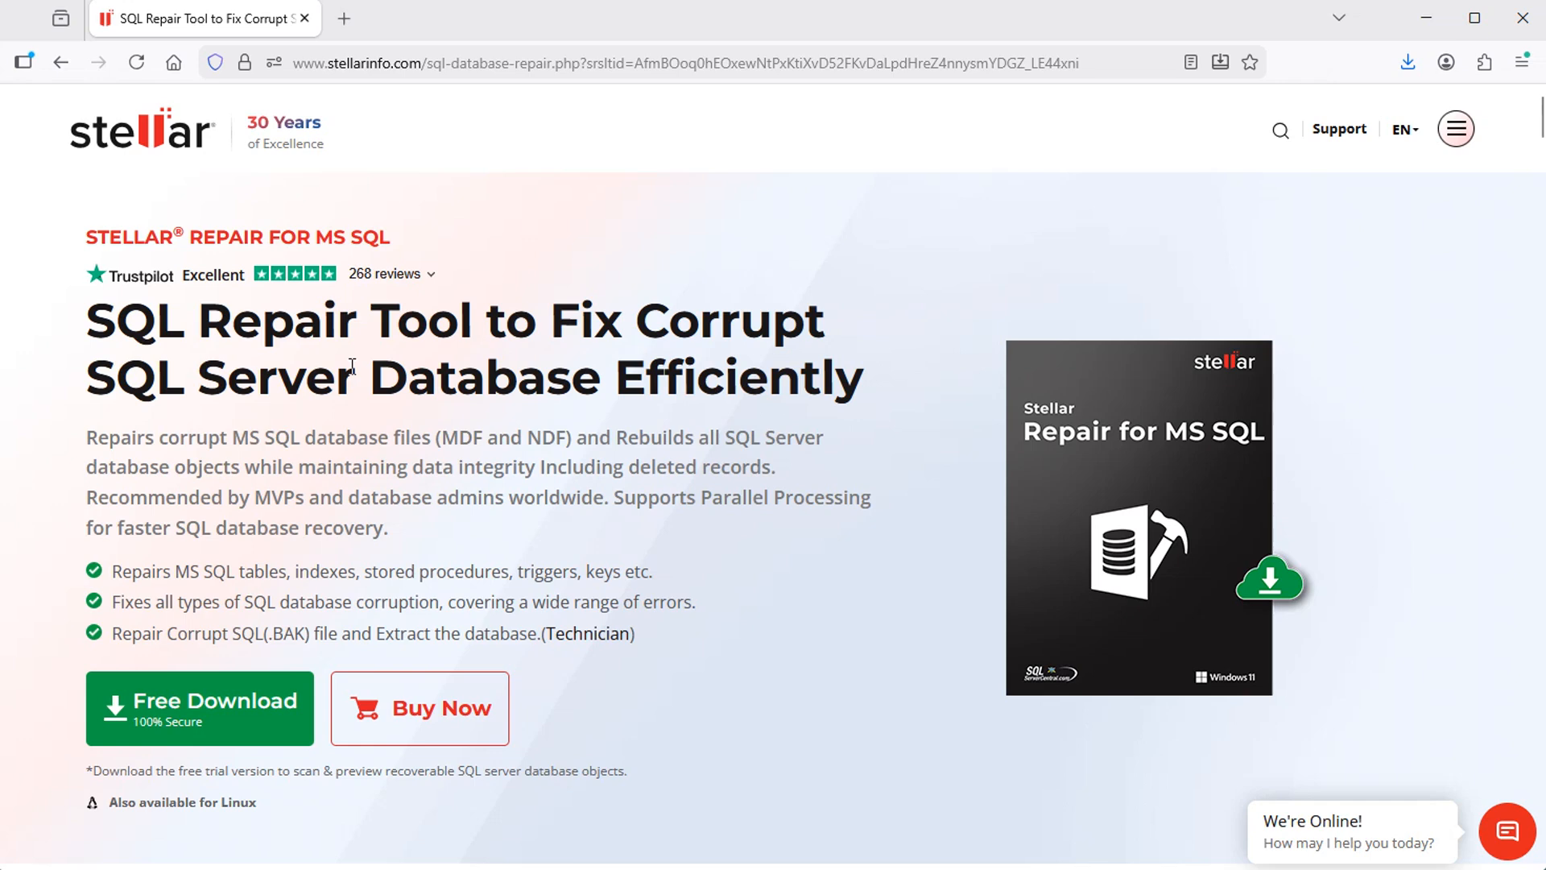
drag(87, 233, 412, 228)
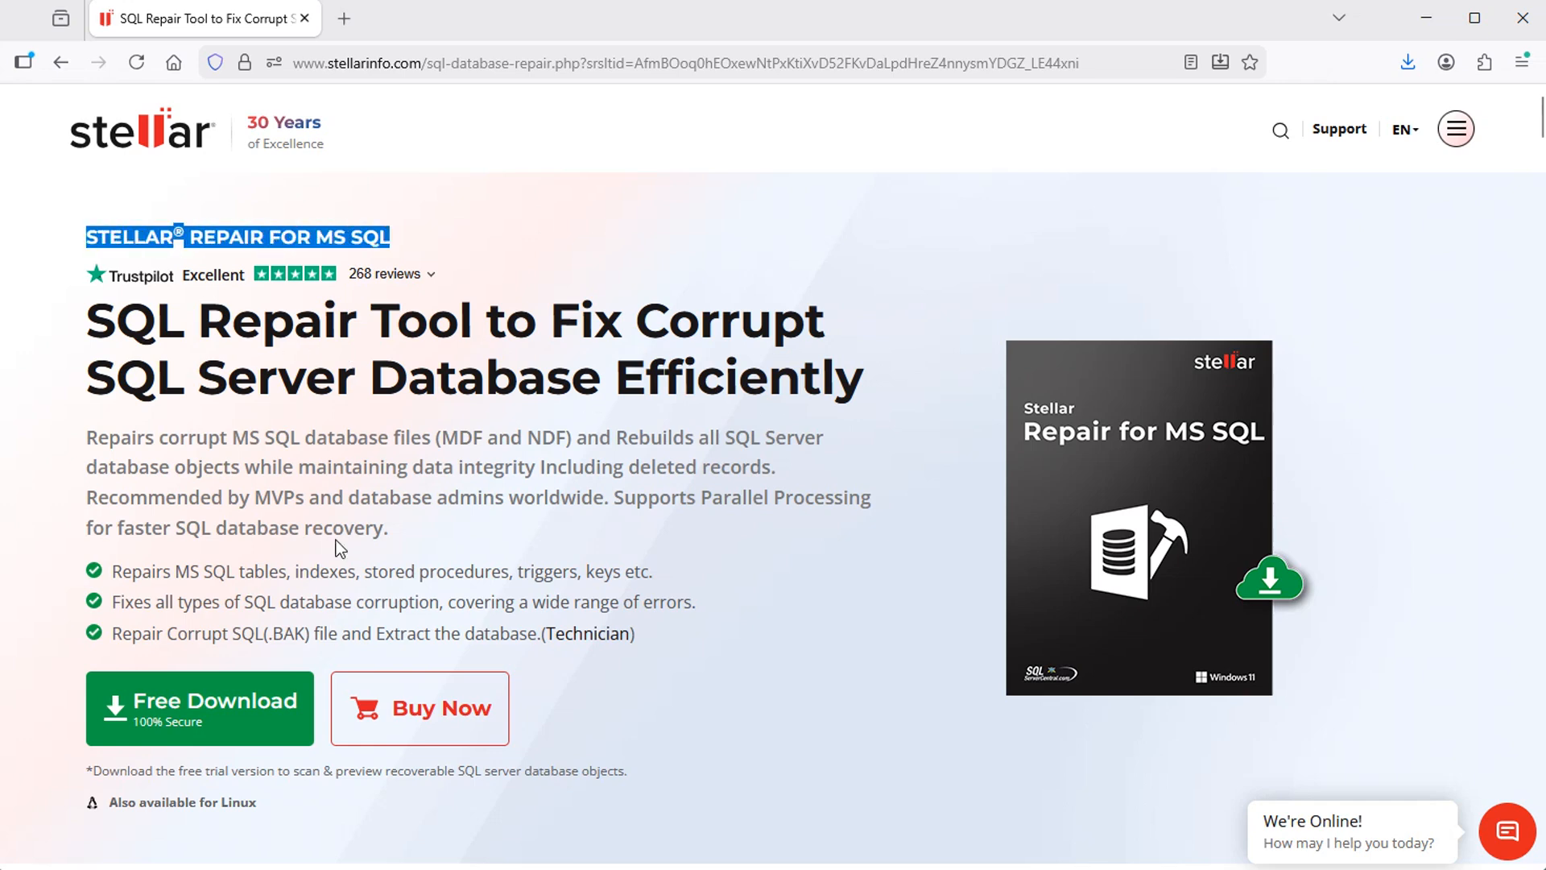
click(455, 462)
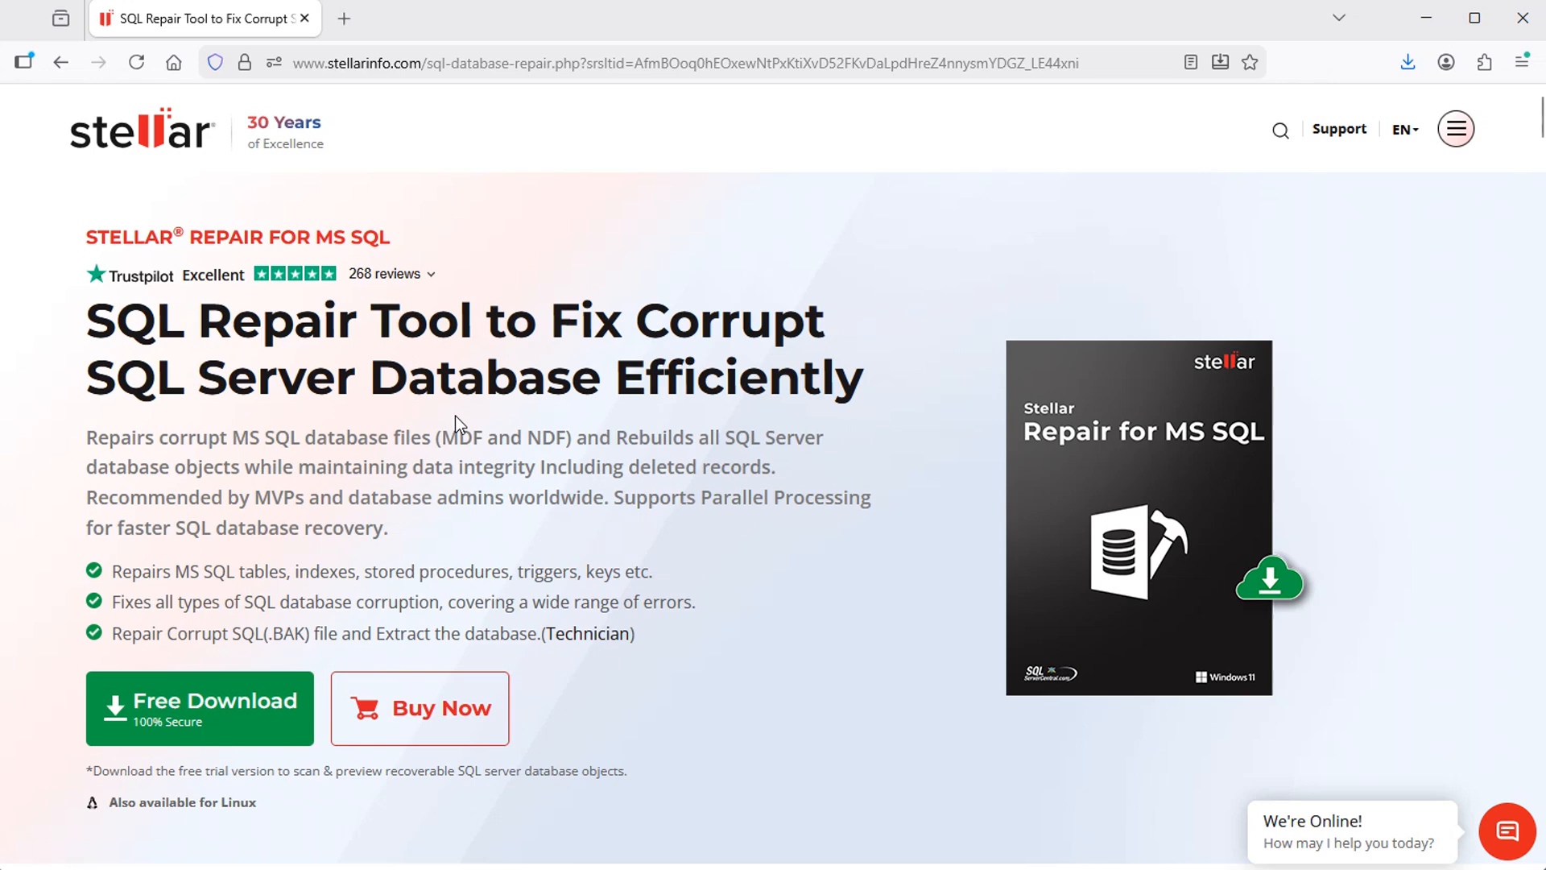
Search Google in a new browser tab for "stellar repair for mssql online" and open Stellar's Free Online SQL Database Repair Tool page
click(345, 21)
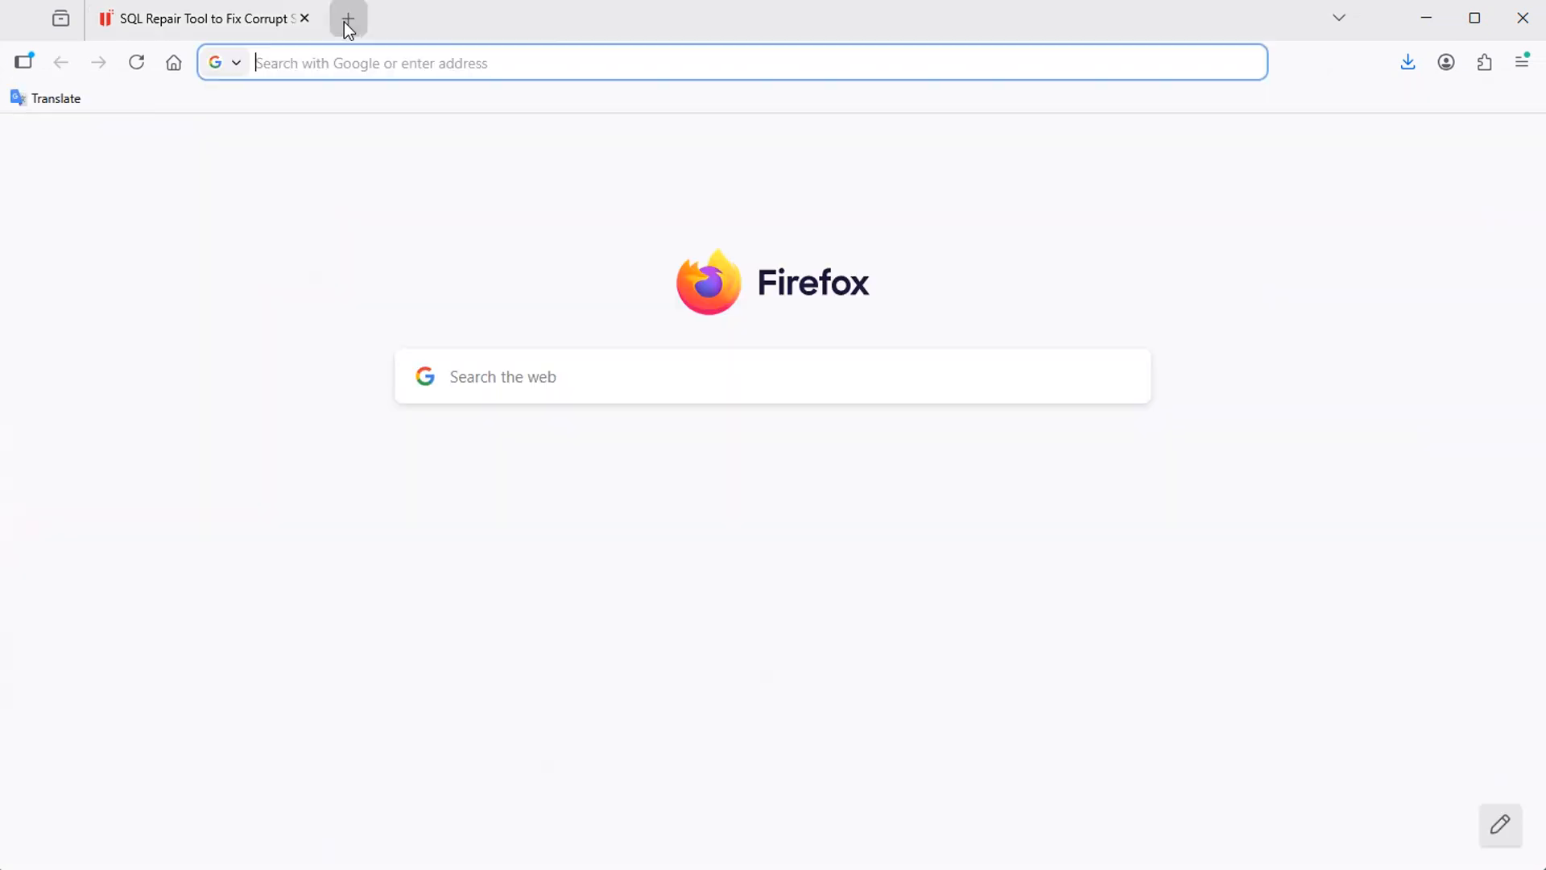
click(174, 64)
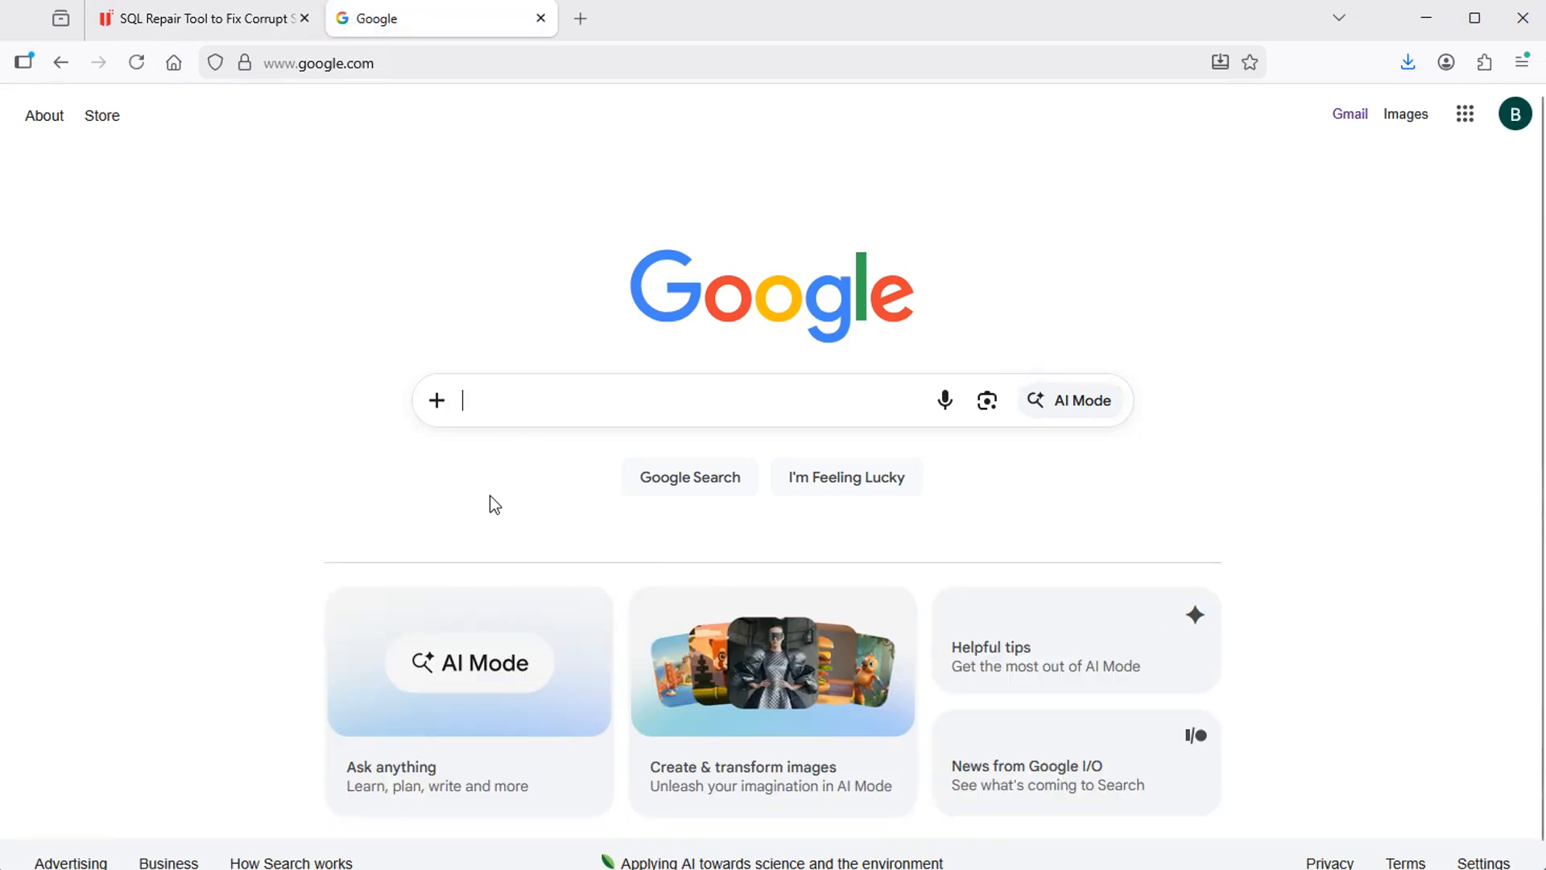
text(stellar repair for mssql online)
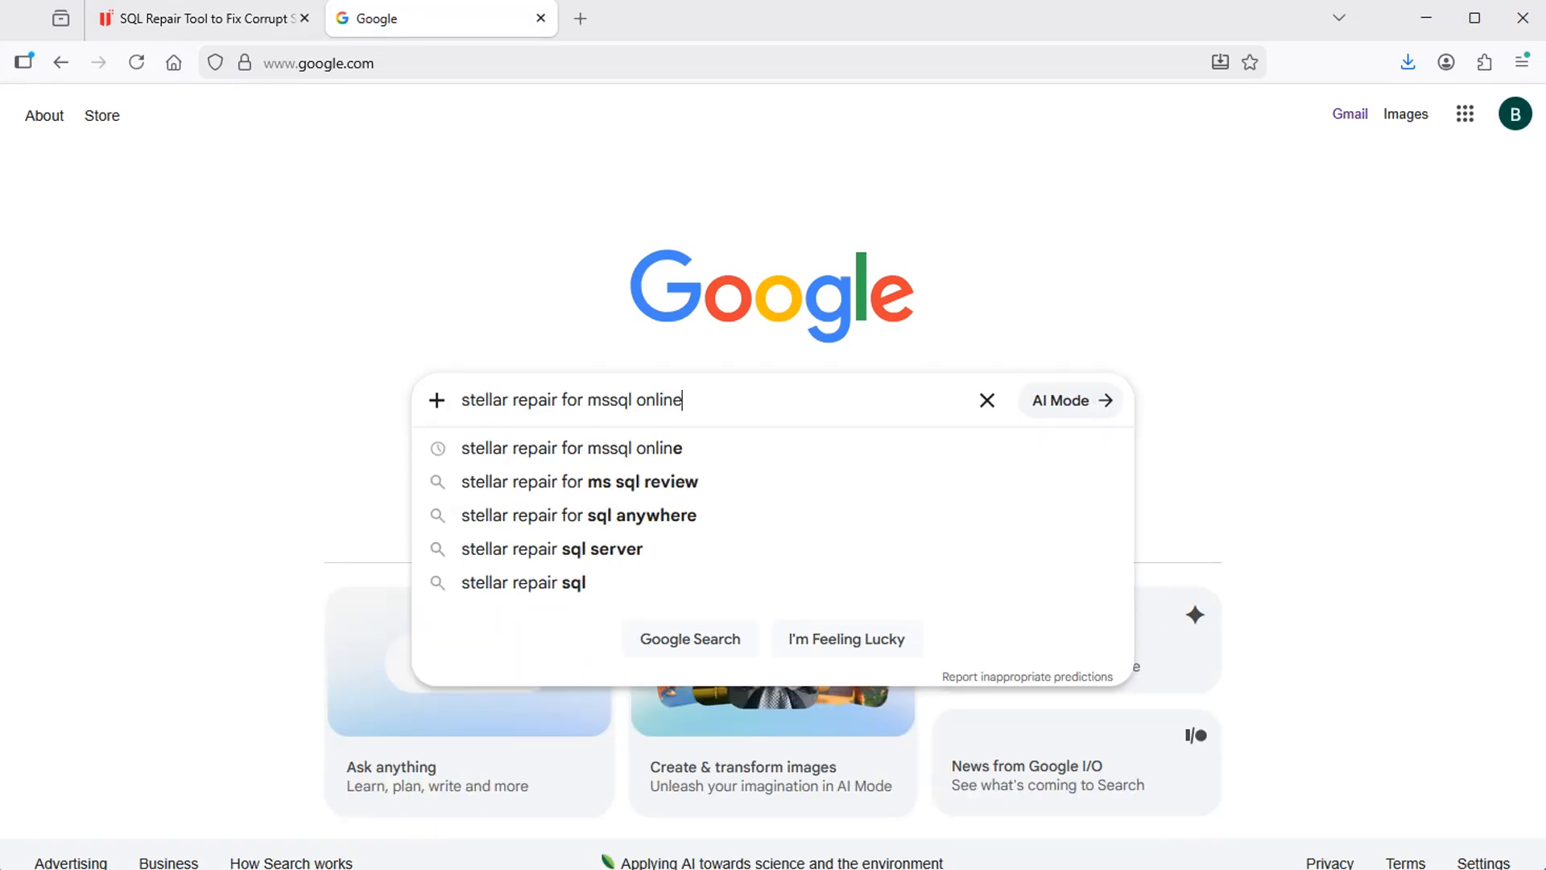
key(Return)
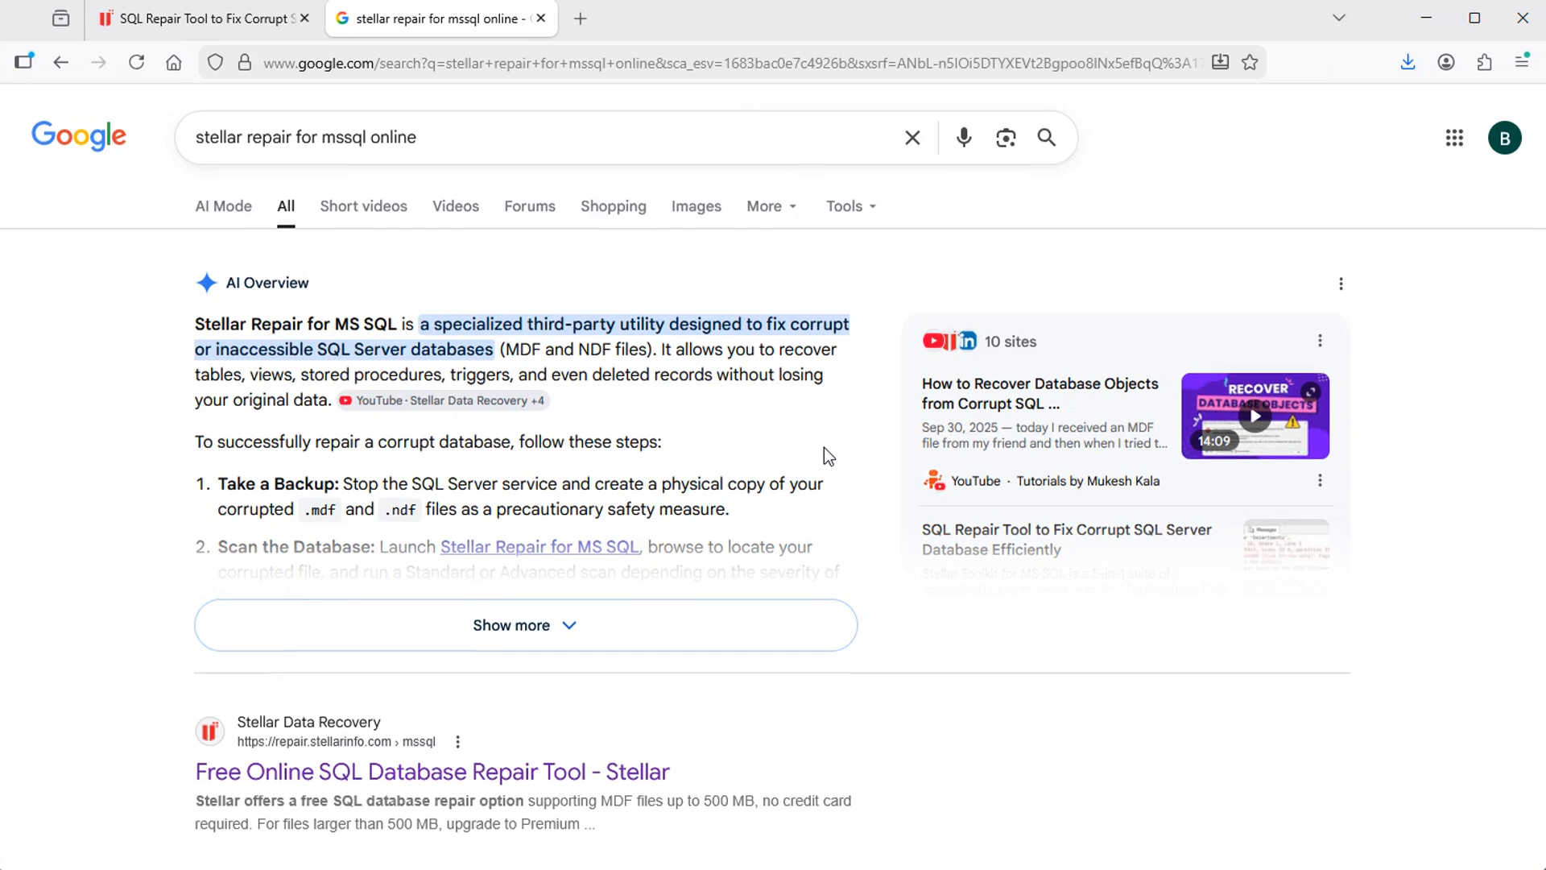
scroll(824, 449, down, 4)
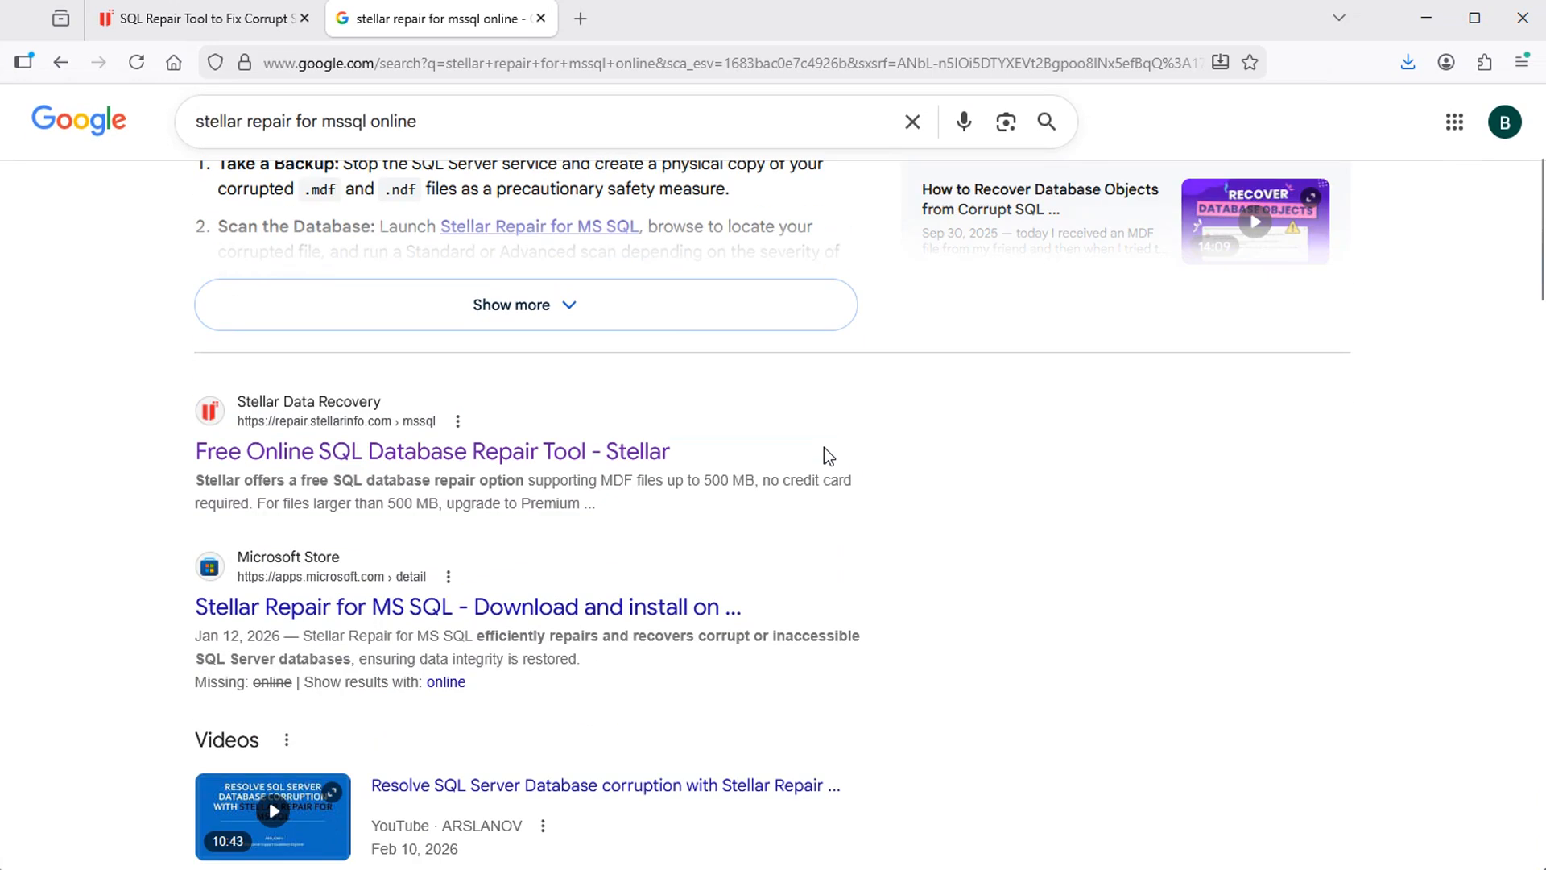
click(322, 456)
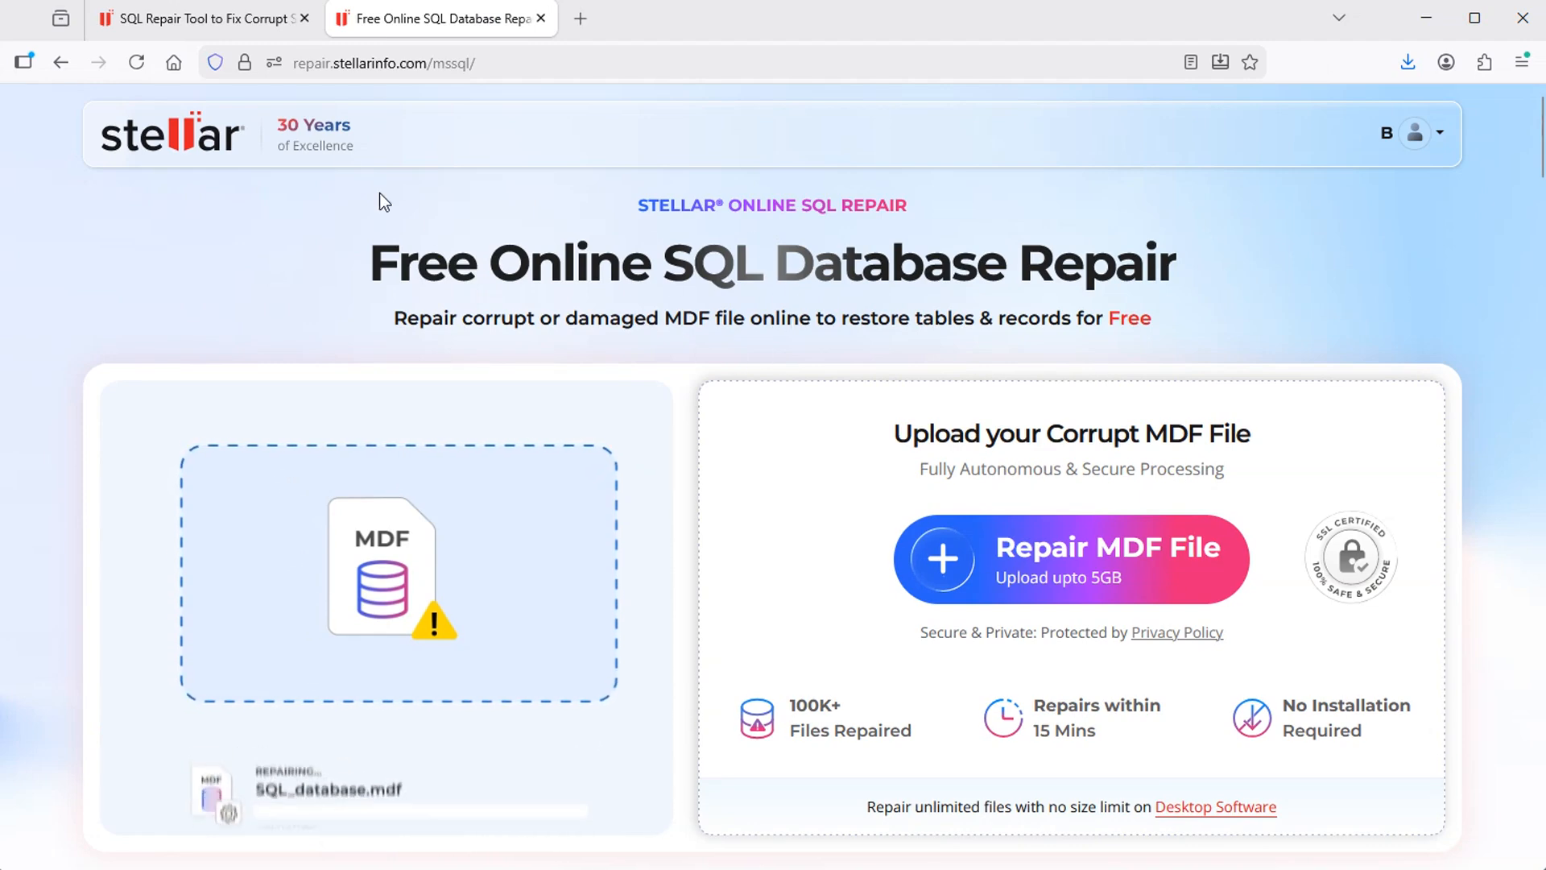
Return to the SQL Repair Tool page, minimize the browser and Notepad++, and launch Stellar Repair for MS SQL from the desktop
click(196, 19)
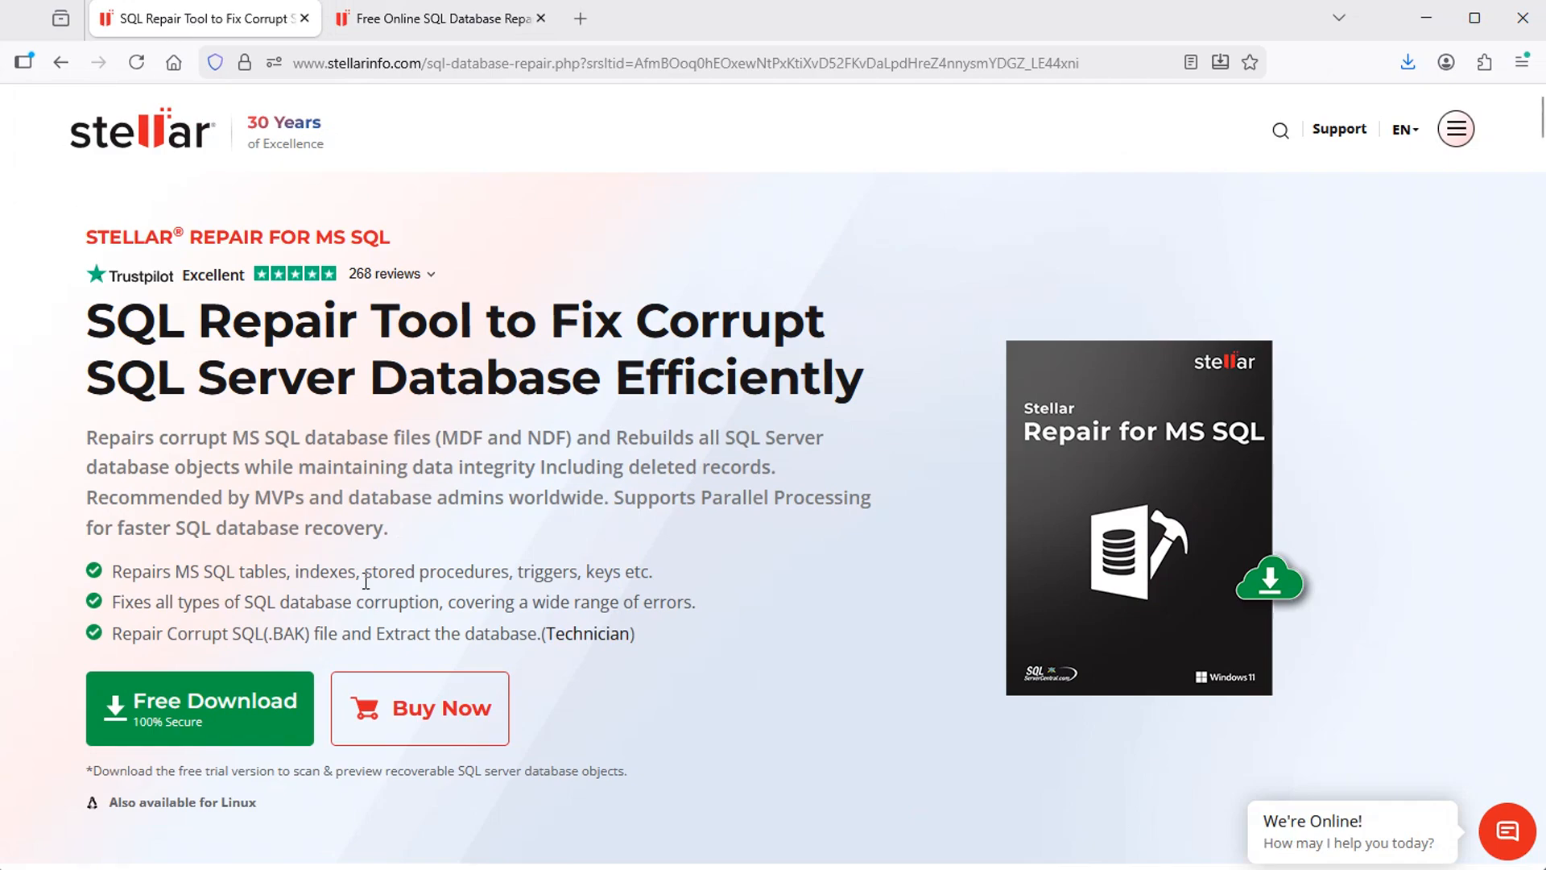
click(1434, 21)
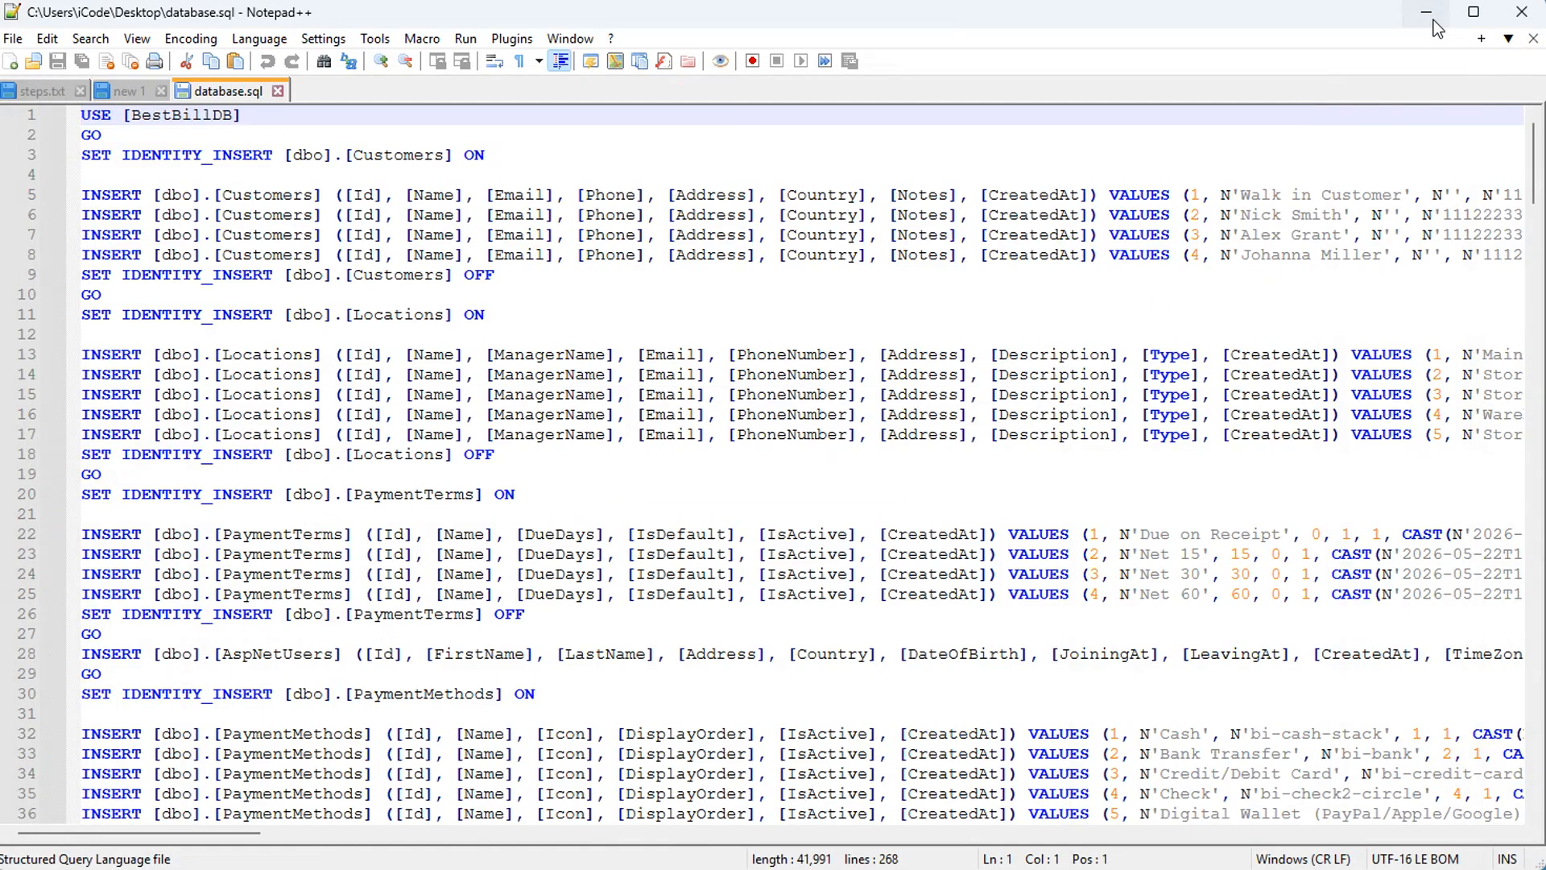
click(1434, 21)
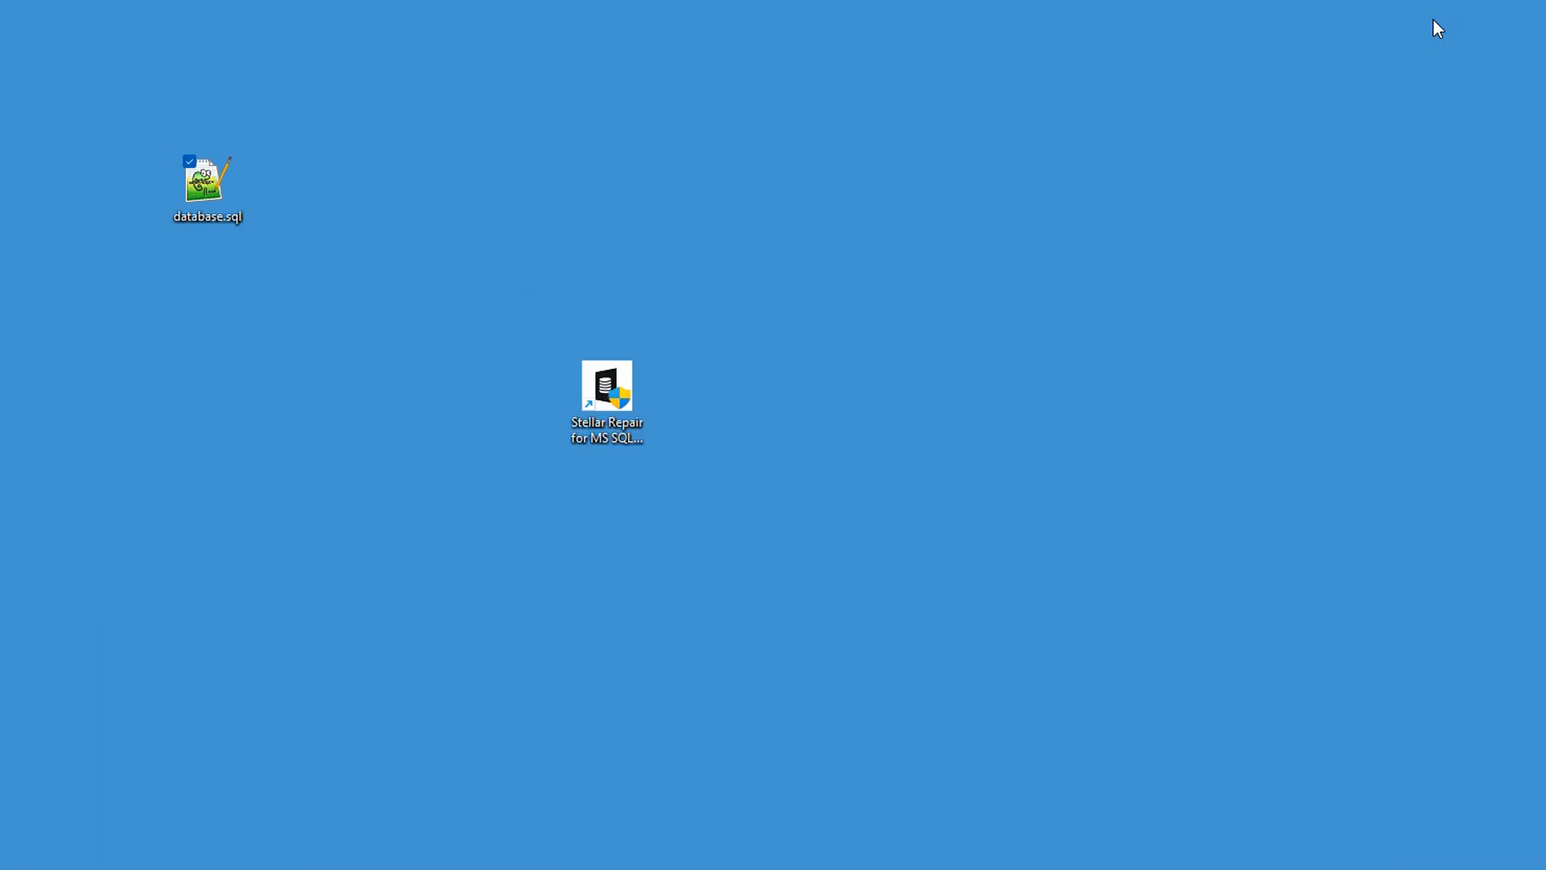
double_click(619, 387)
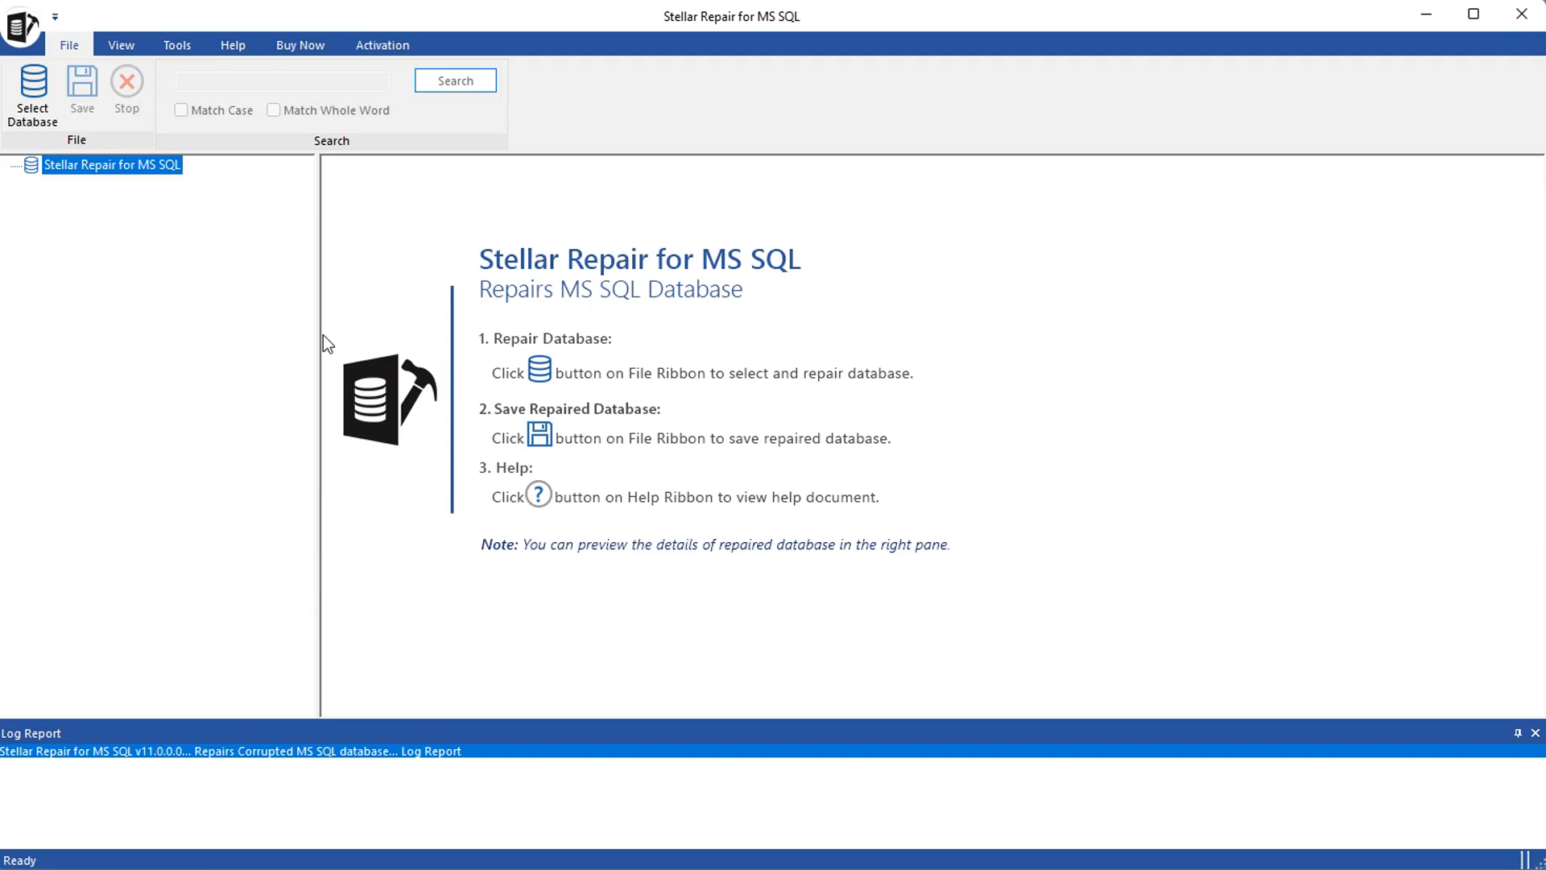
Browse for the database to repair, navigating to C:\Program Files\Microsoft SQL Server\MSSQL16.SQLEXPRESS\MSSQL\DATA
click(32, 90)
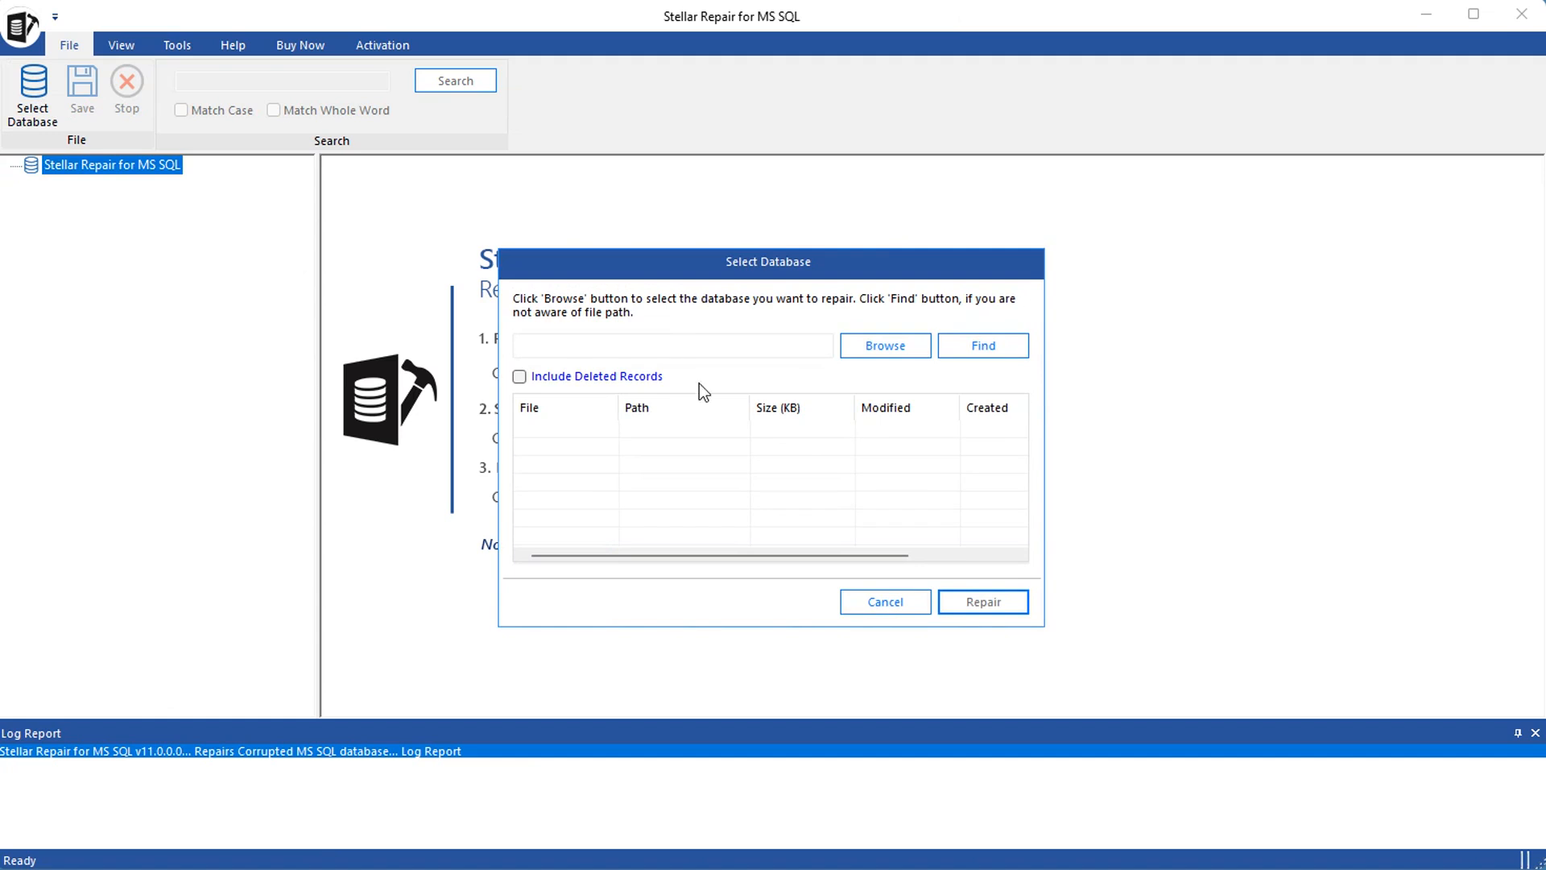
click(877, 350)
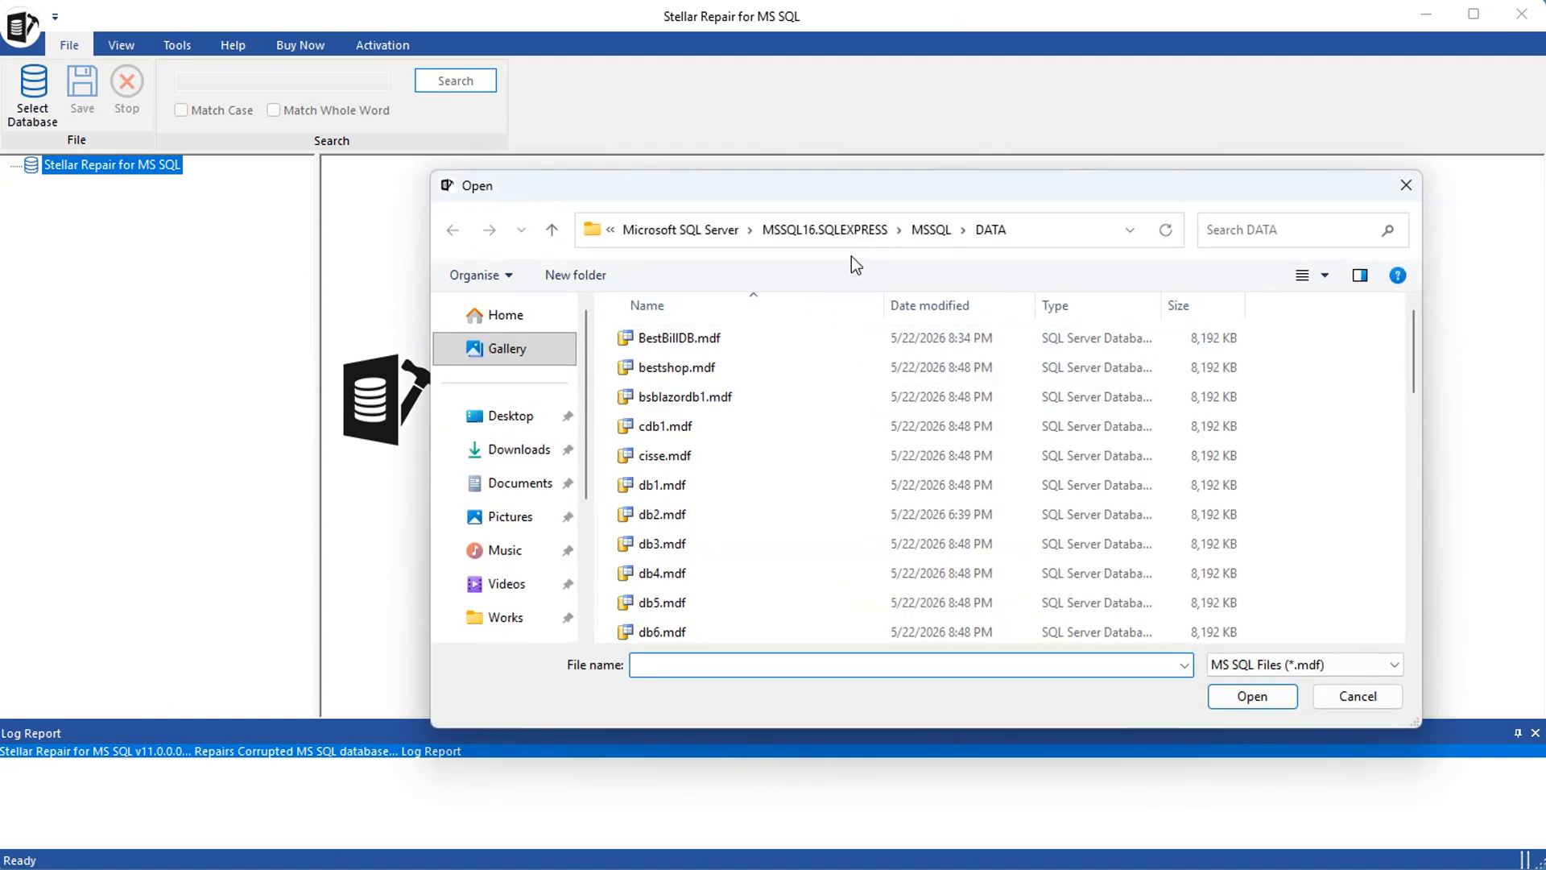
scroll(516, 451, down, 3)
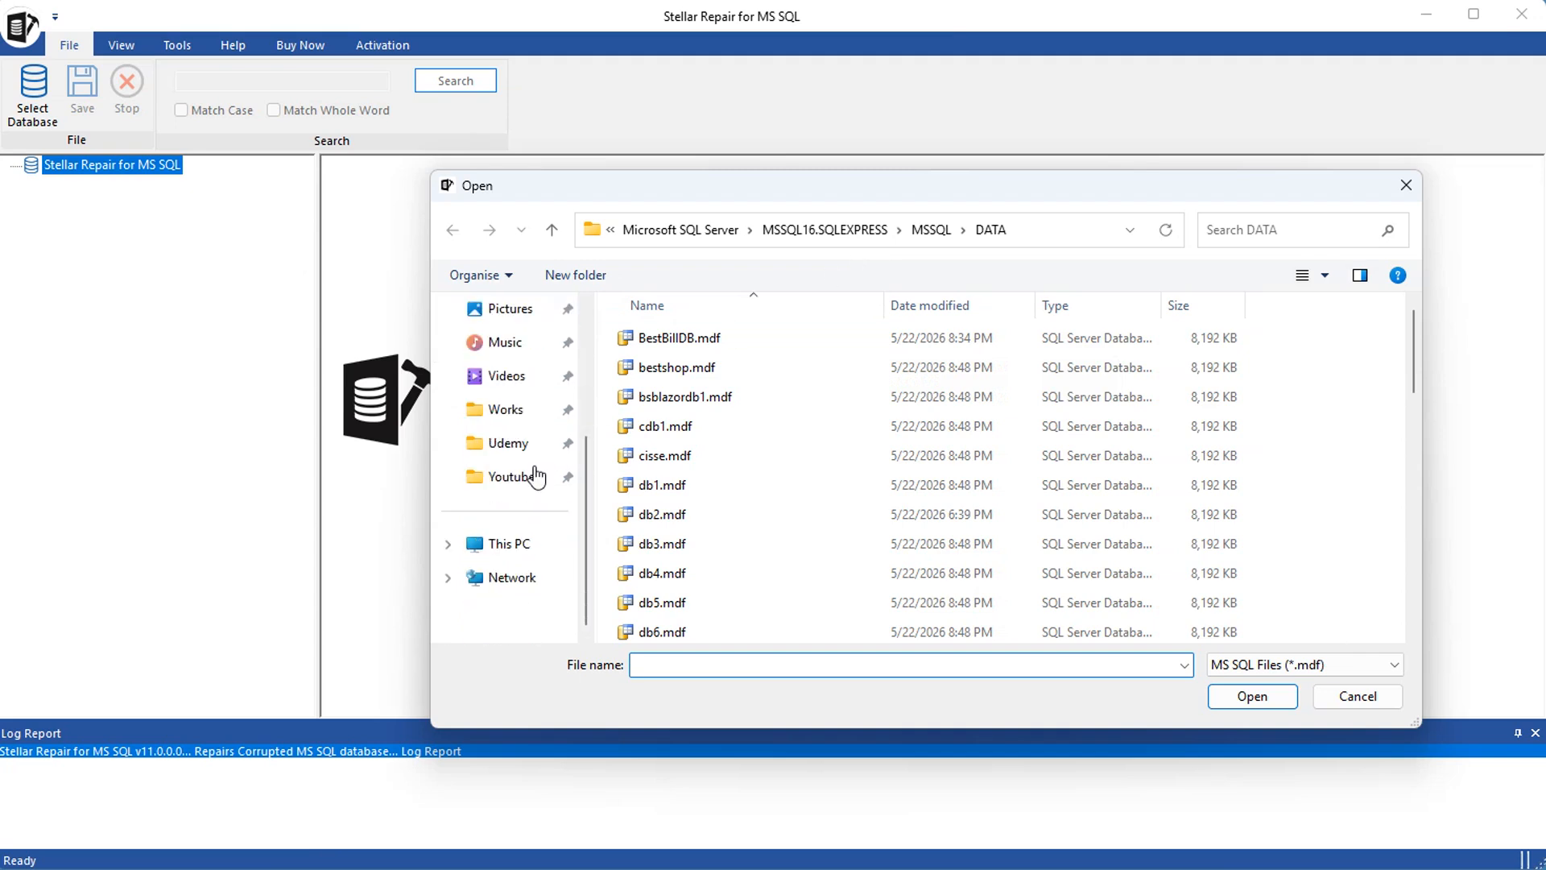
click(503, 550)
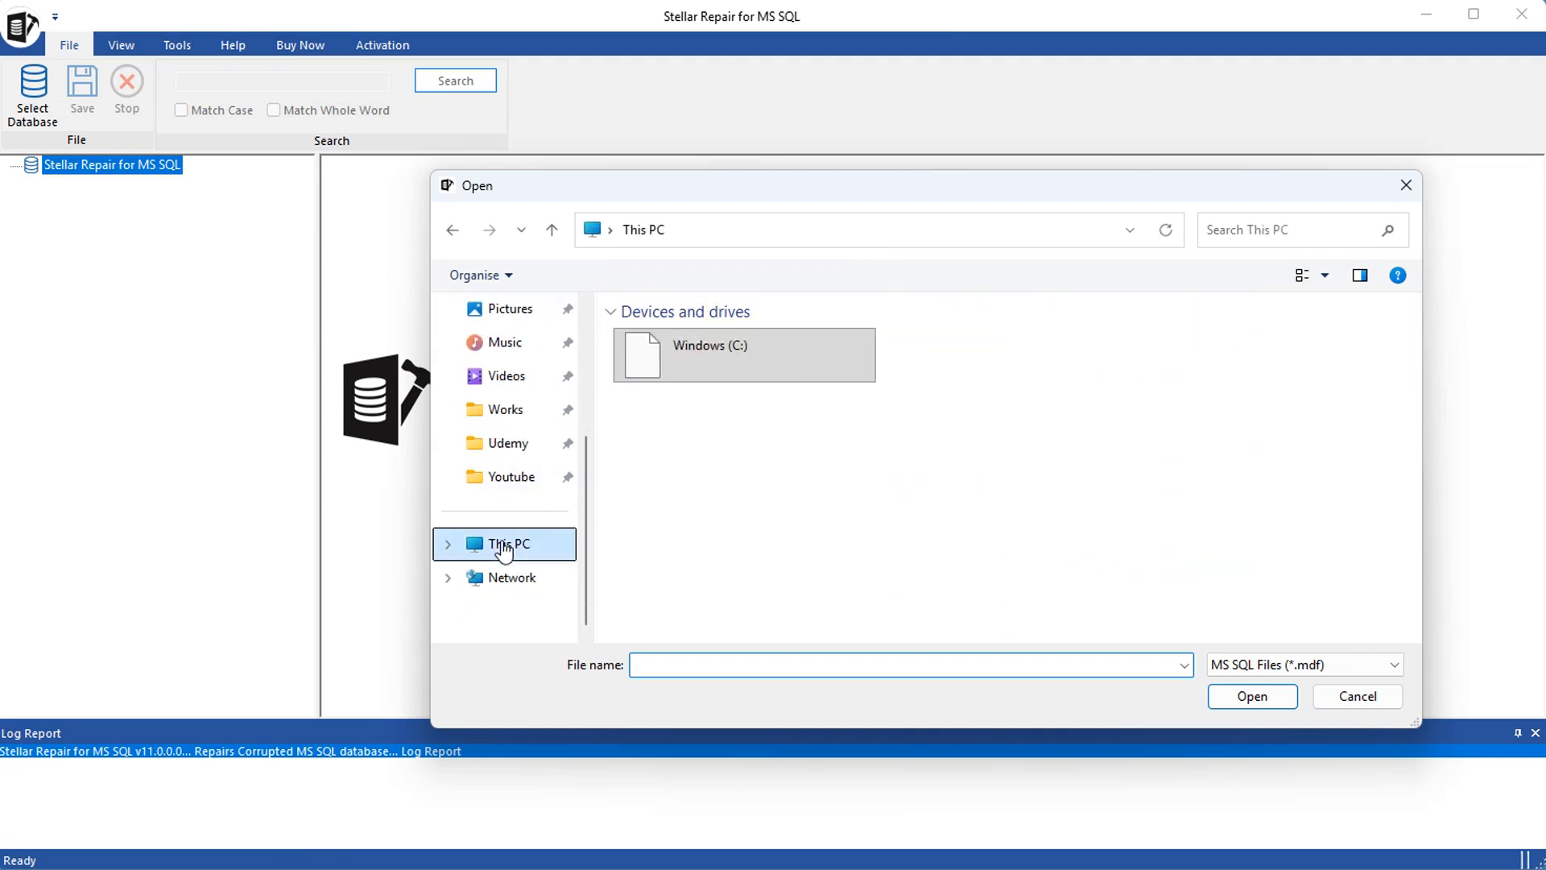
double_click(733, 352)
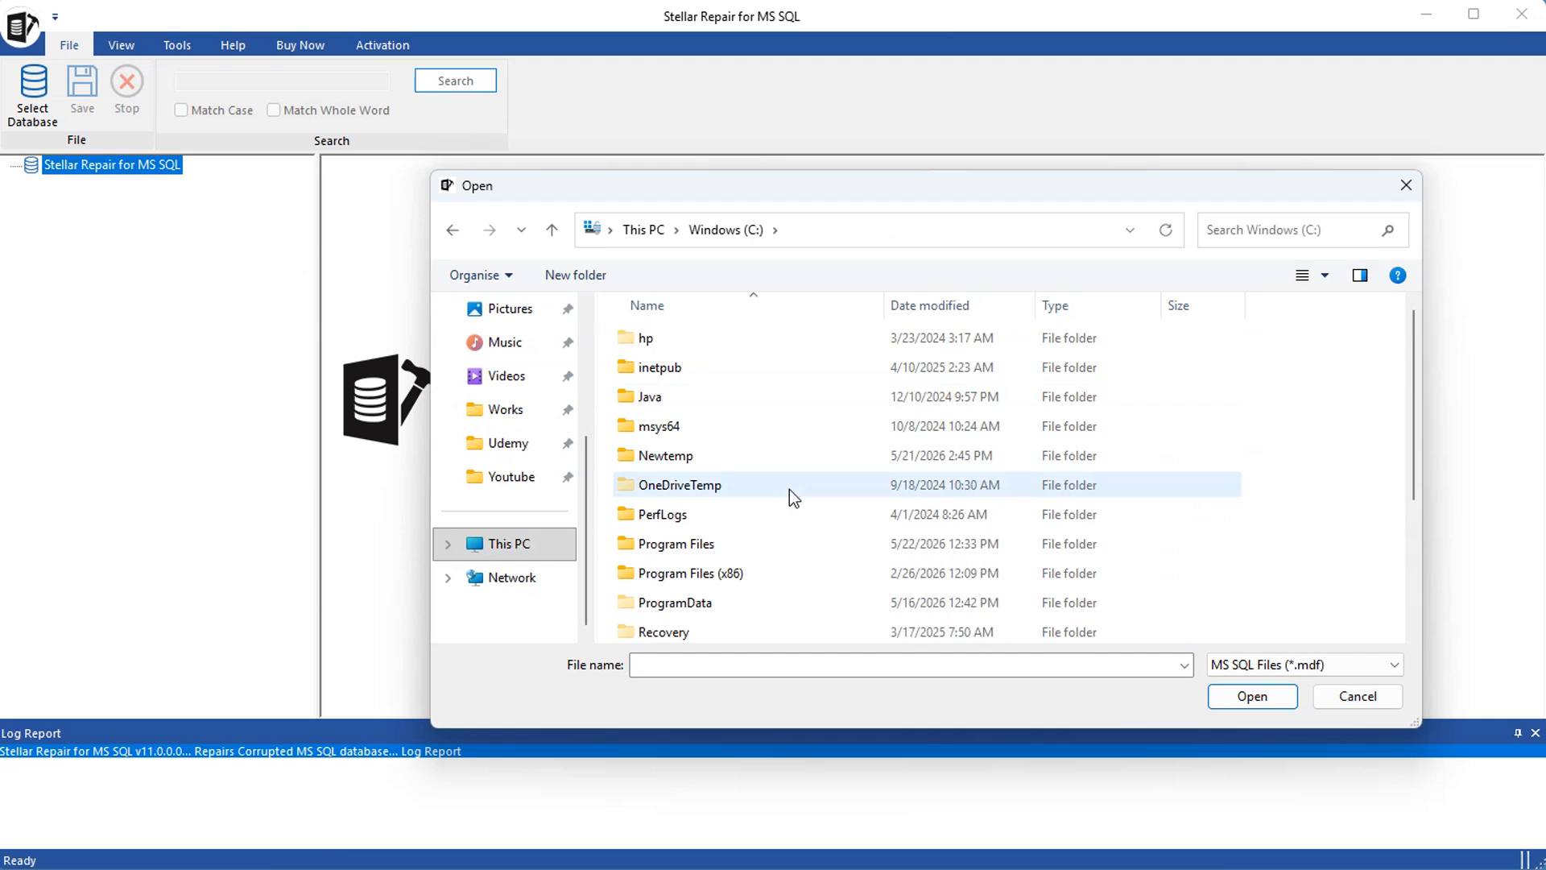
scroll(789, 489, down, 2)
double_click(697, 395)
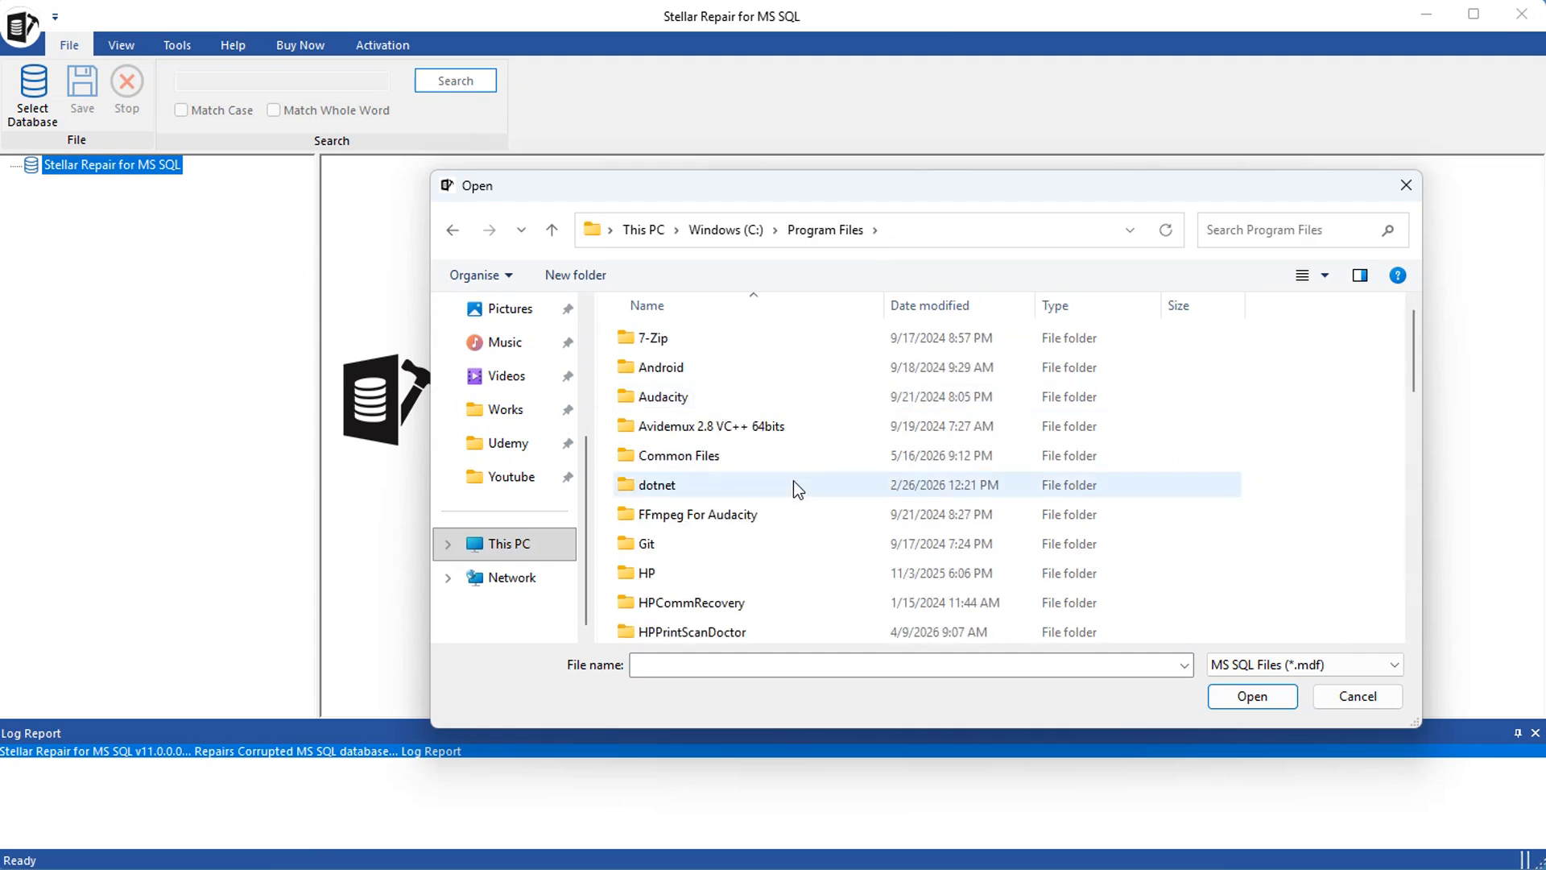
scroll(794, 481, down, 5)
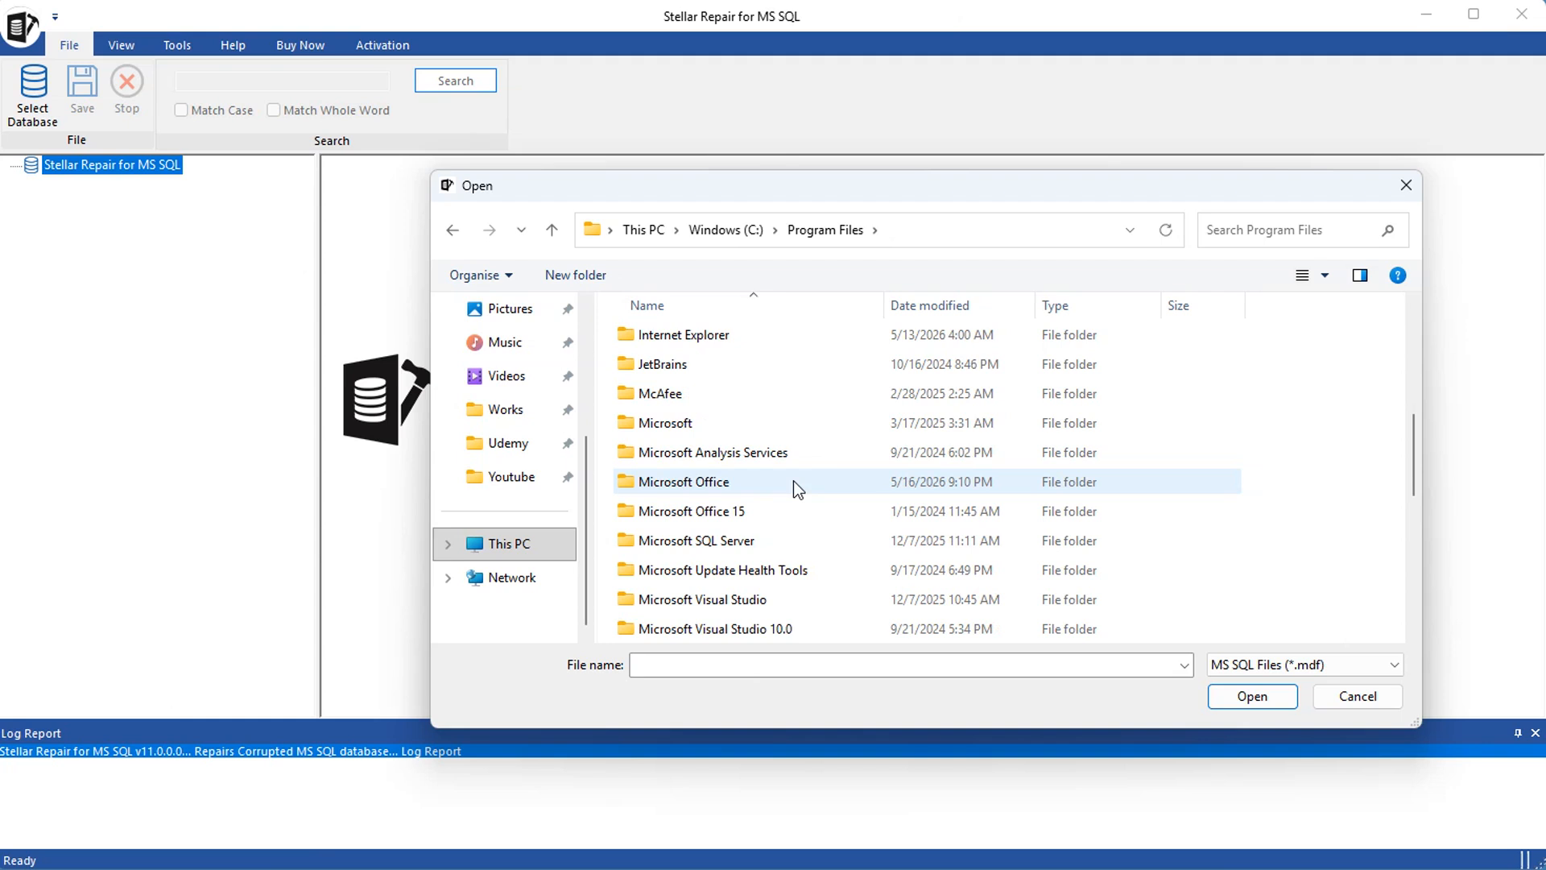
click(715, 545)
double_click(715, 545)
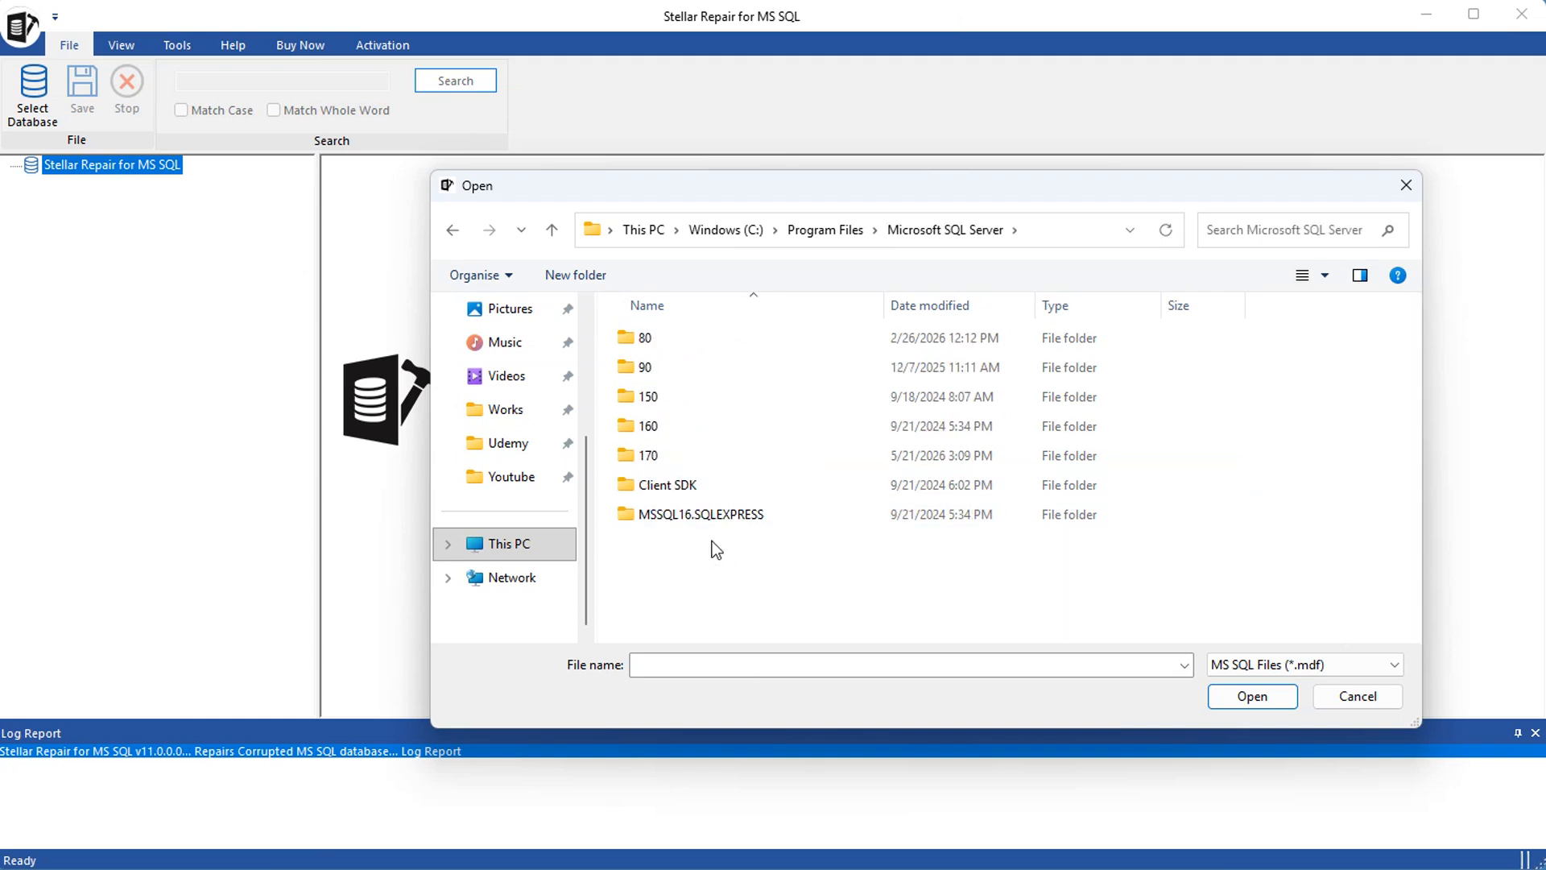
double_click(667, 515)
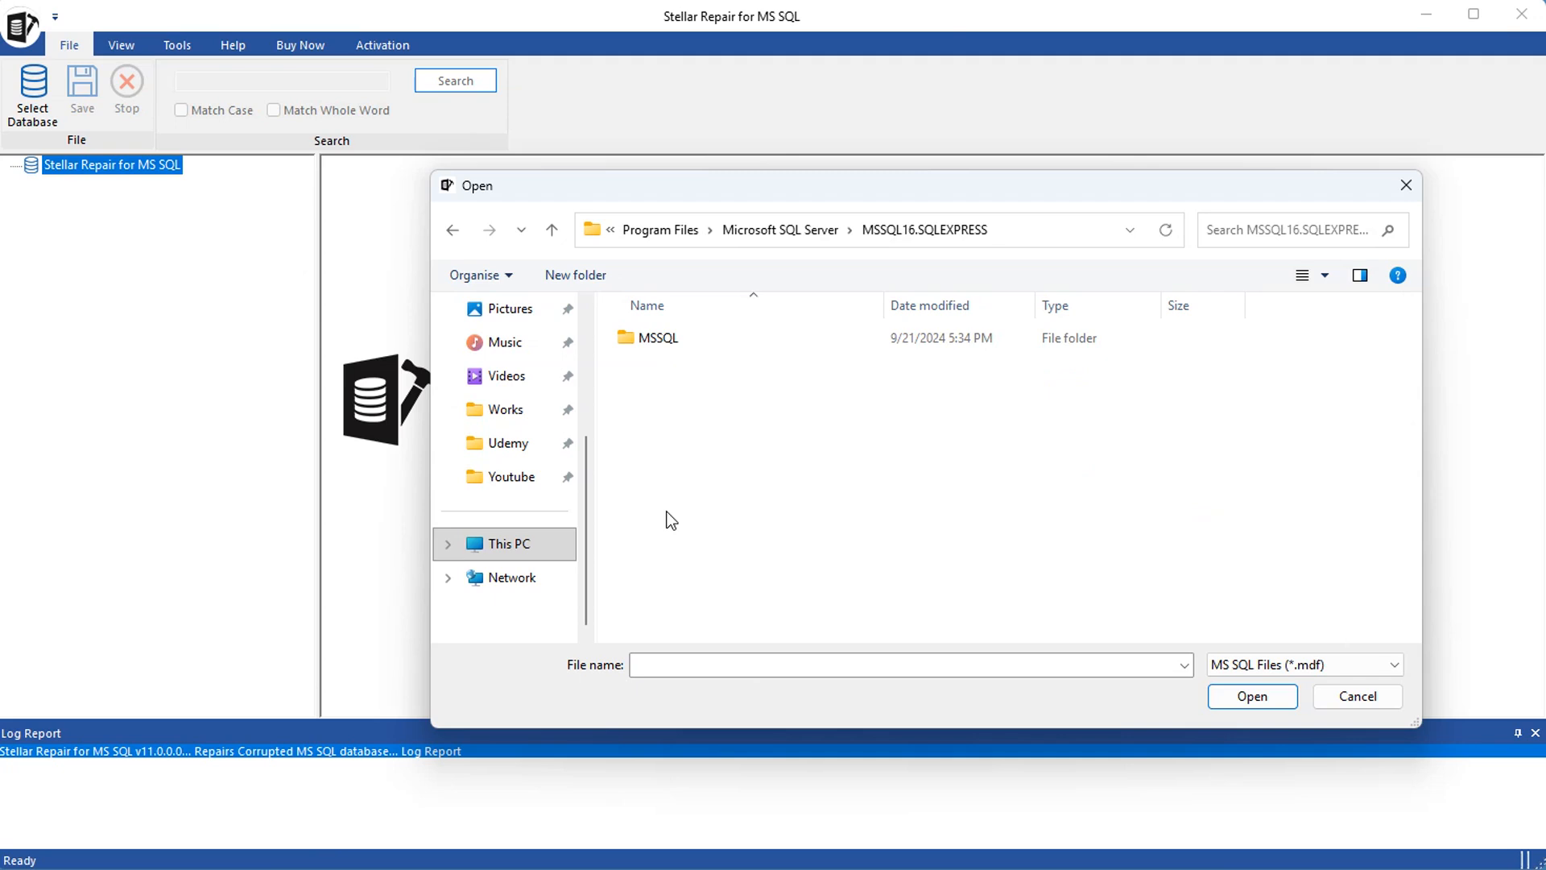
double_click(653, 352)
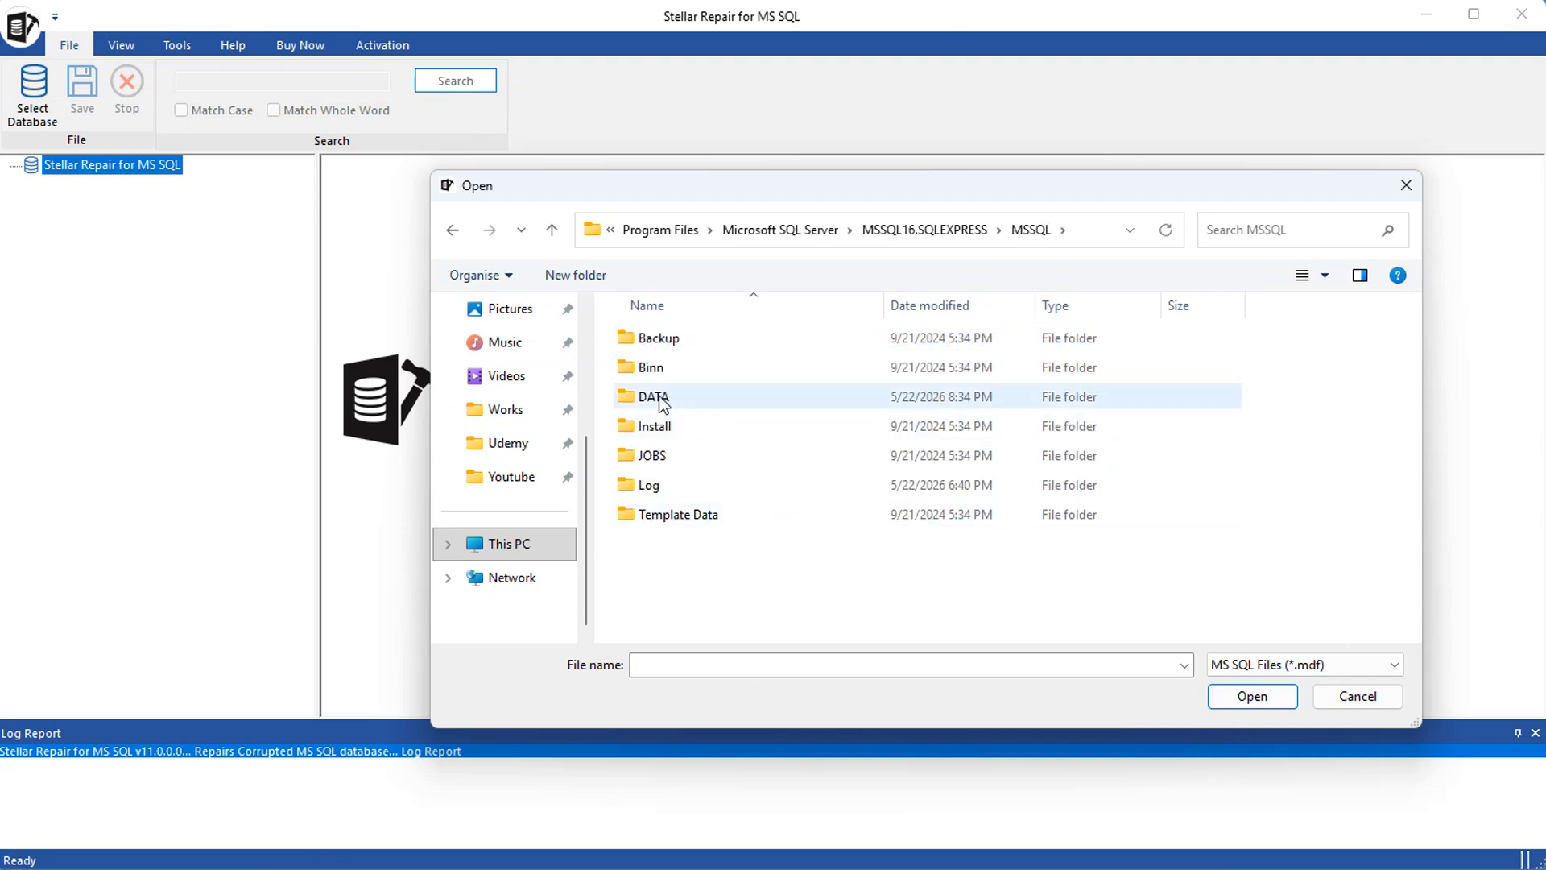
double_click(649, 393)
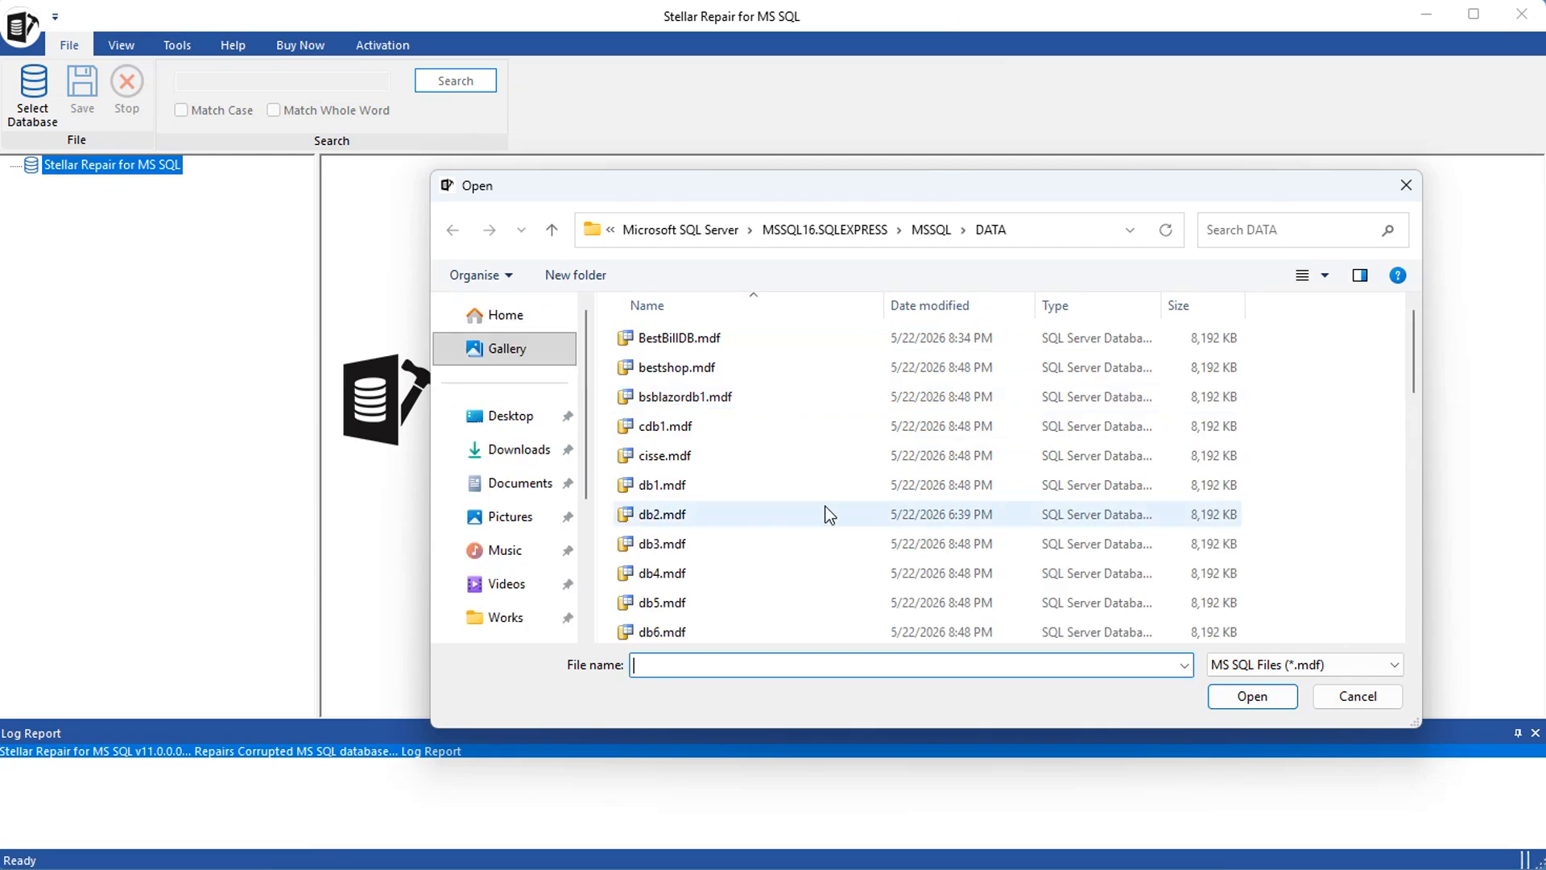
Try to repair BestBillDB.mdf from the DATA folder using the Standard Scan mode
click(675, 338)
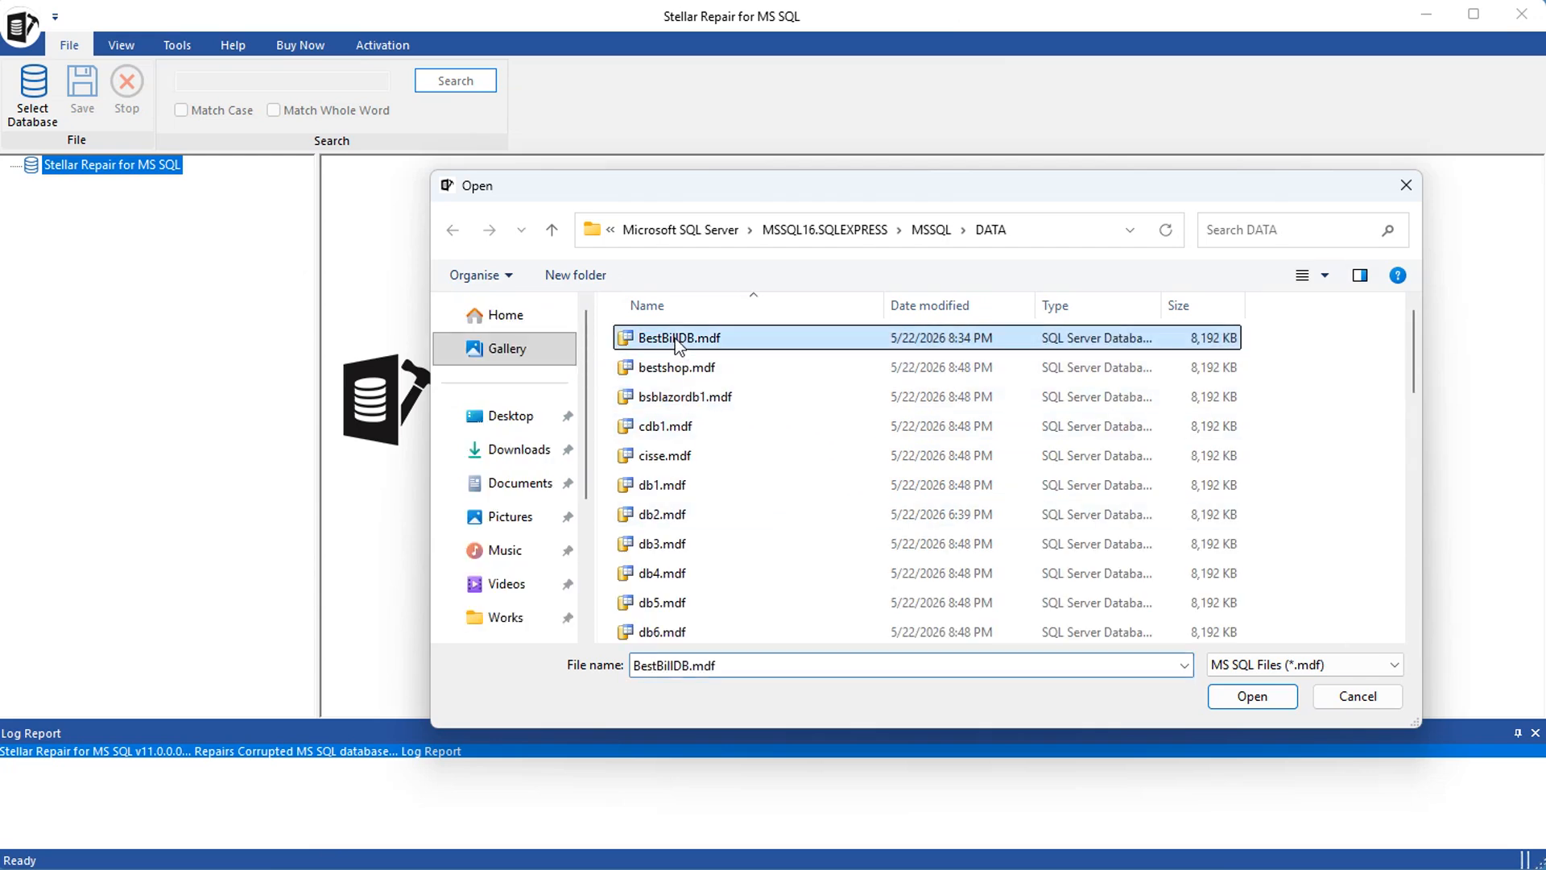
click(1253, 697)
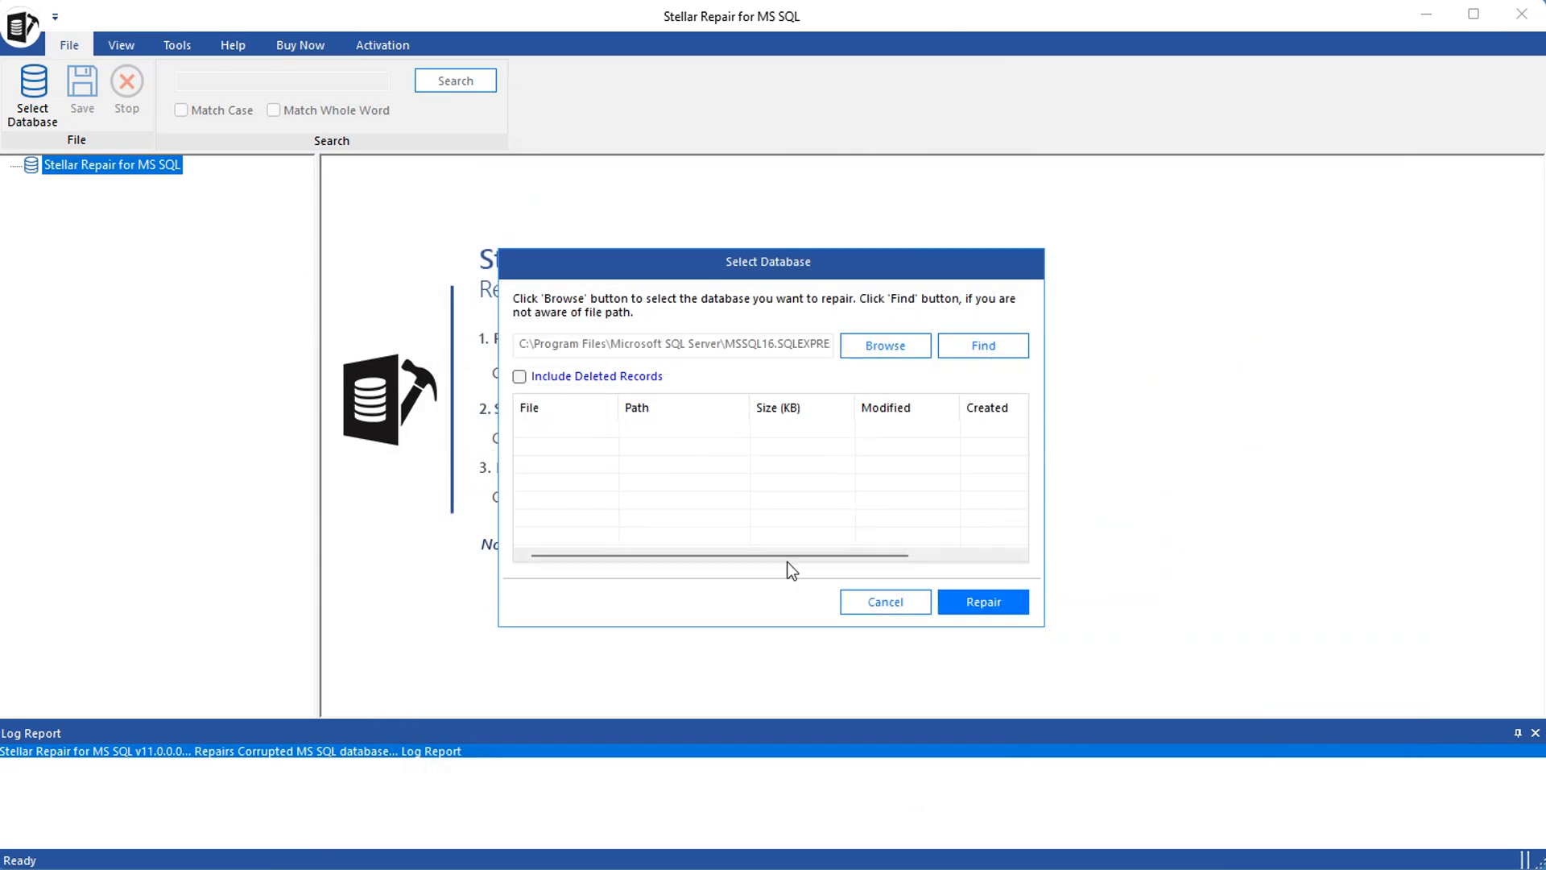
click(984, 602)
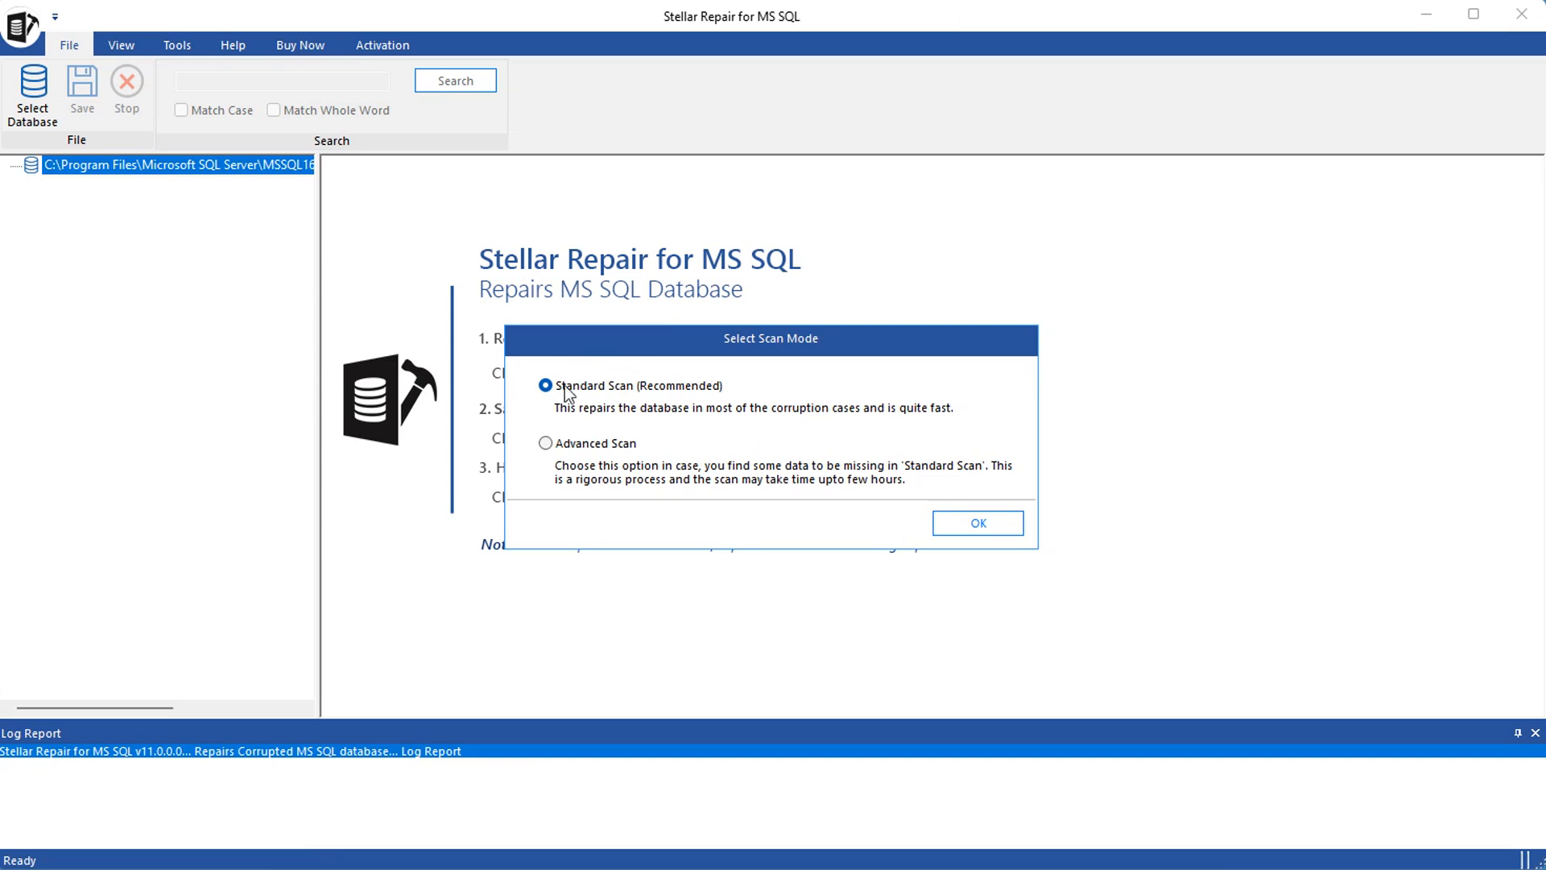
click(982, 523)
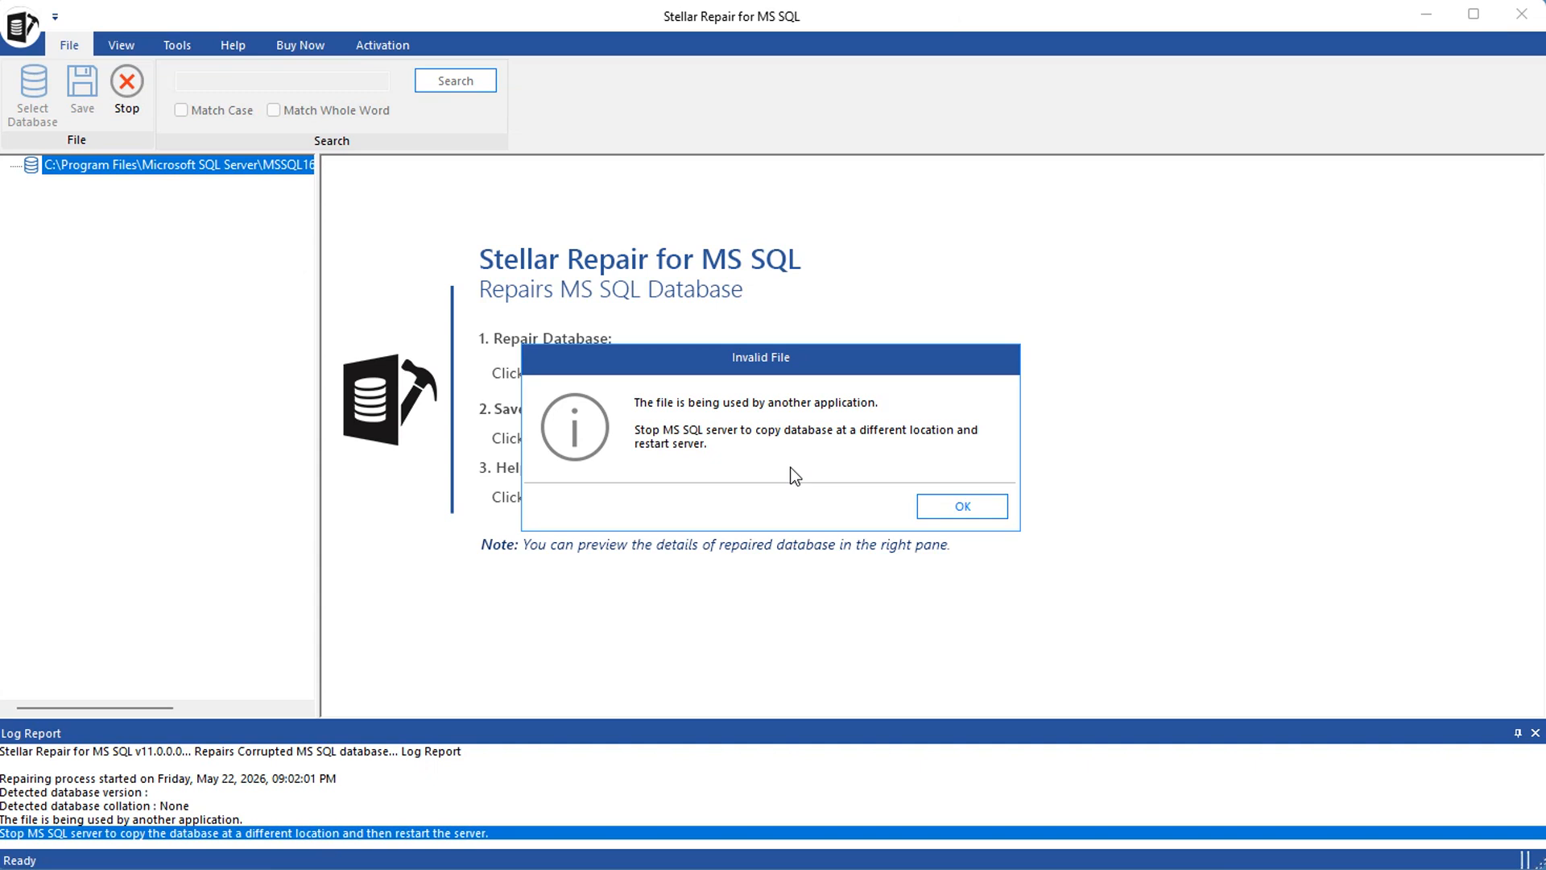
Switch to Windows PowerShell, run services.msc and stop the SQL Server (SQLEXPRESS) service
mouse_move(1088, 868)
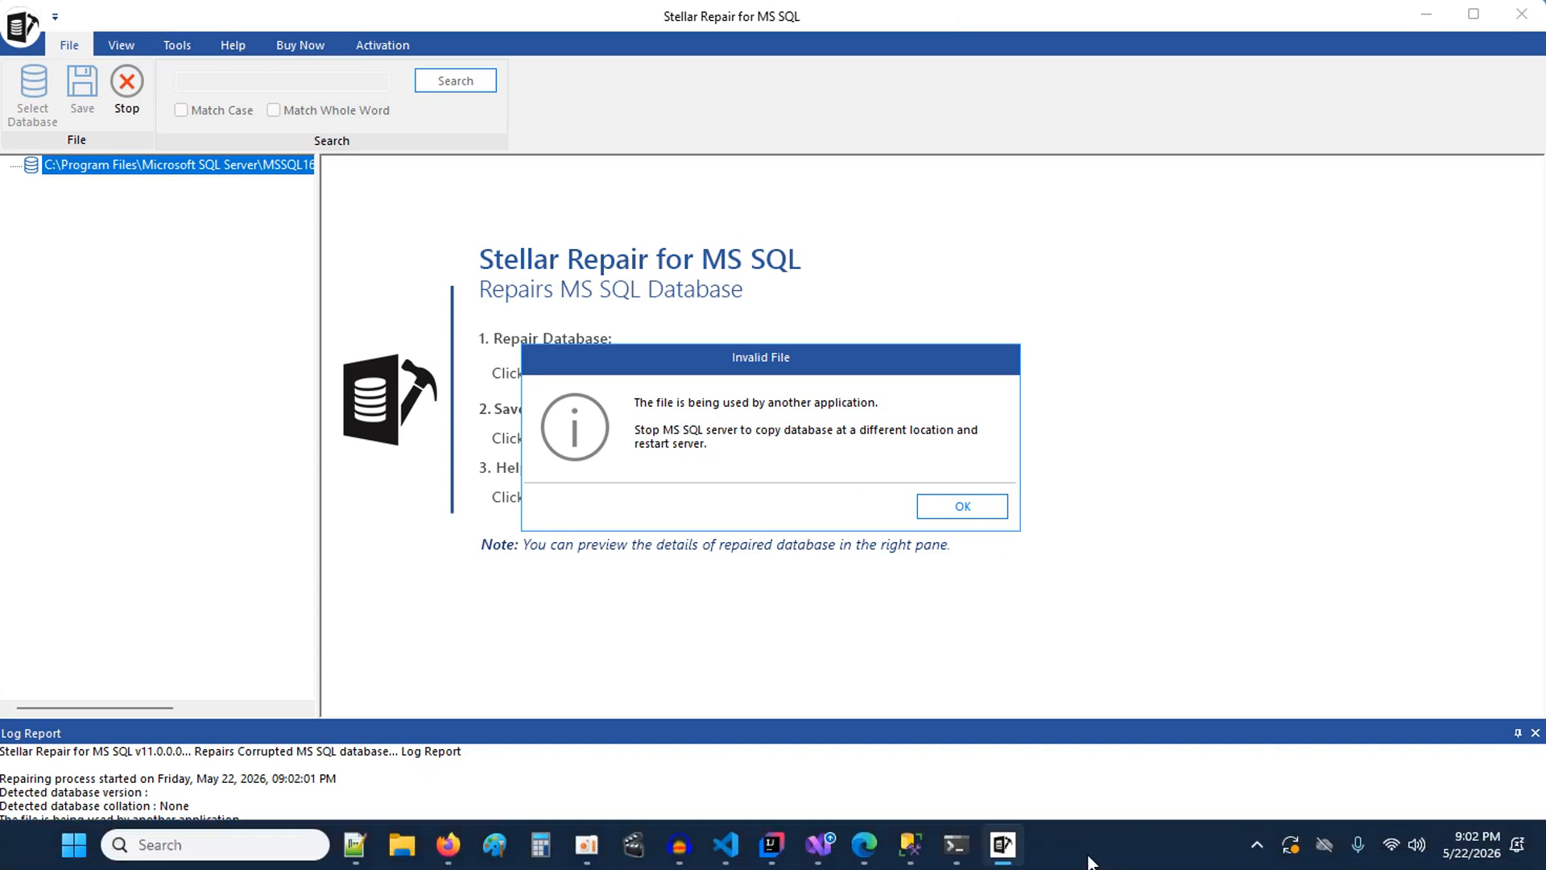
click(964, 844)
key(Up)
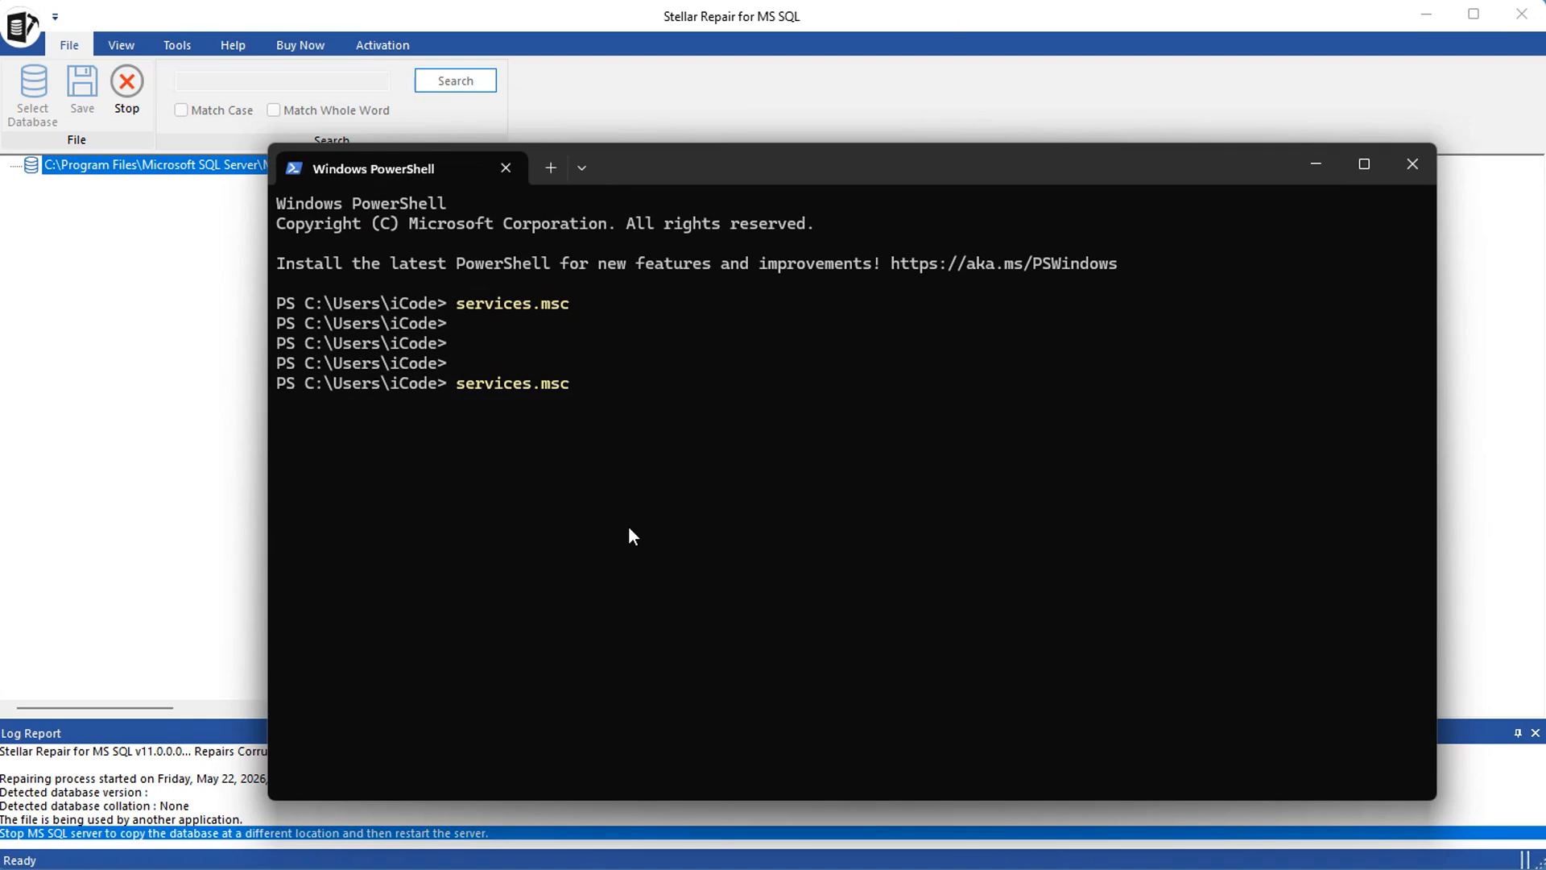
key(Return)
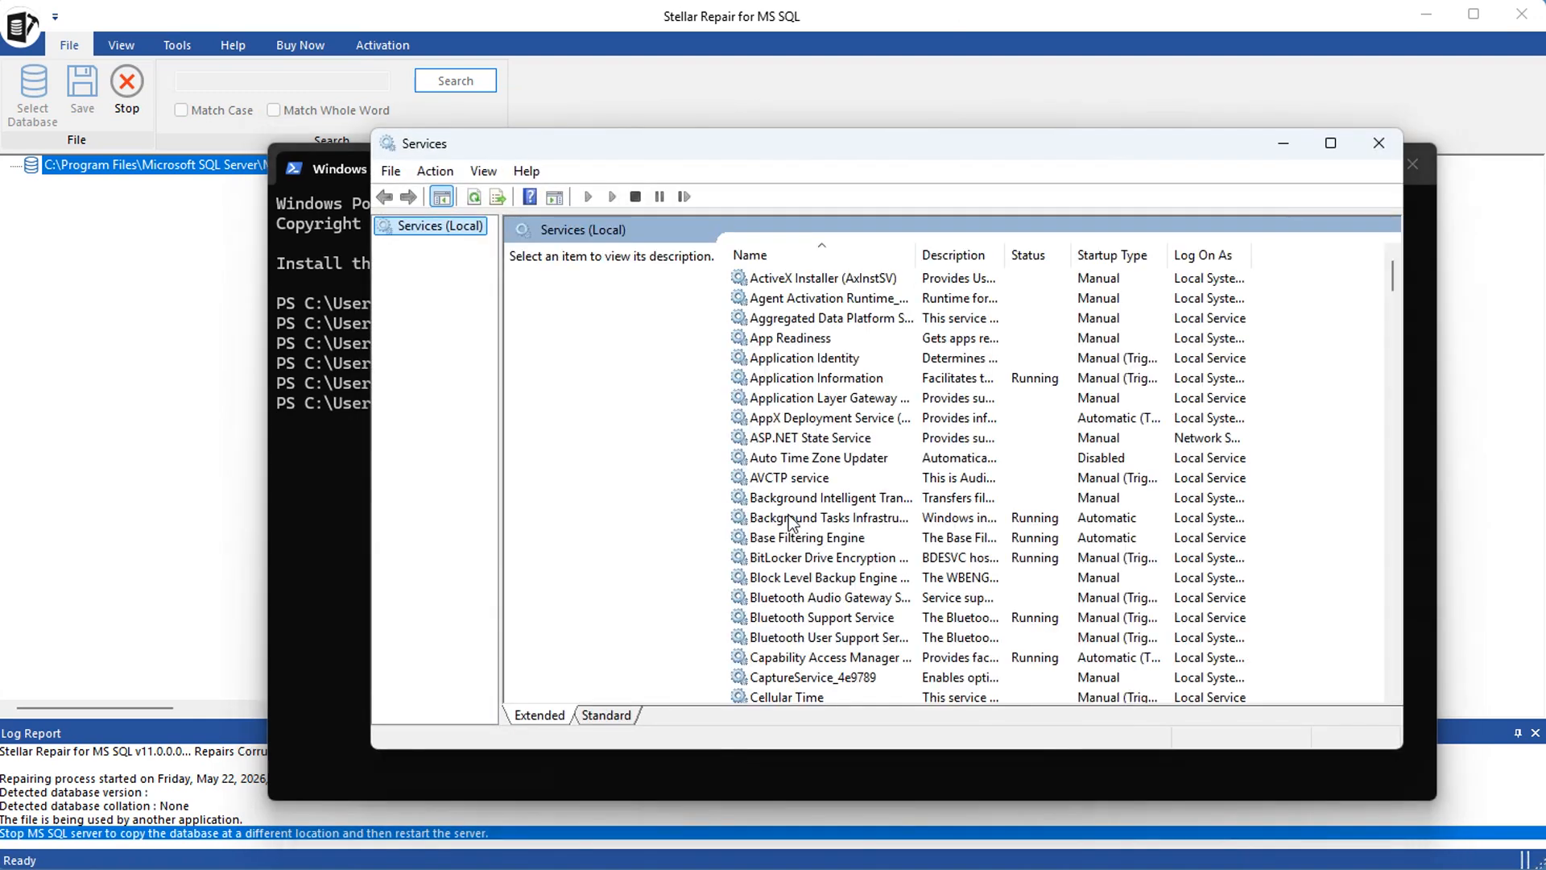
scroll(853, 481, down, 20)
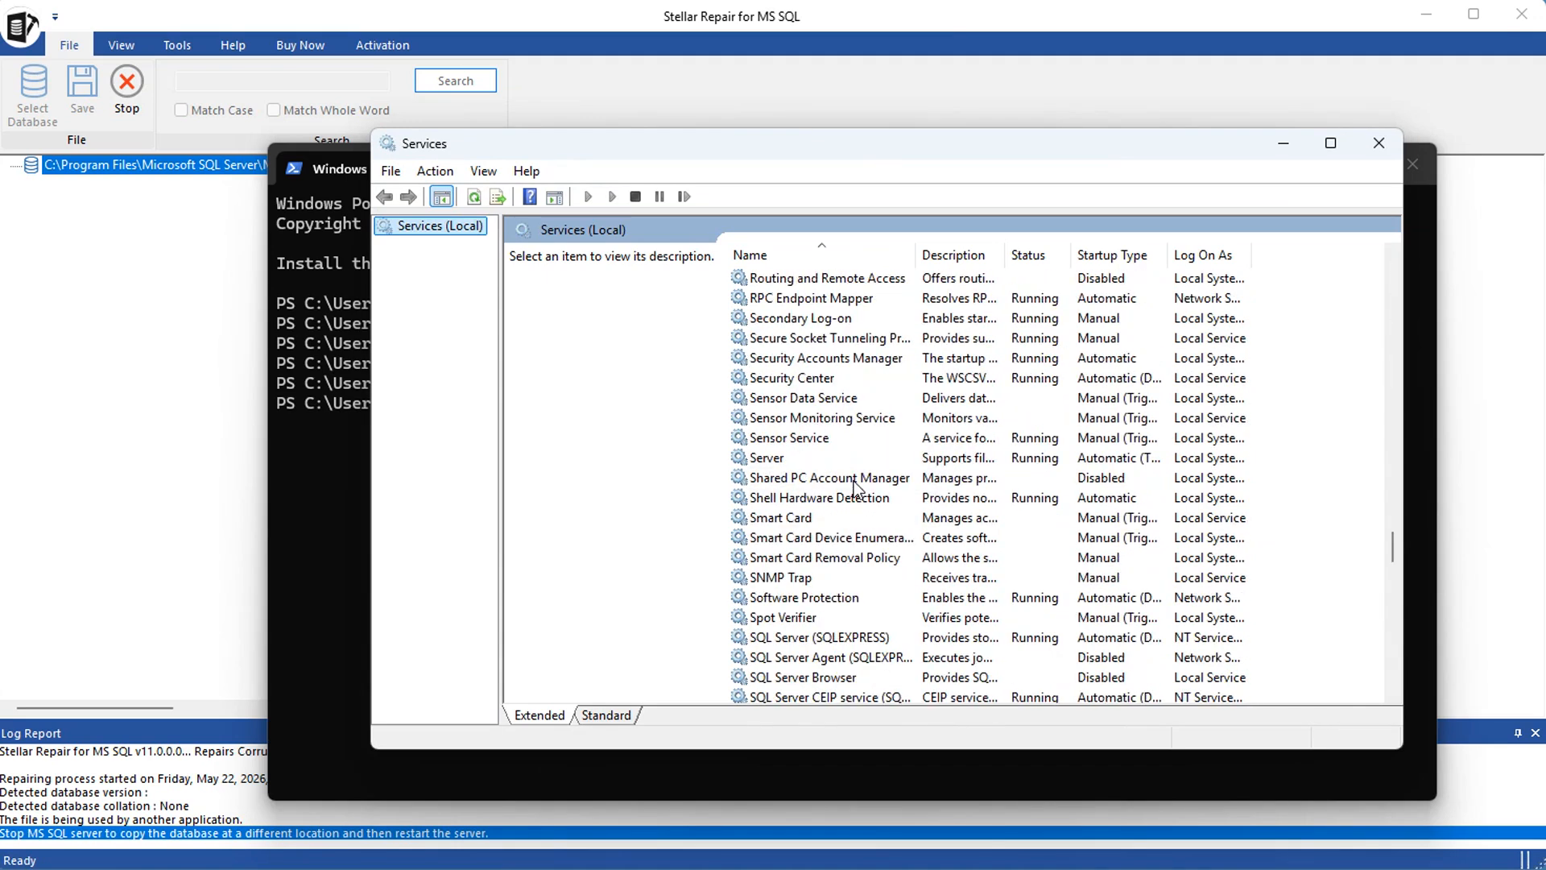
click(794, 642)
click(522, 292)
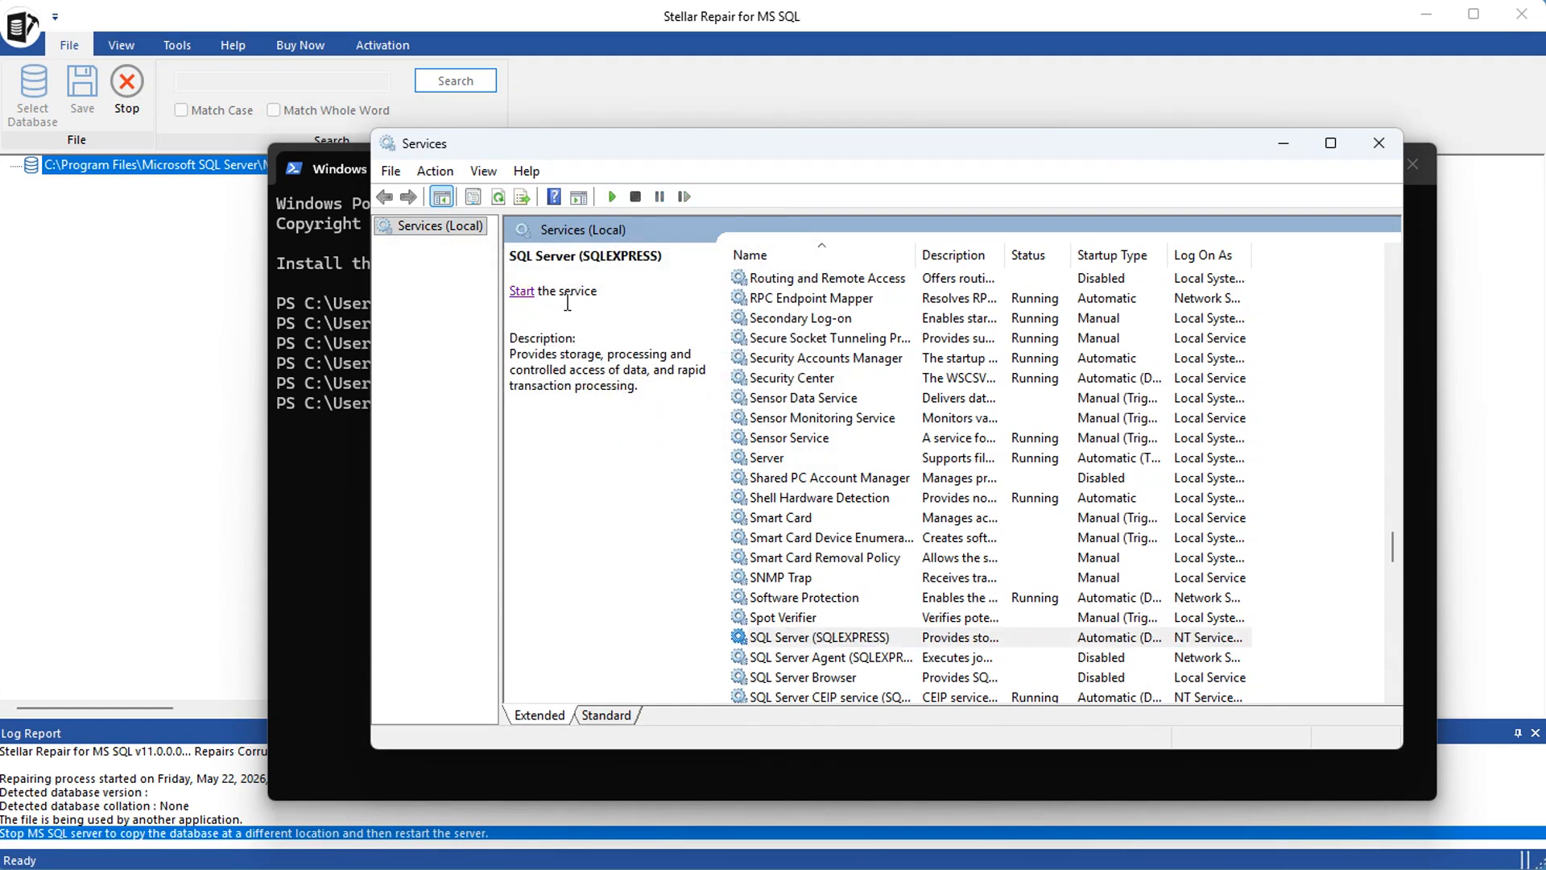
Return to Stellar Repair for MS SQL, dismiss the Invalid File message and select BestBillDB.mdf from the DATA folder for repair
click(789, 21)
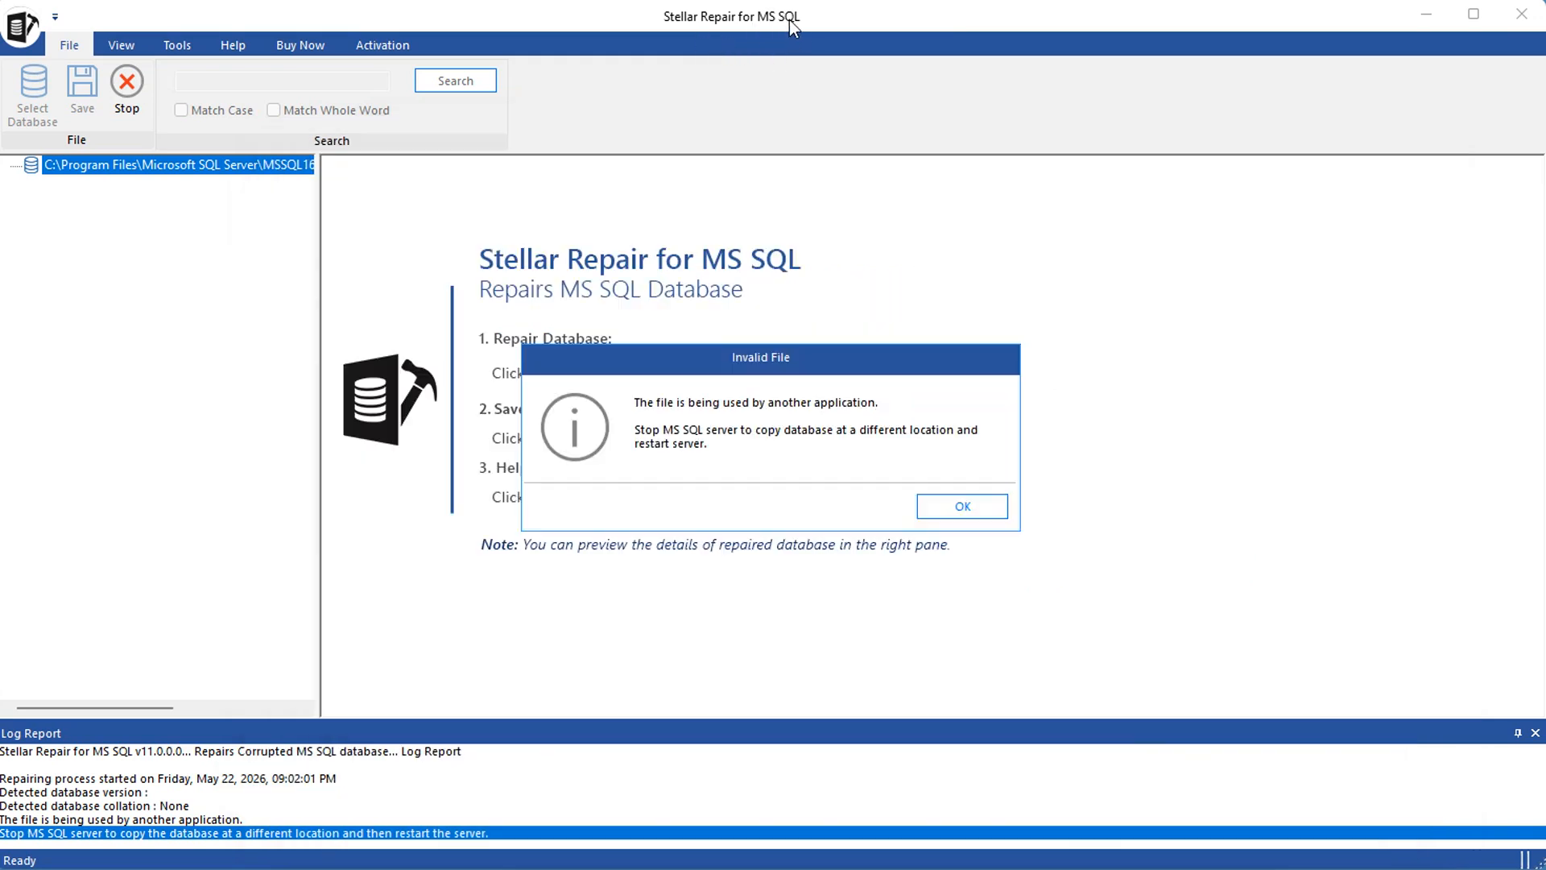
click(973, 505)
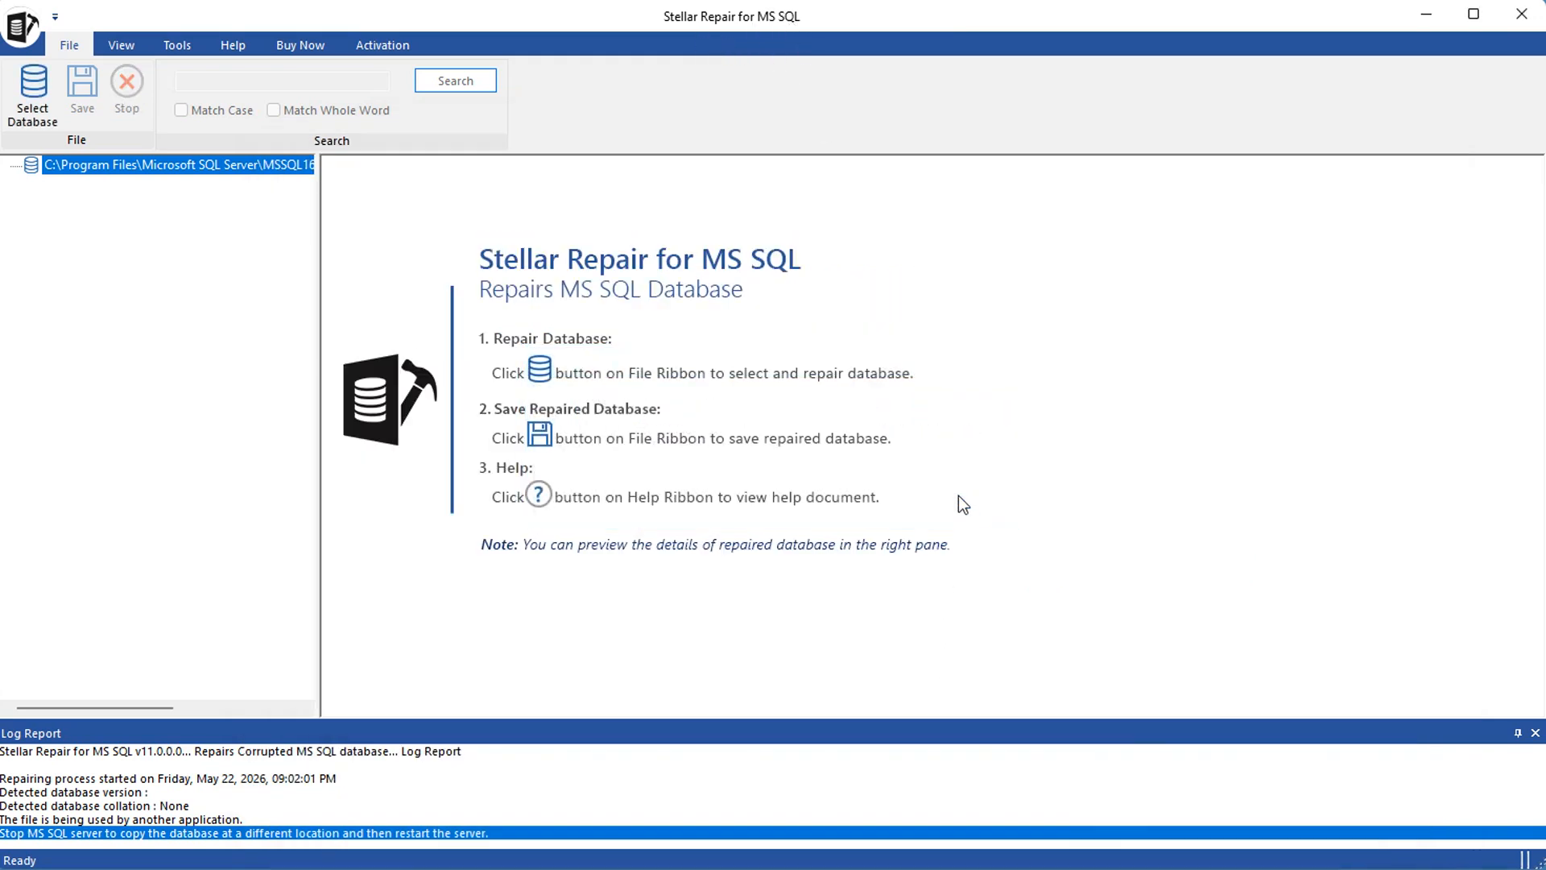
click(36, 105)
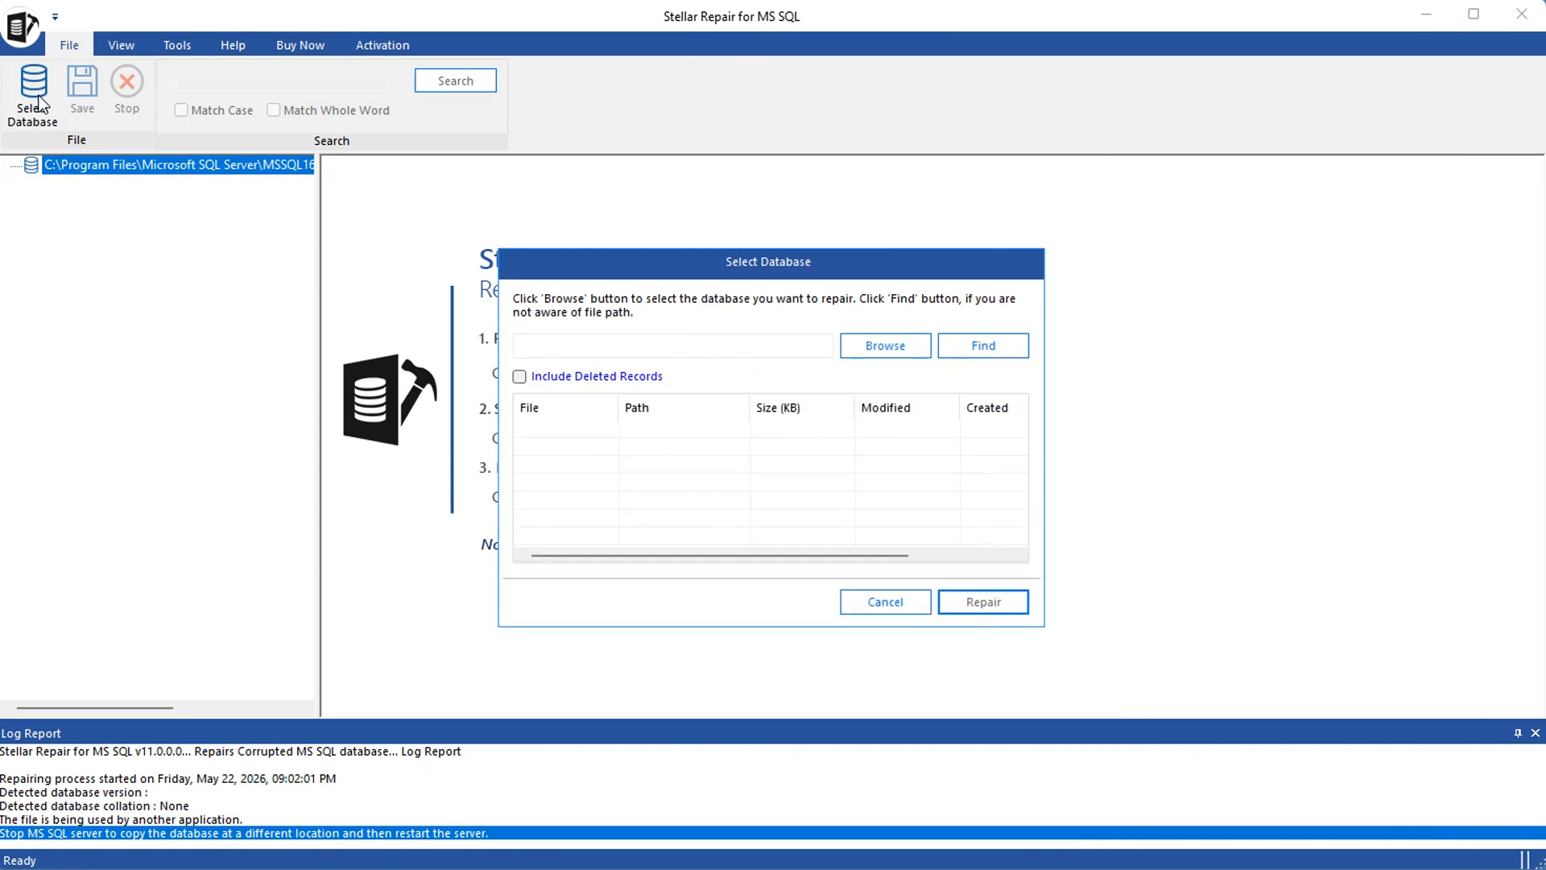
click(879, 346)
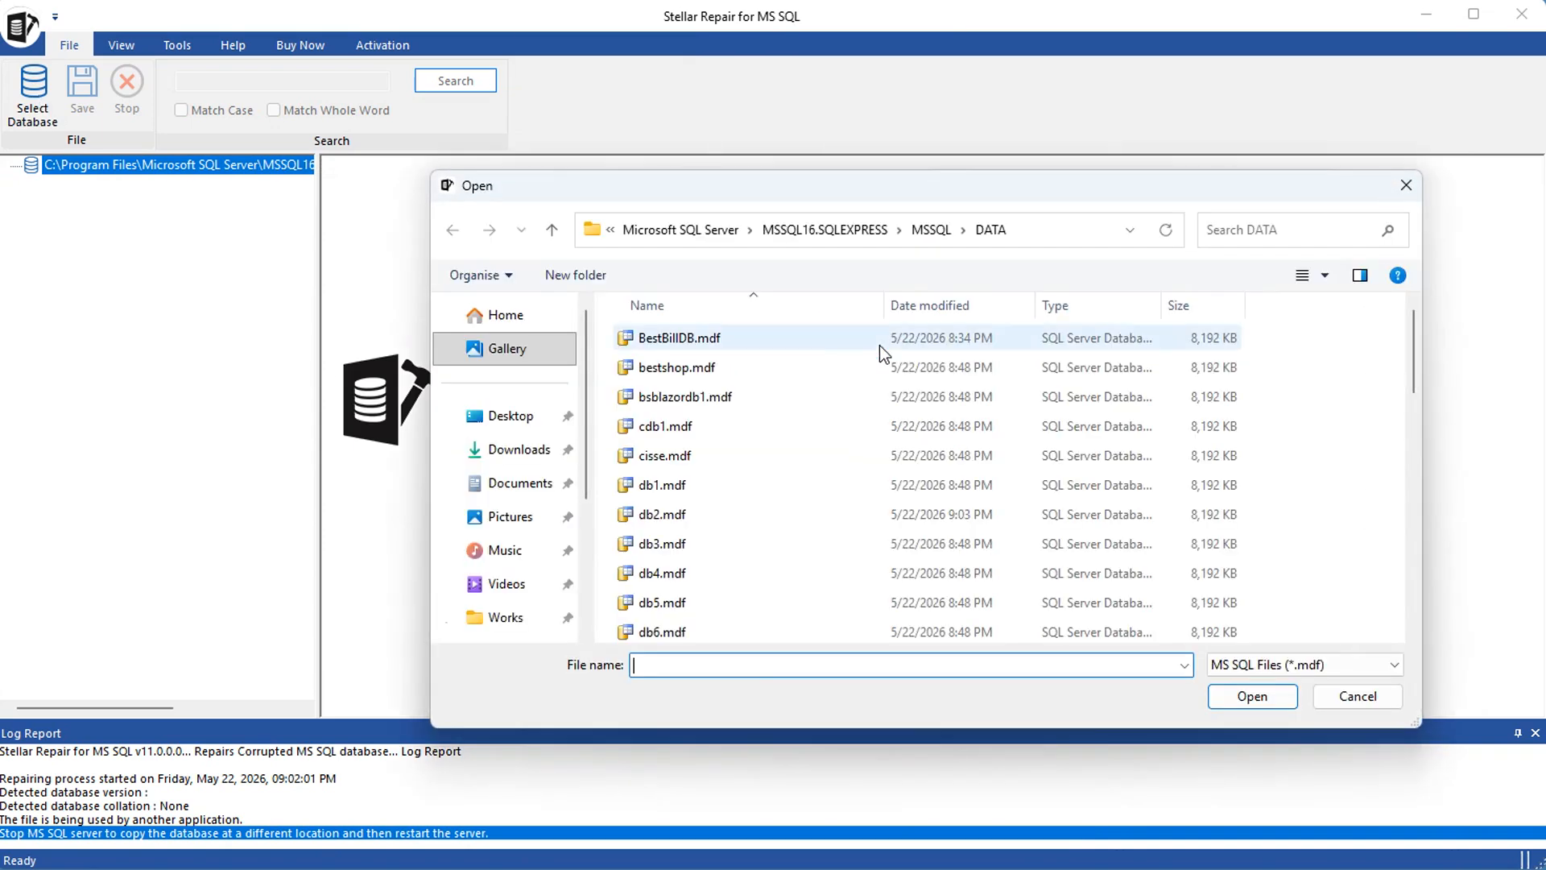
click(692, 338)
click(1242, 697)
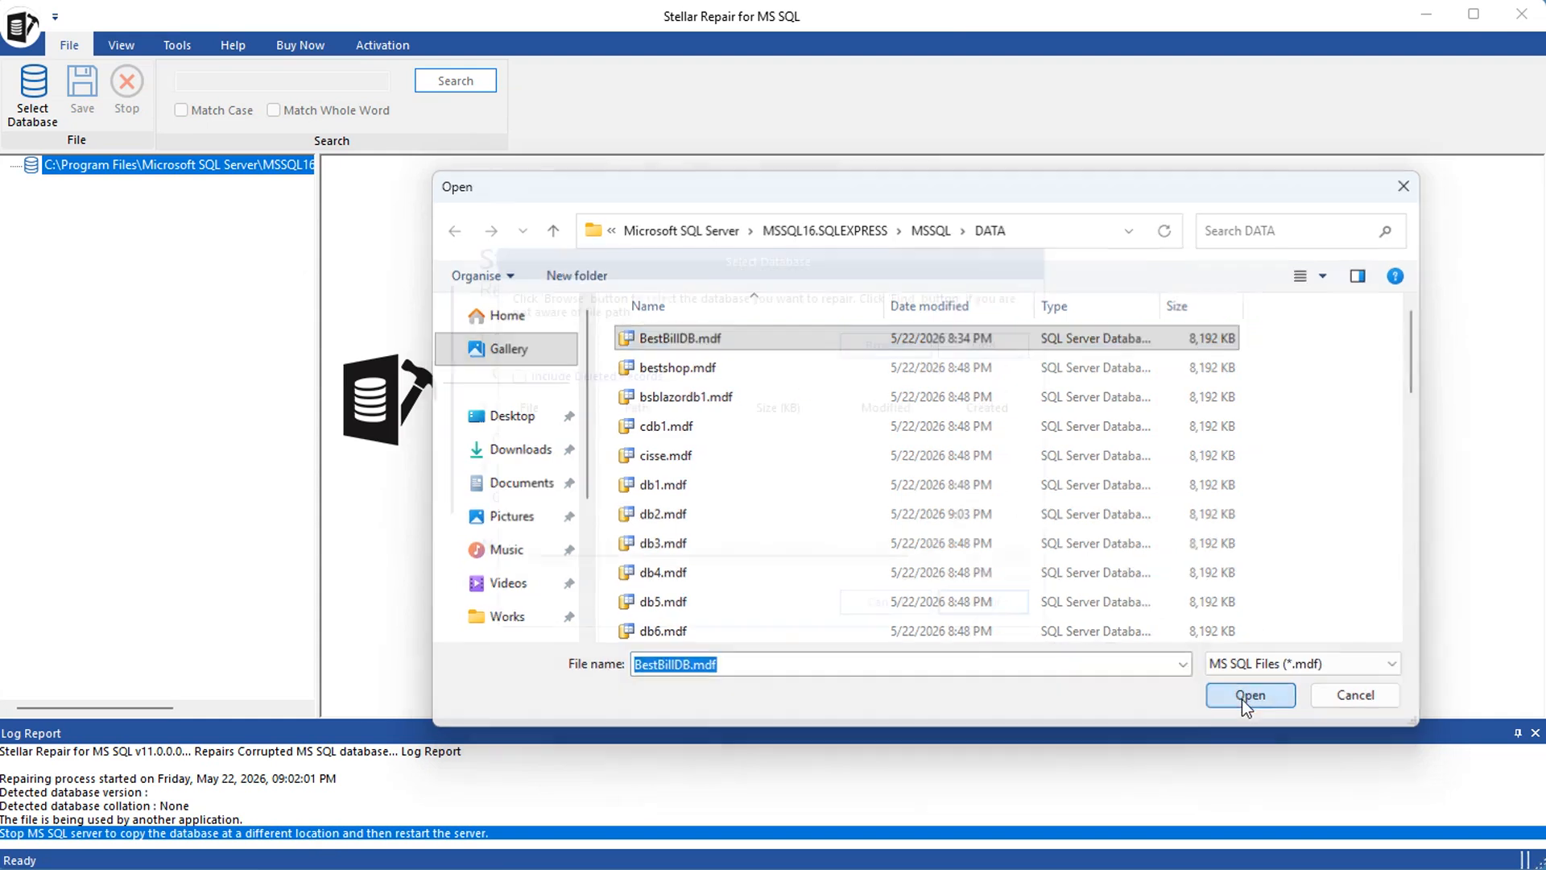
Repair the selected BestBillDB.mdf using the Standard Scan mode and close the completion message
click(993, 602)
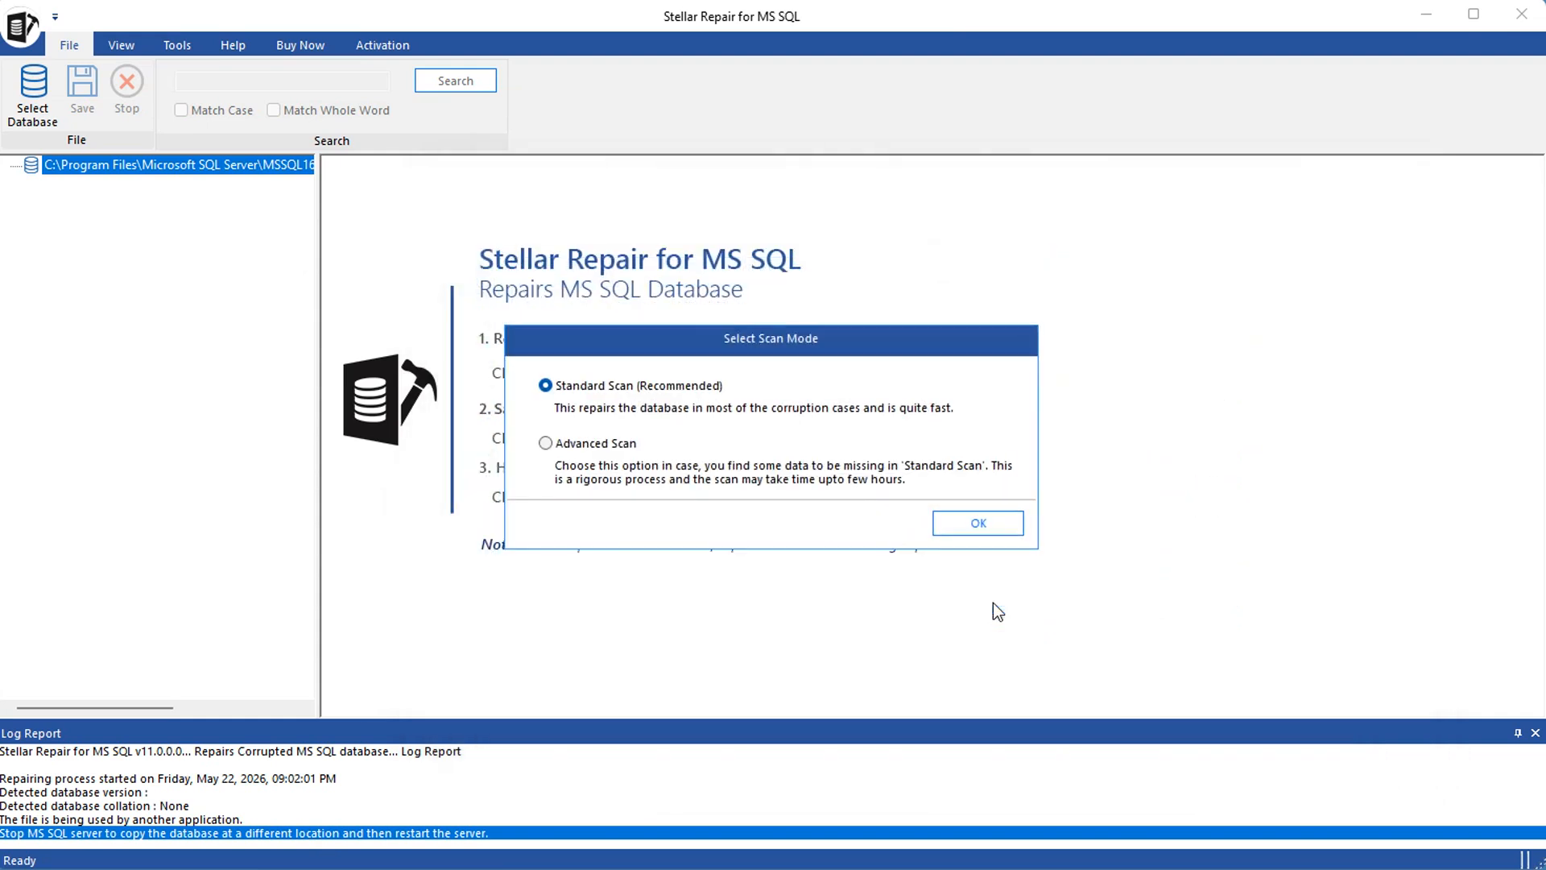
click(980, 524)
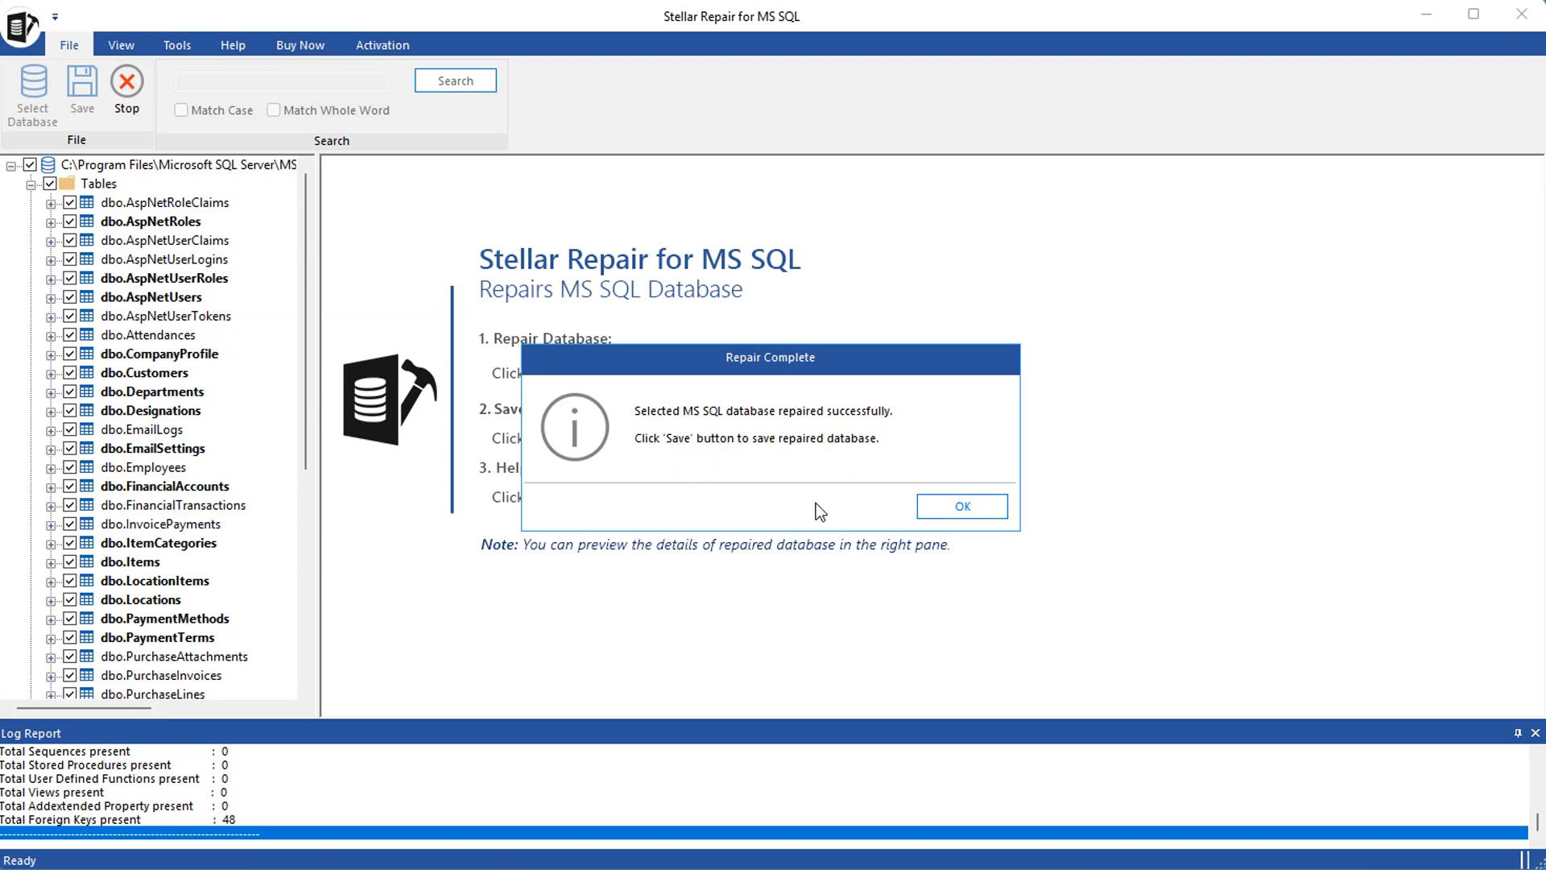
click(969, 506)
Try to save the repaired data as a new database on .\sqlexpress with Windows Authentication, the Default SQL location and Fast Saving
click(82, 87)
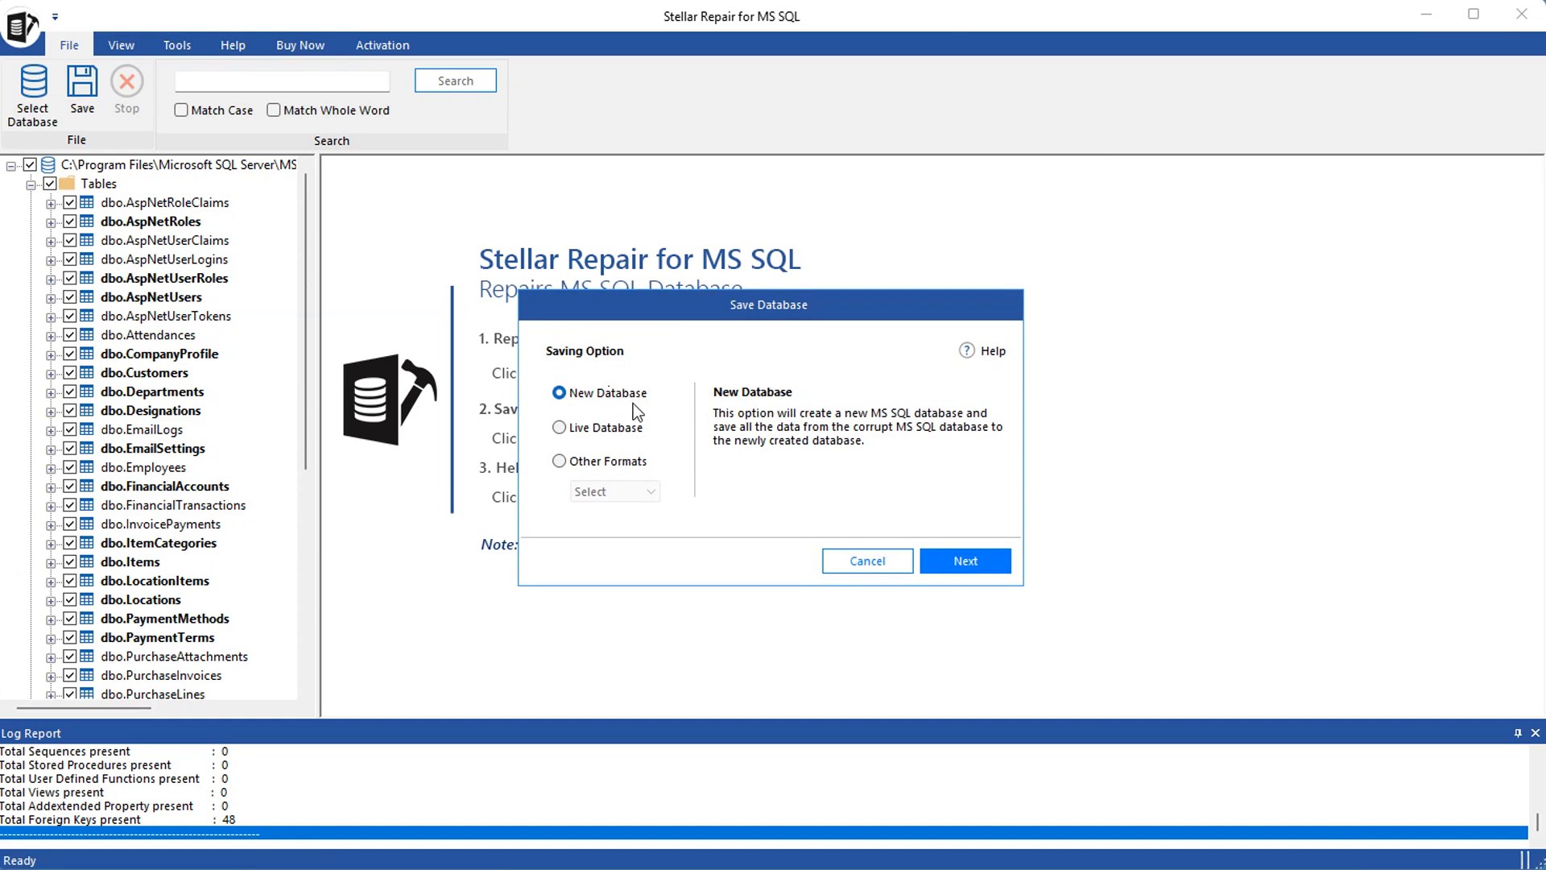
click(978, 563)
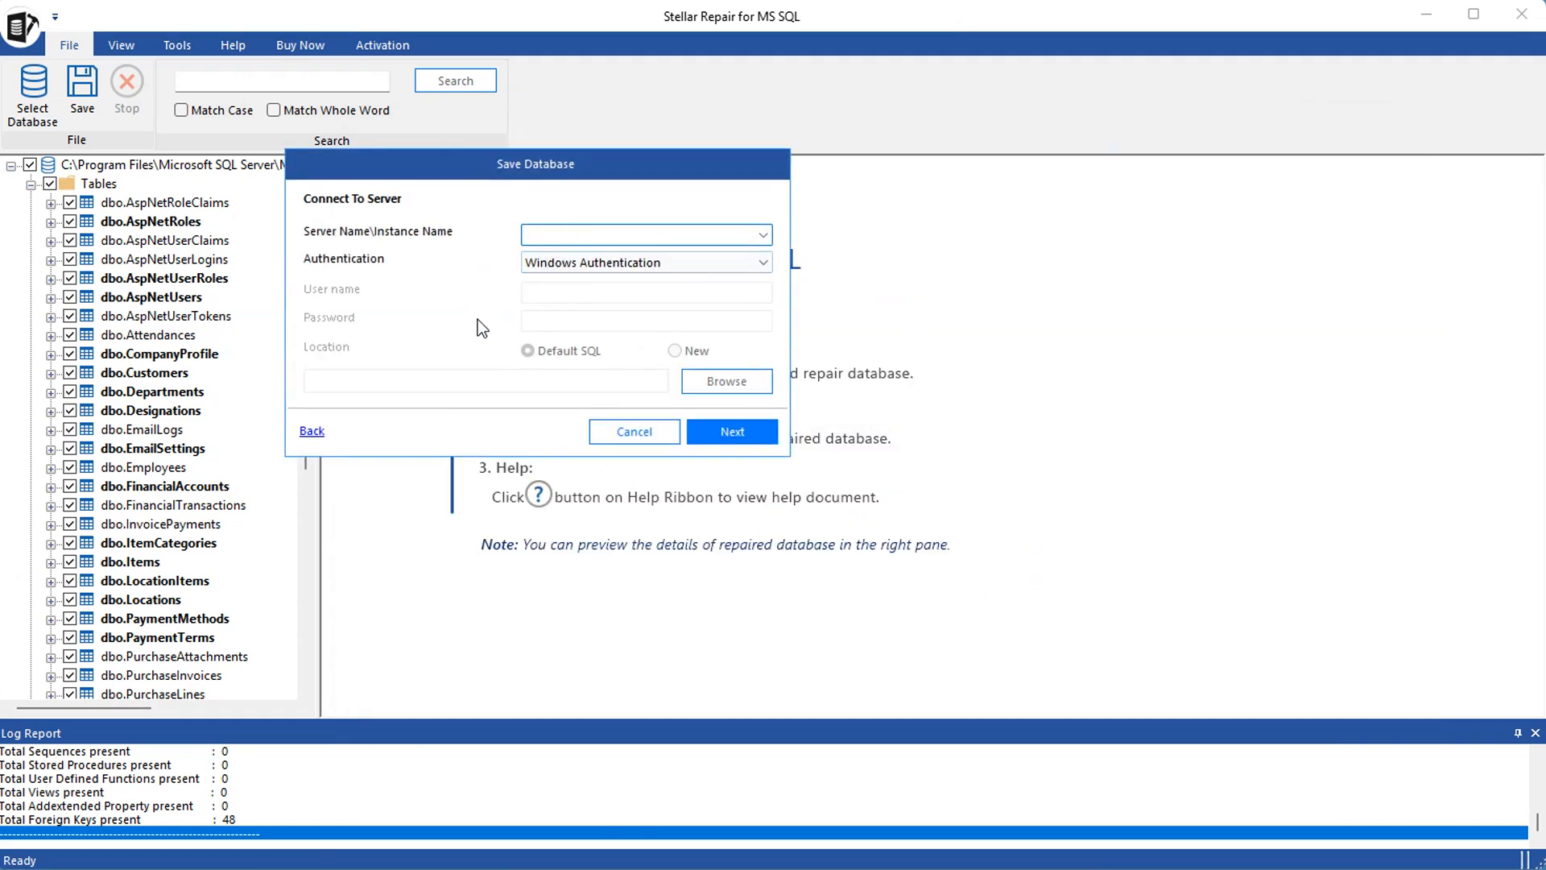
text(.\sqlexpress)
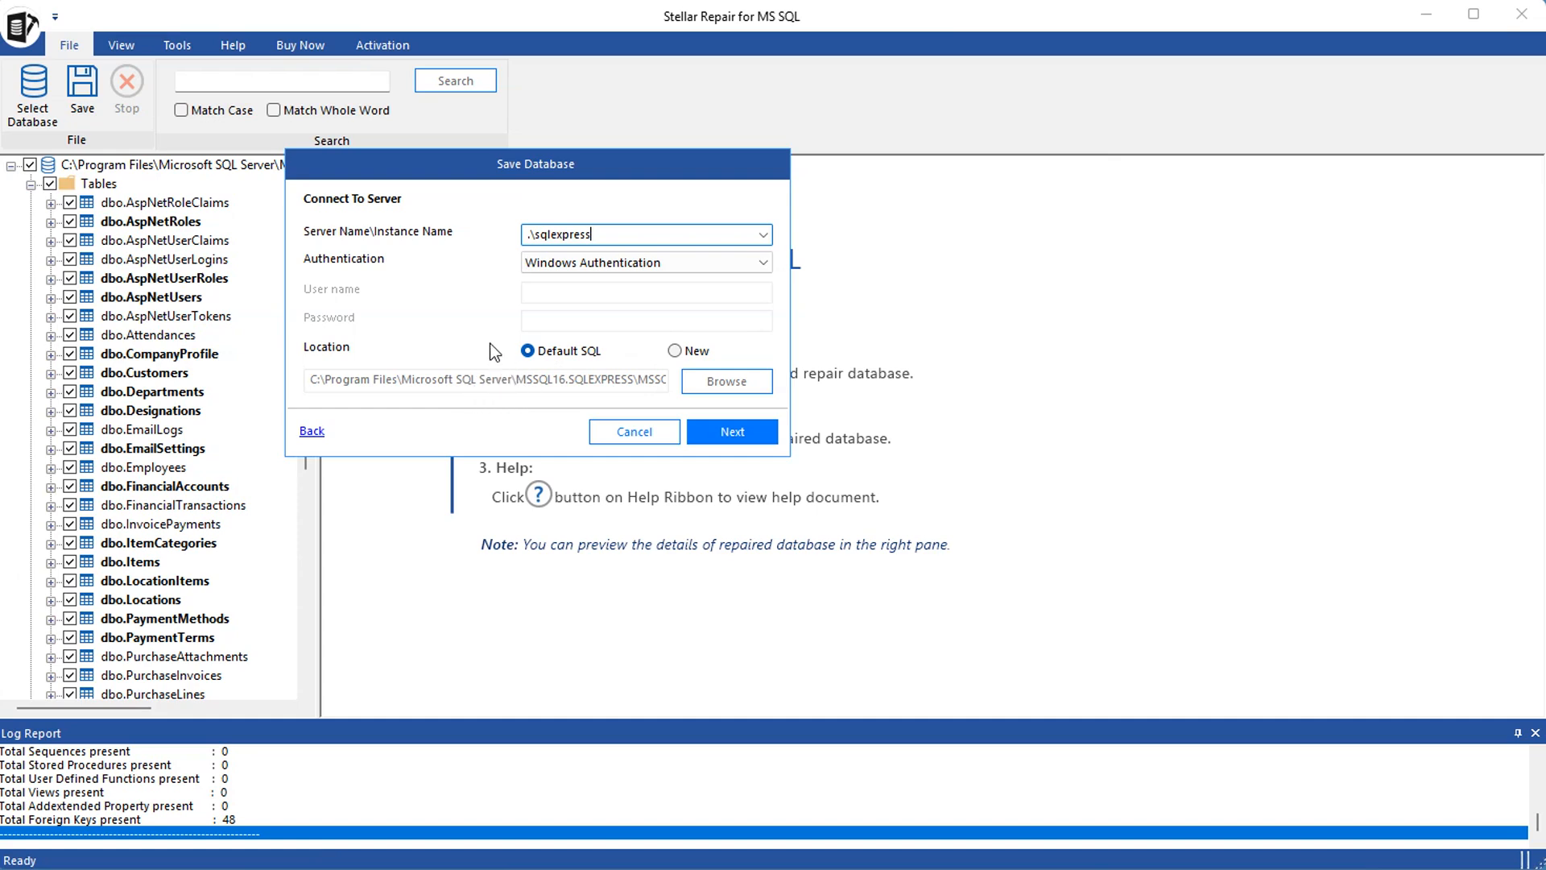
click(741, 431)
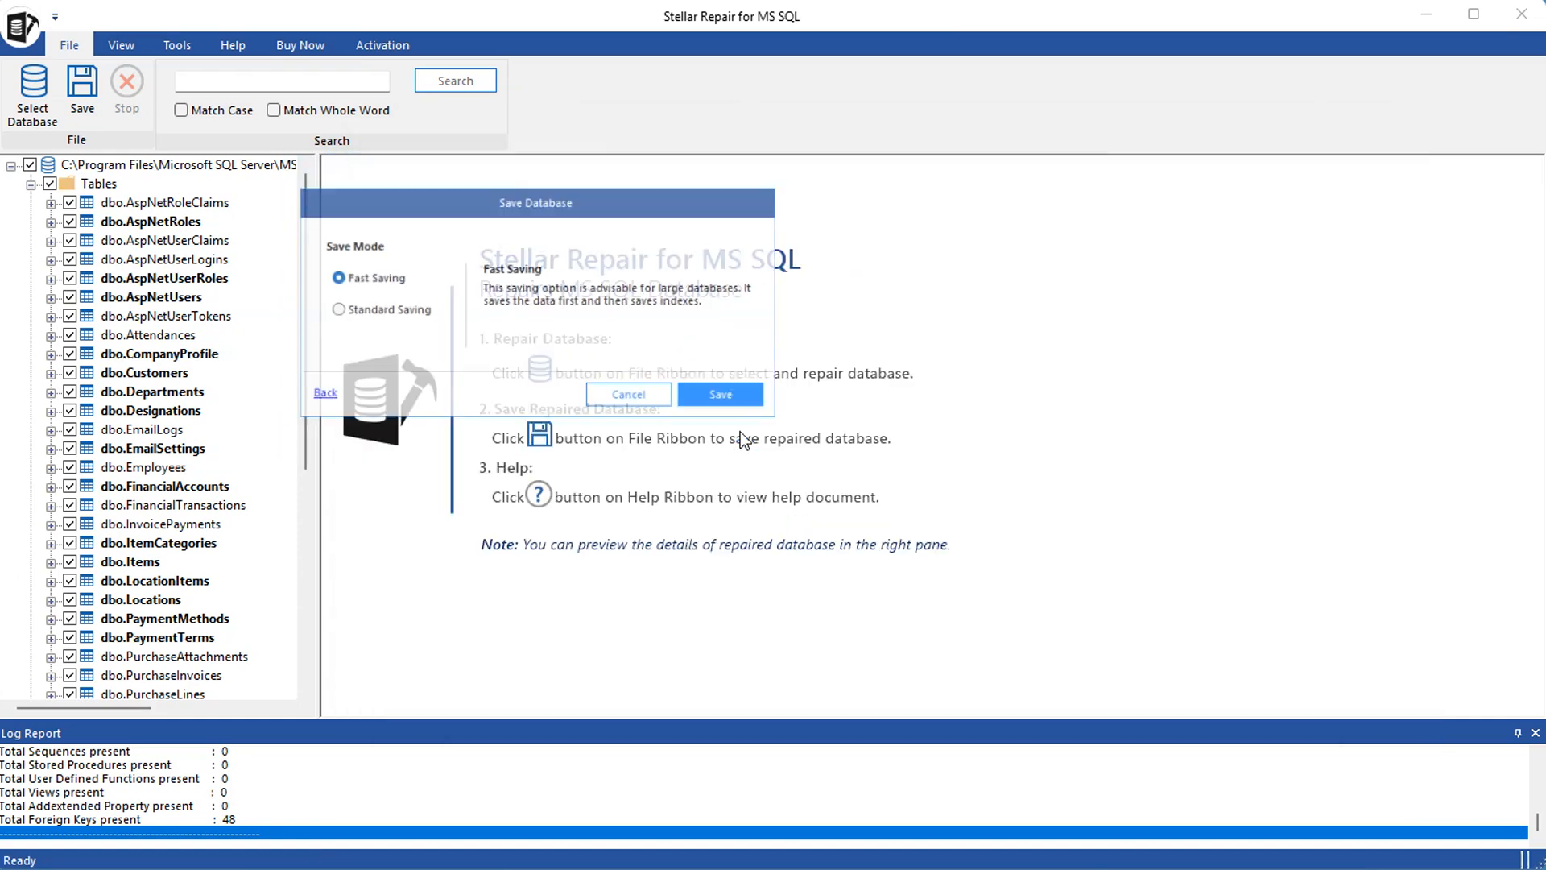
click(733, 399)
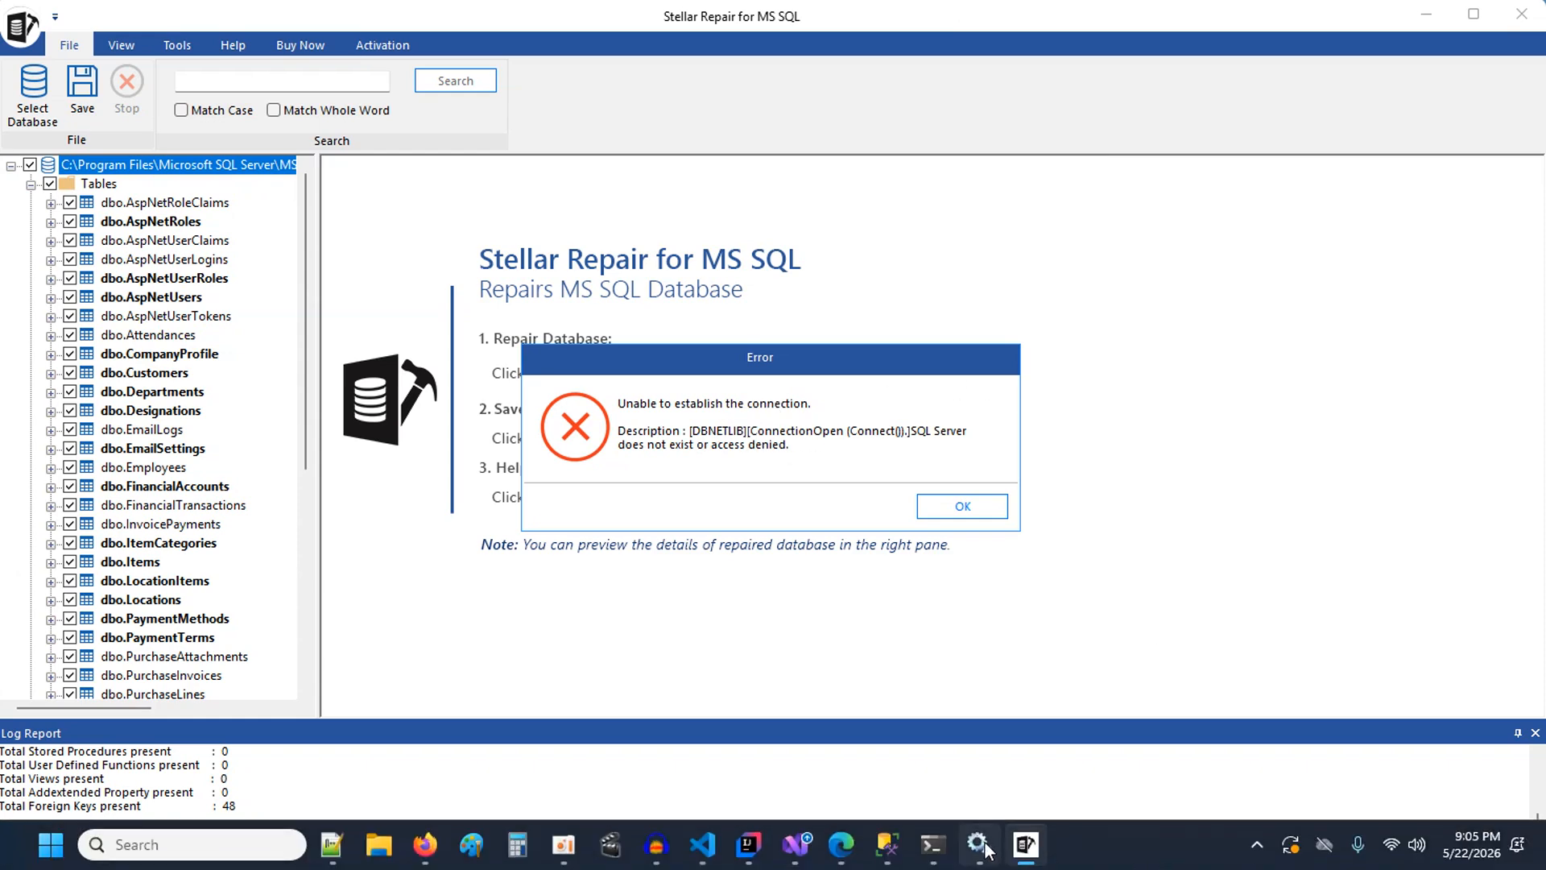
Switch to the Services window, start the SQL Server (SQLEXPRESS) service and close the window
click(982, 844)
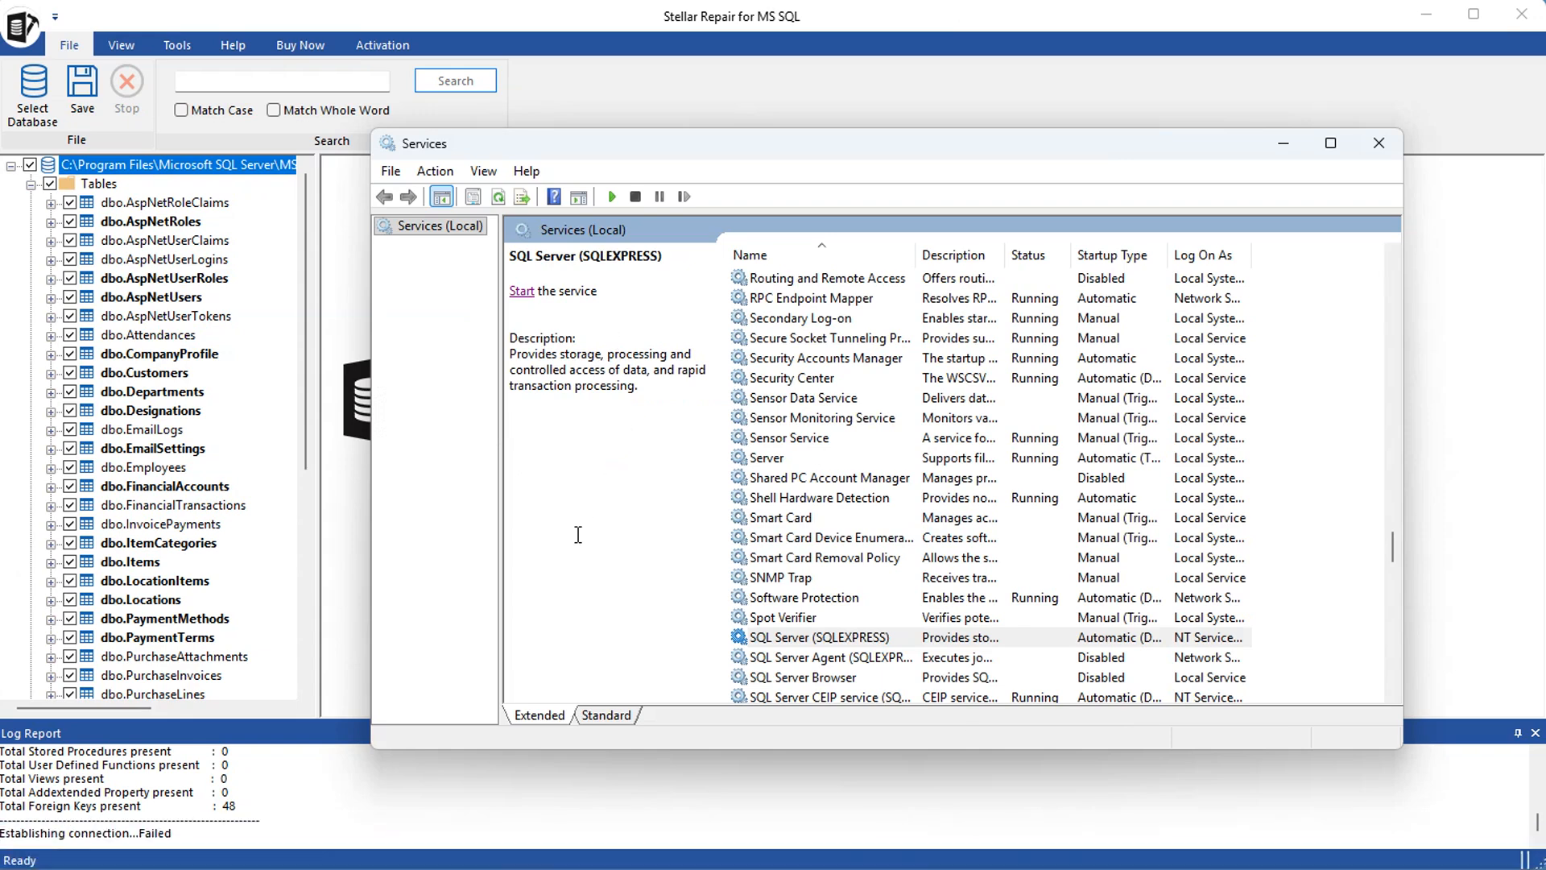
click(793, 641)
click(521, 291)
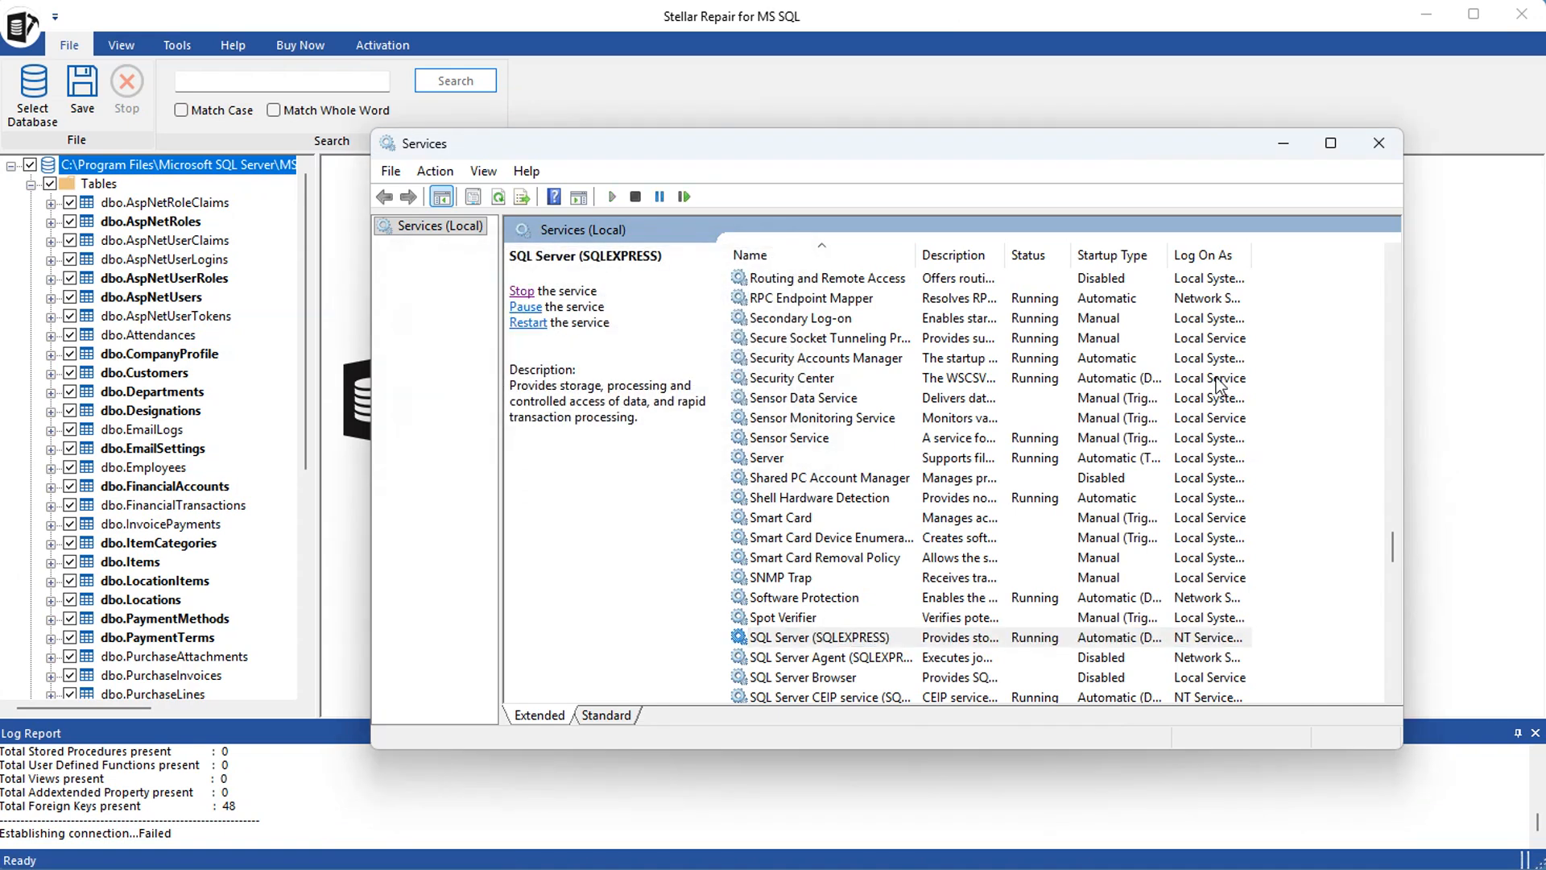
click(1379, 150)
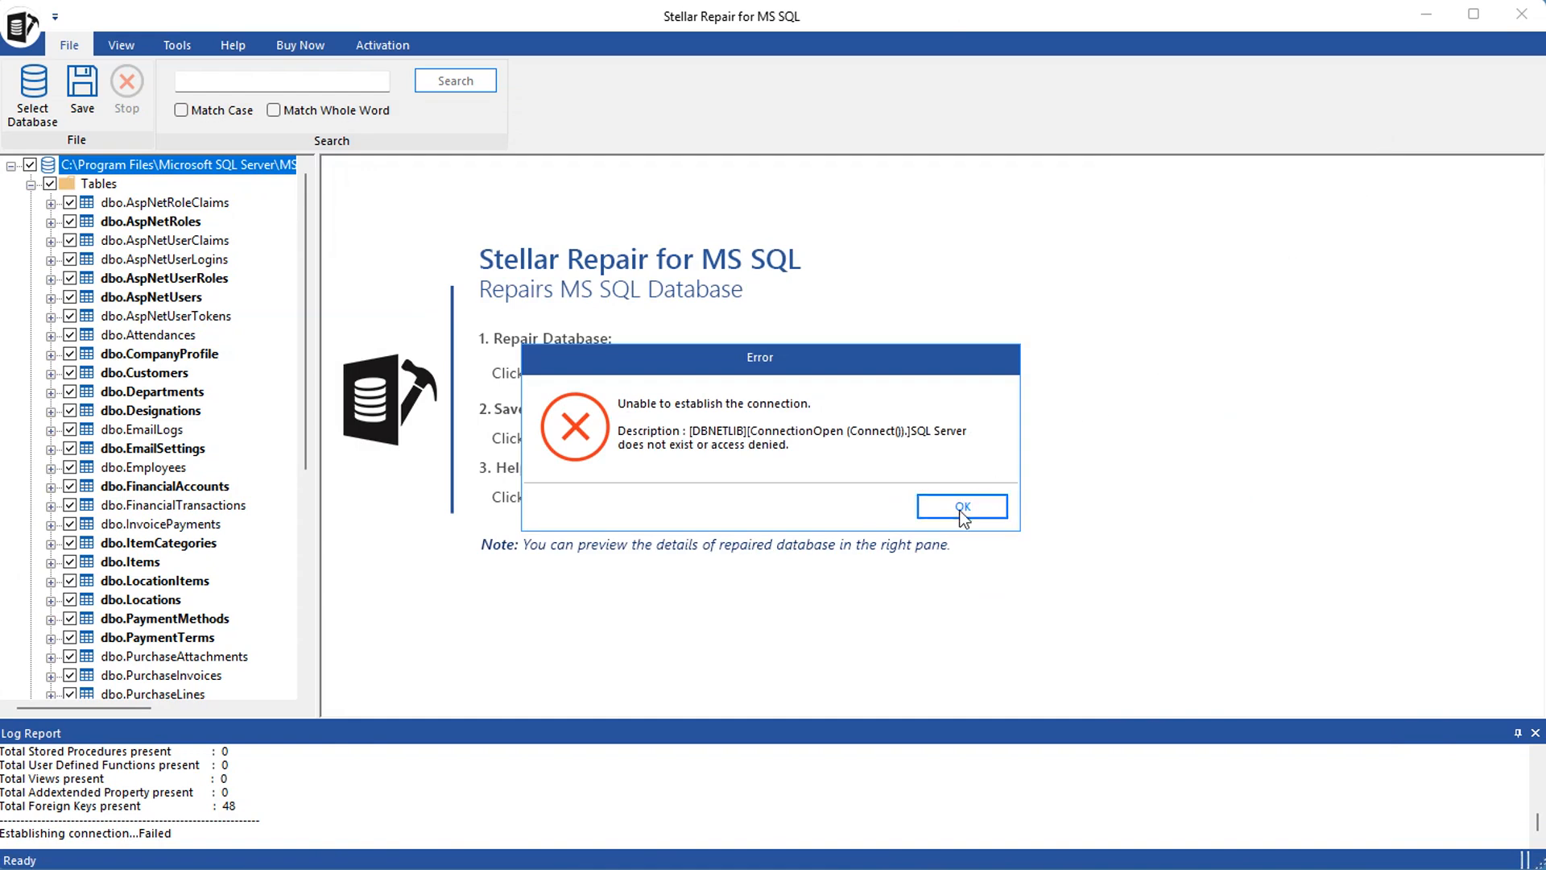
Dismiss the connection error and save the repaired data as a new database on .\sqlexpress with Windows Authentication and Fast Saving
click(963, 507)
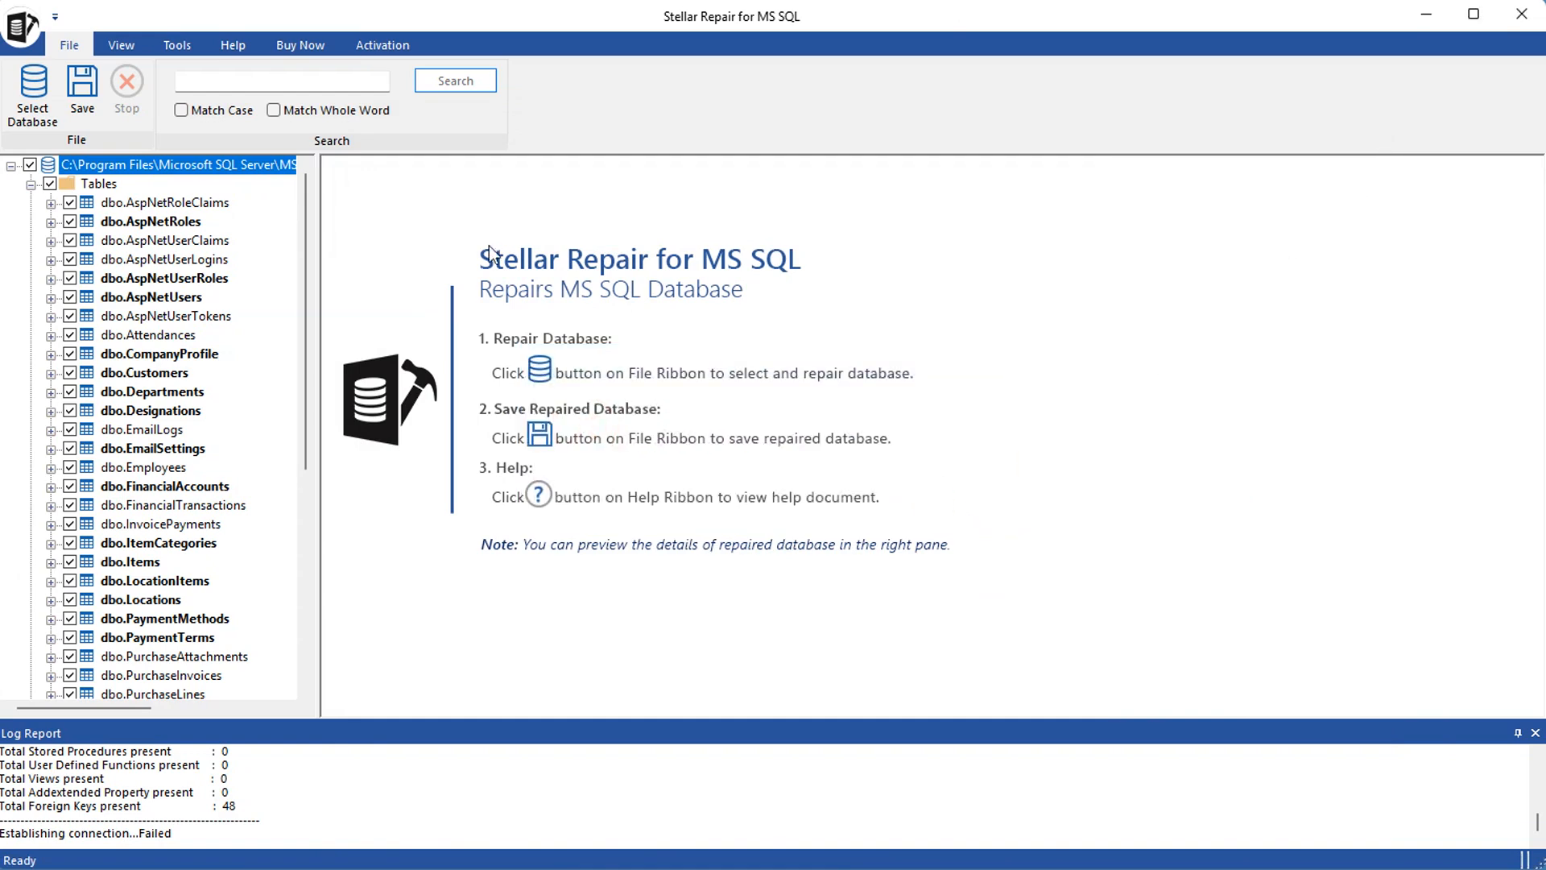
click(81, 85)
click(969, 562)
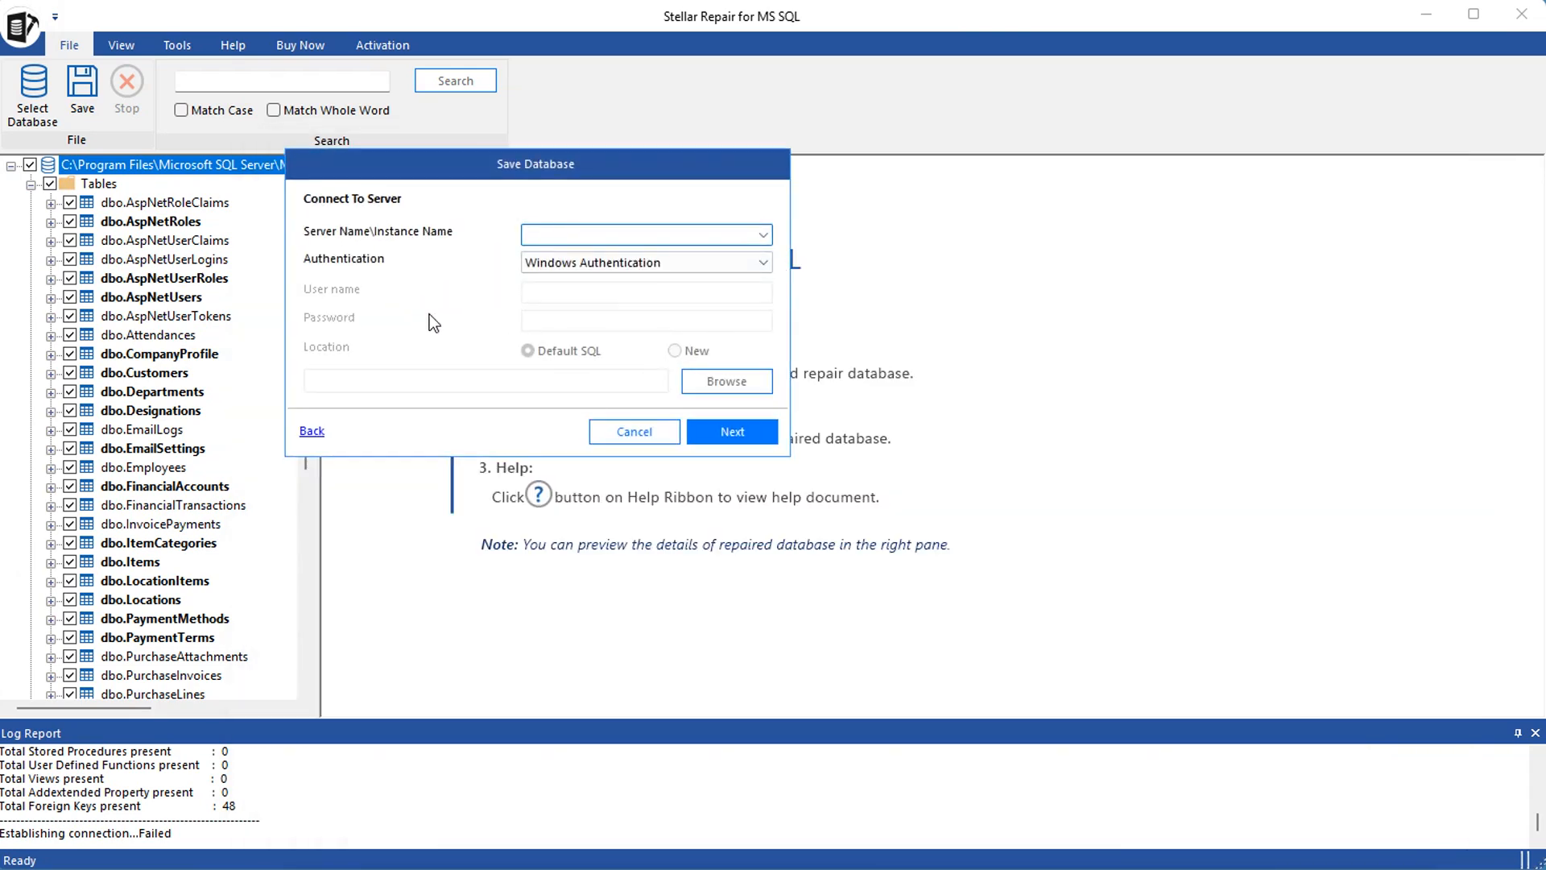
text(.\sqlexpress)
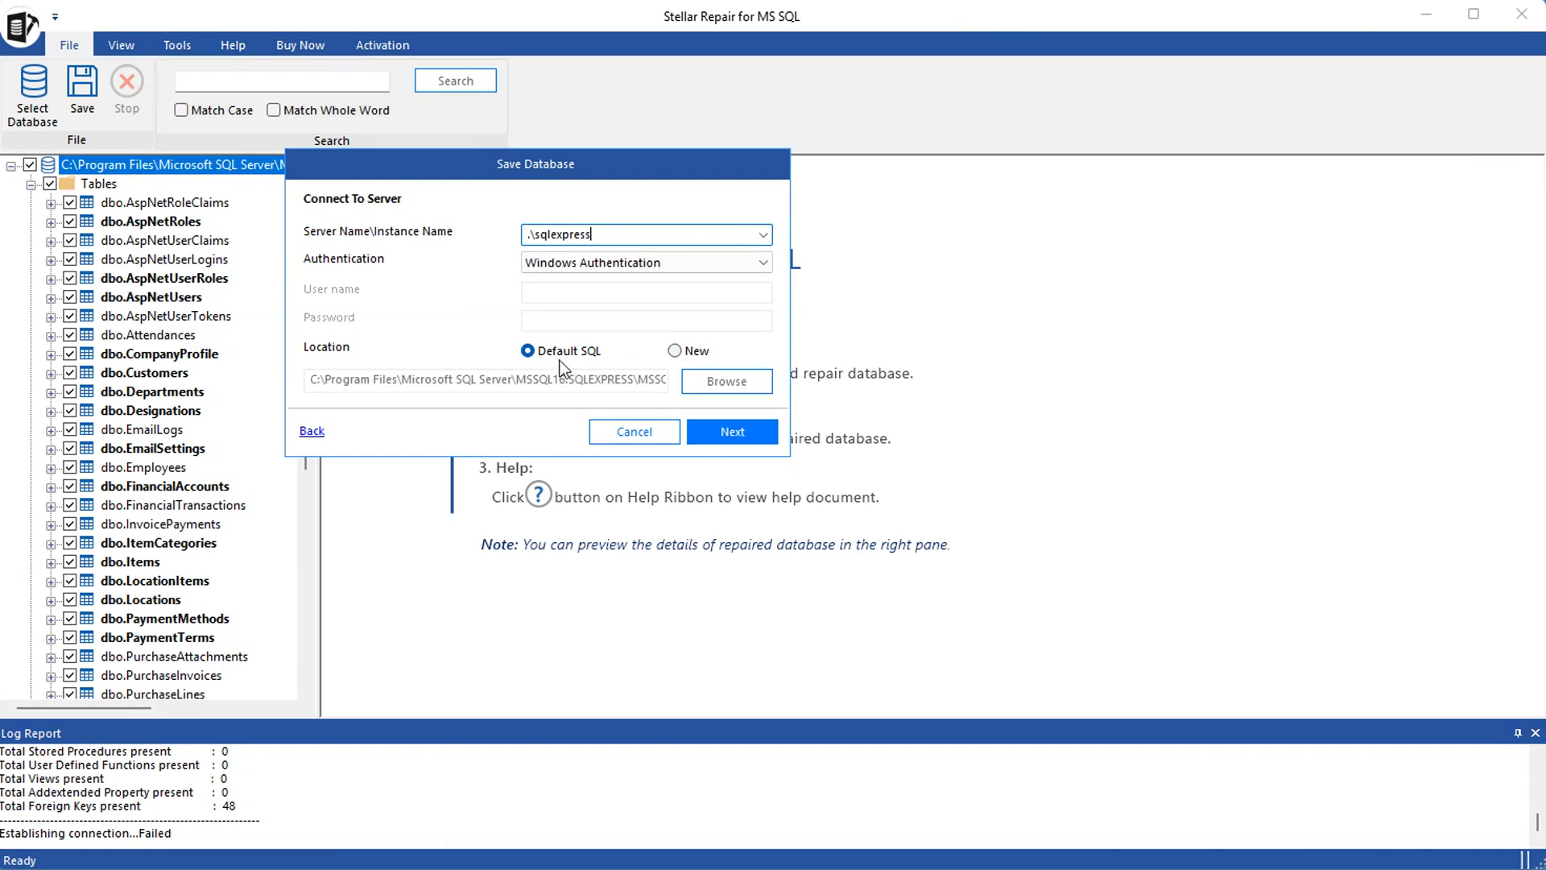
click(734, 432)
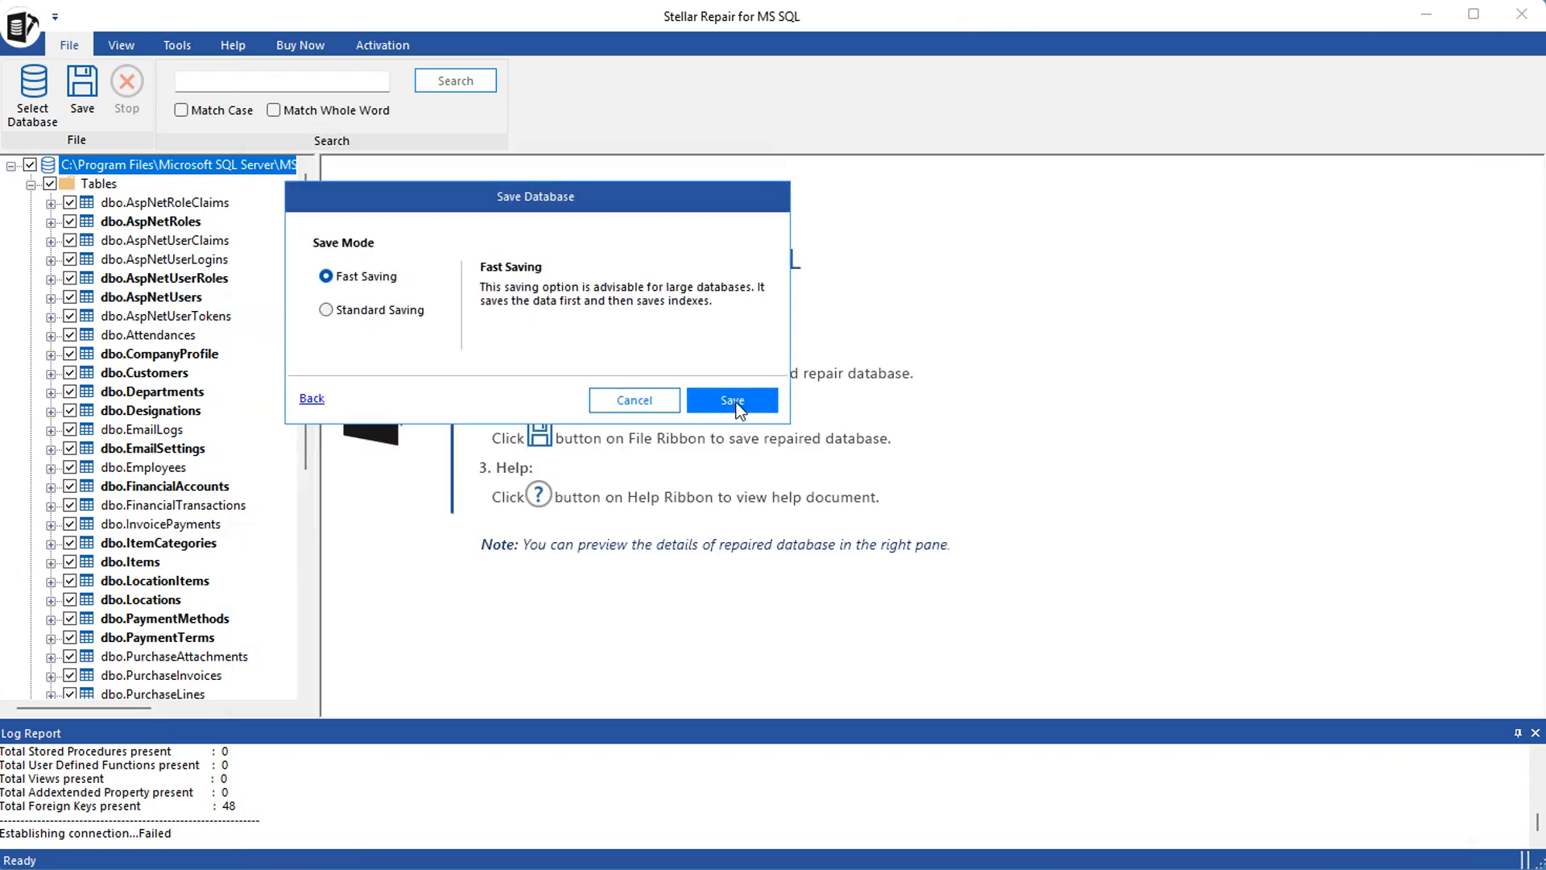
click(737, 406)
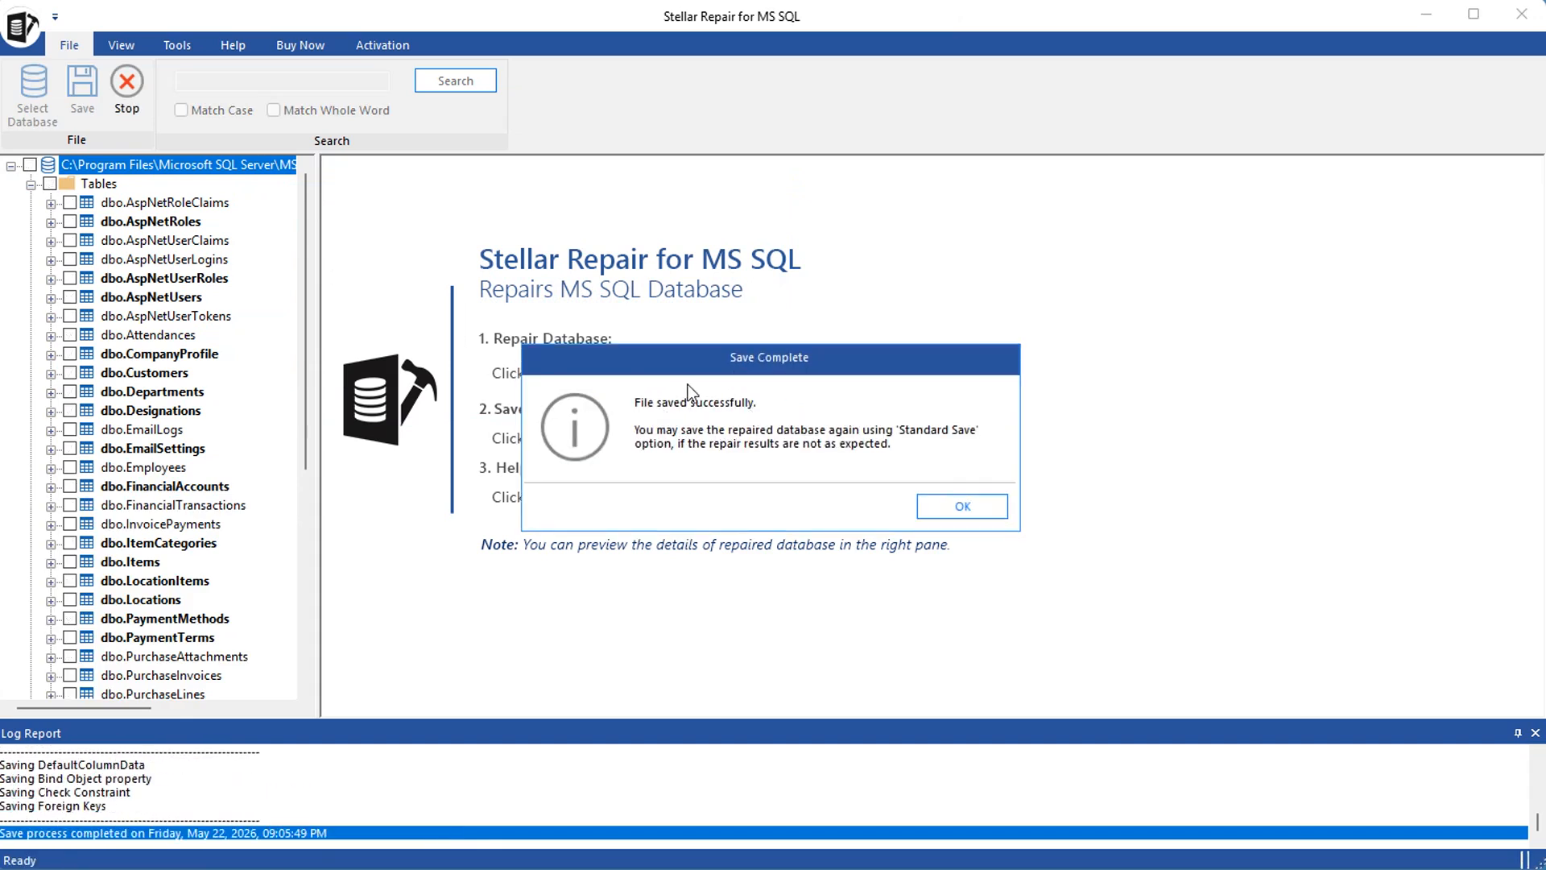
click(960, 507)
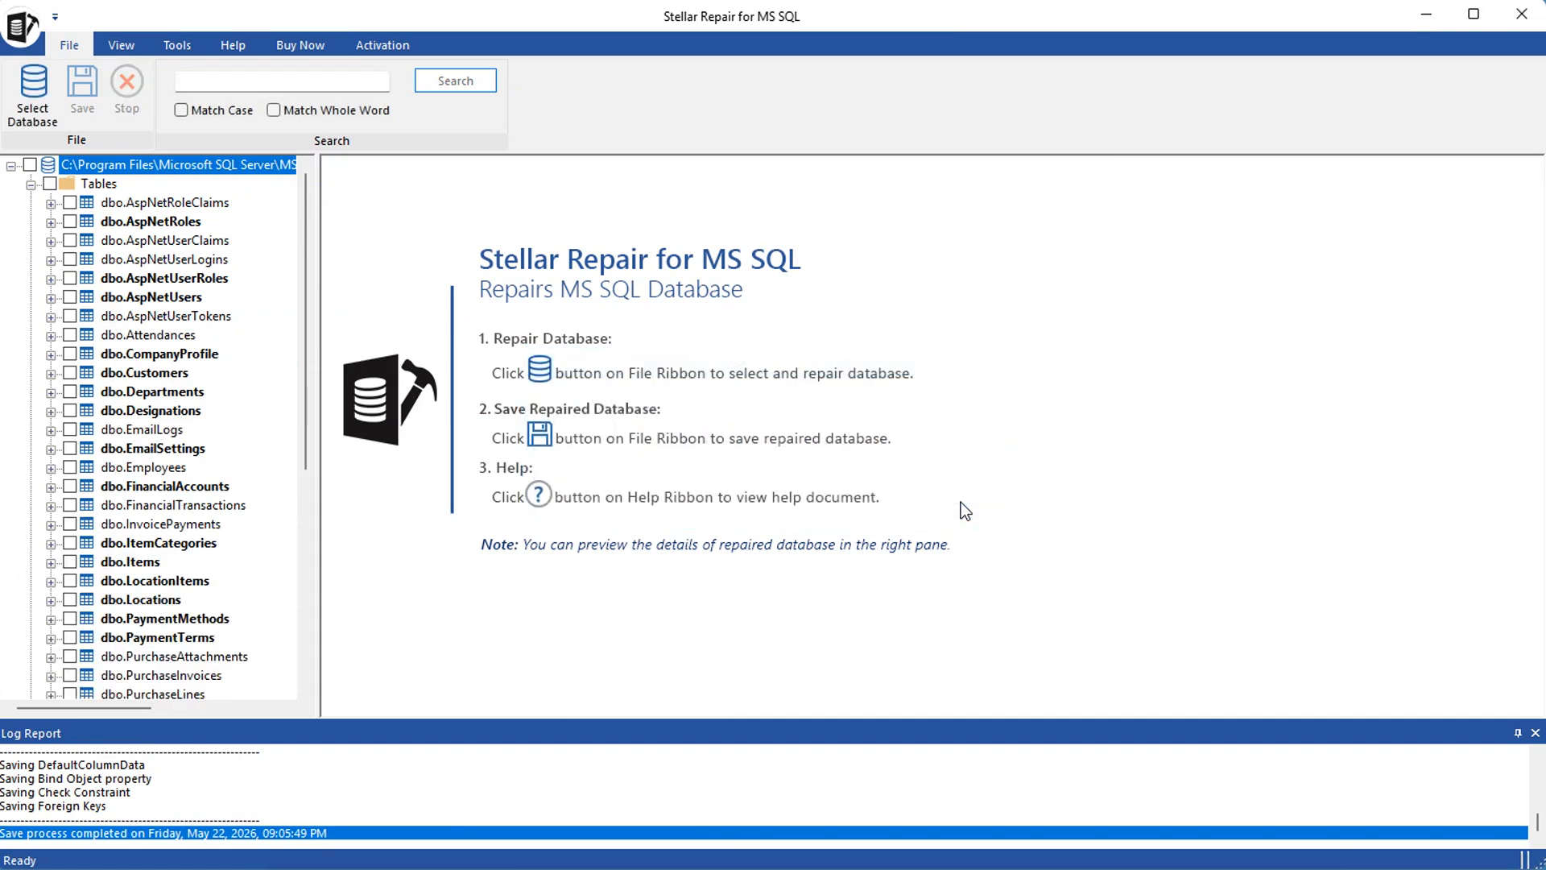
Switch to SQL Server Management Studio, refresh the Databases folder and look through its list for the recovered copy of BestBillDB
click(1428, 14)
mouse_move(1087, 850)
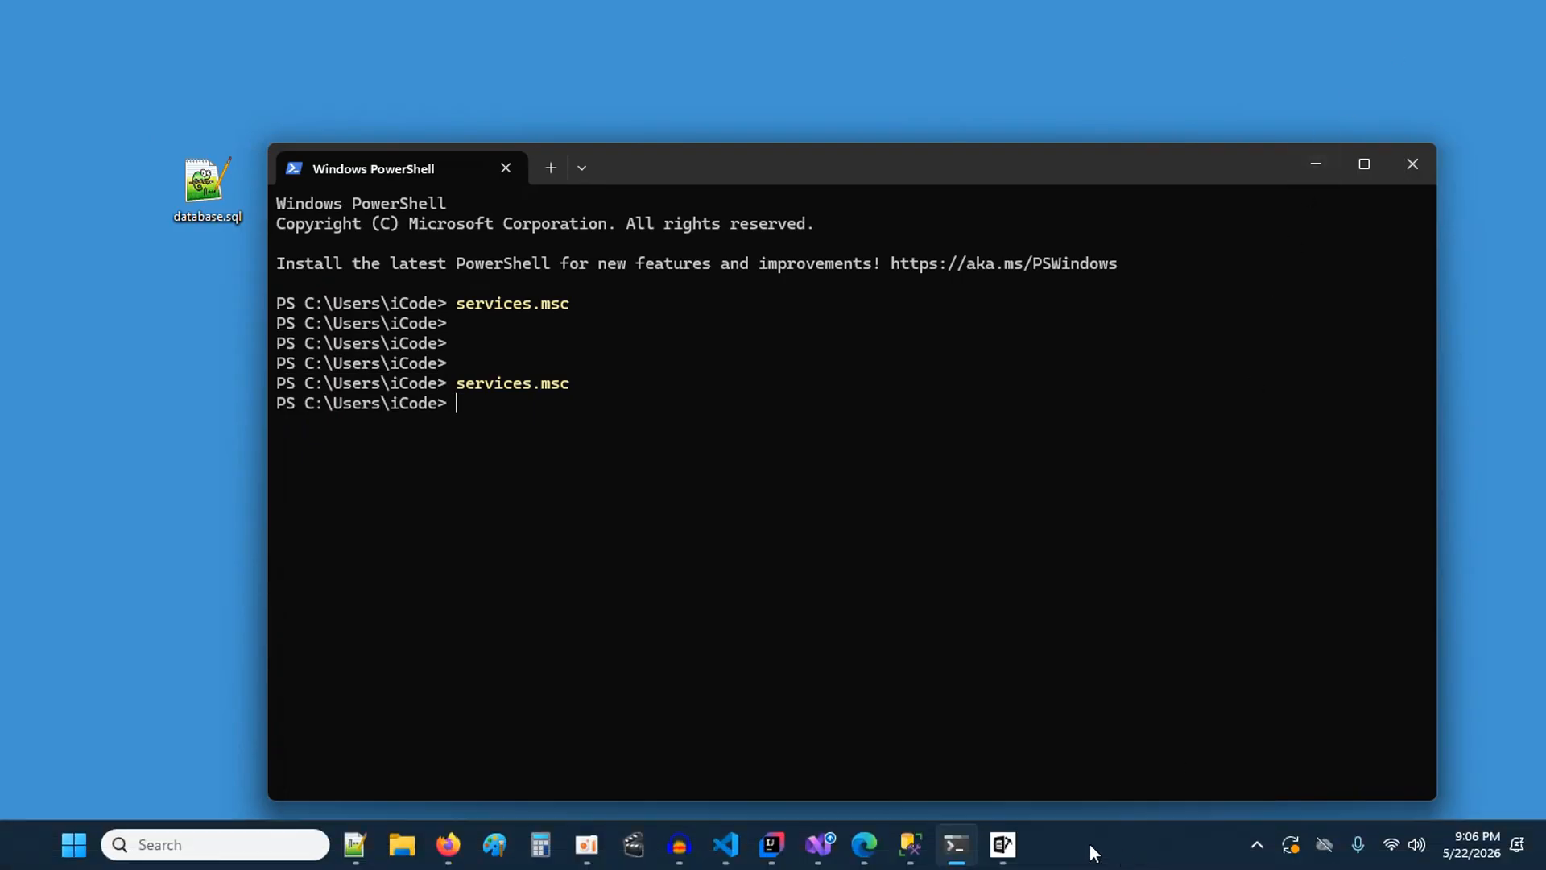
click(918, 847)
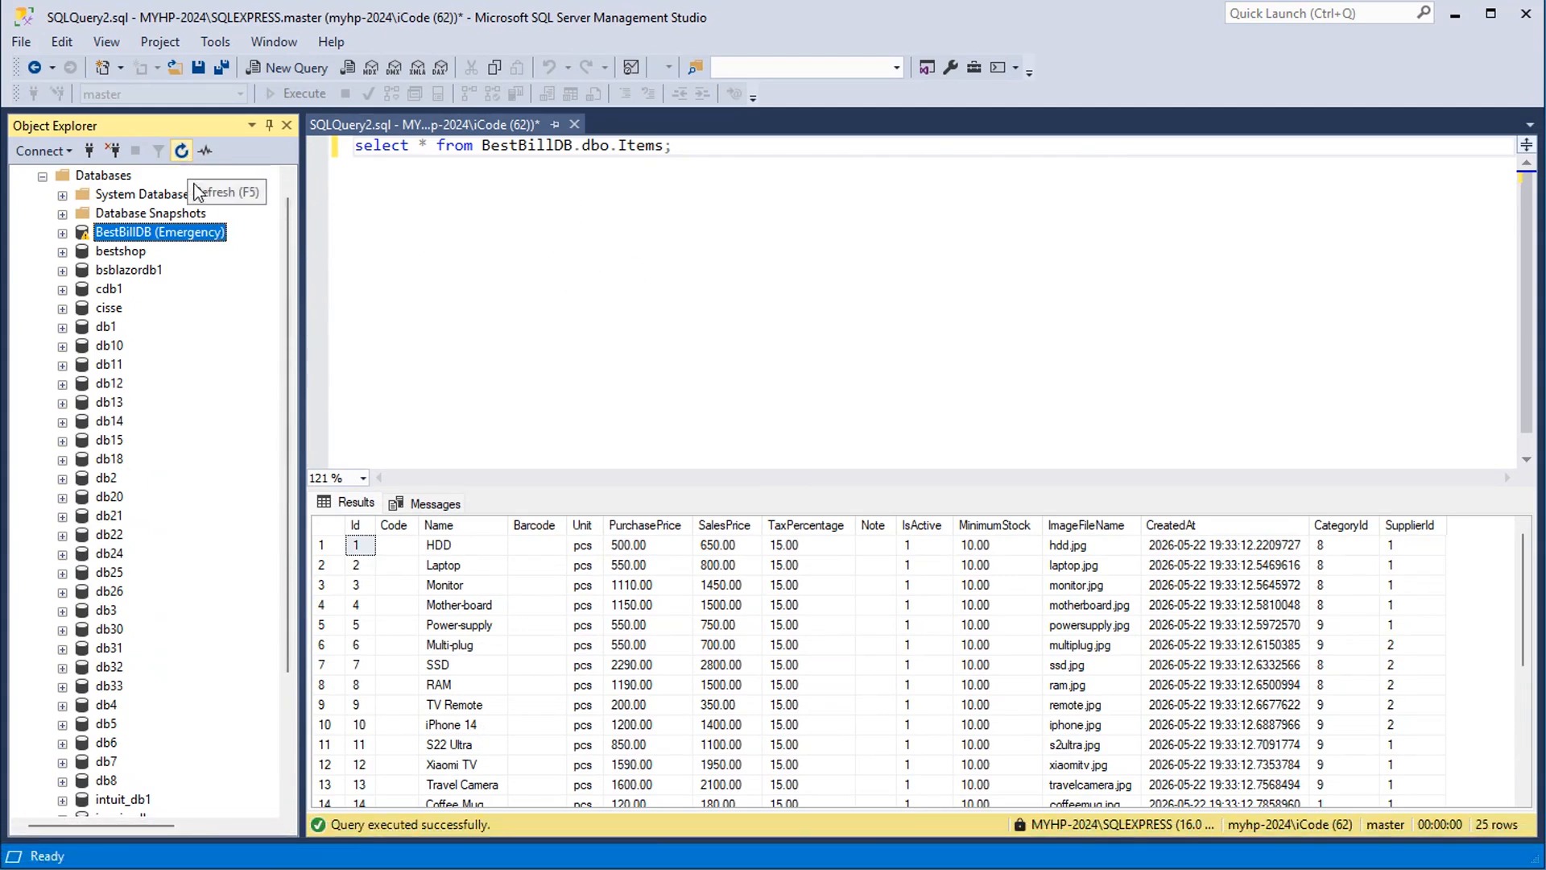
click(108, 177)
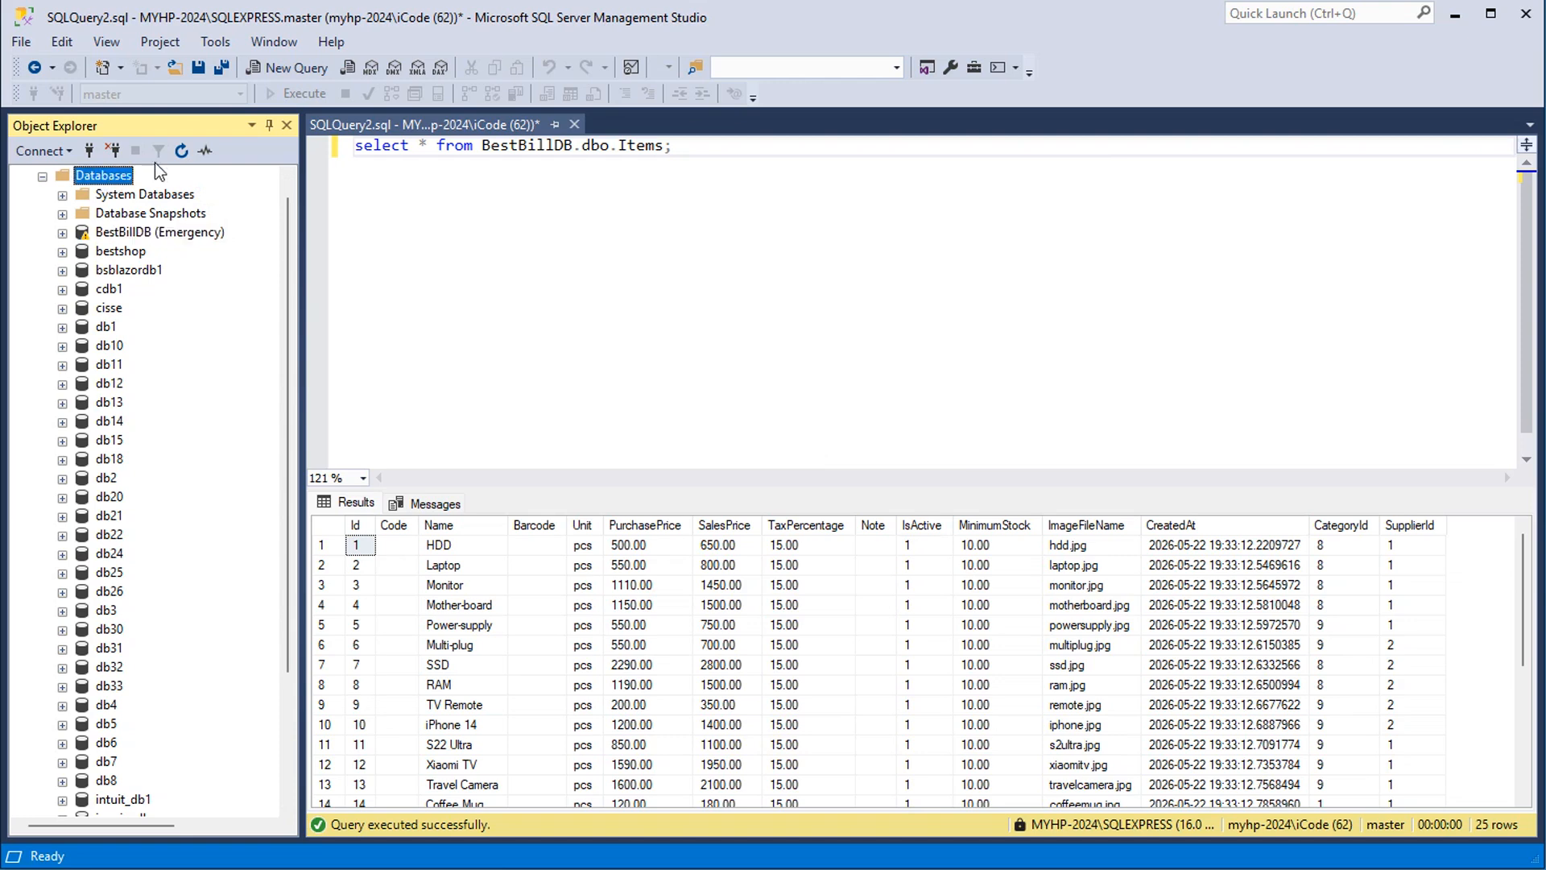
click(178, 149)
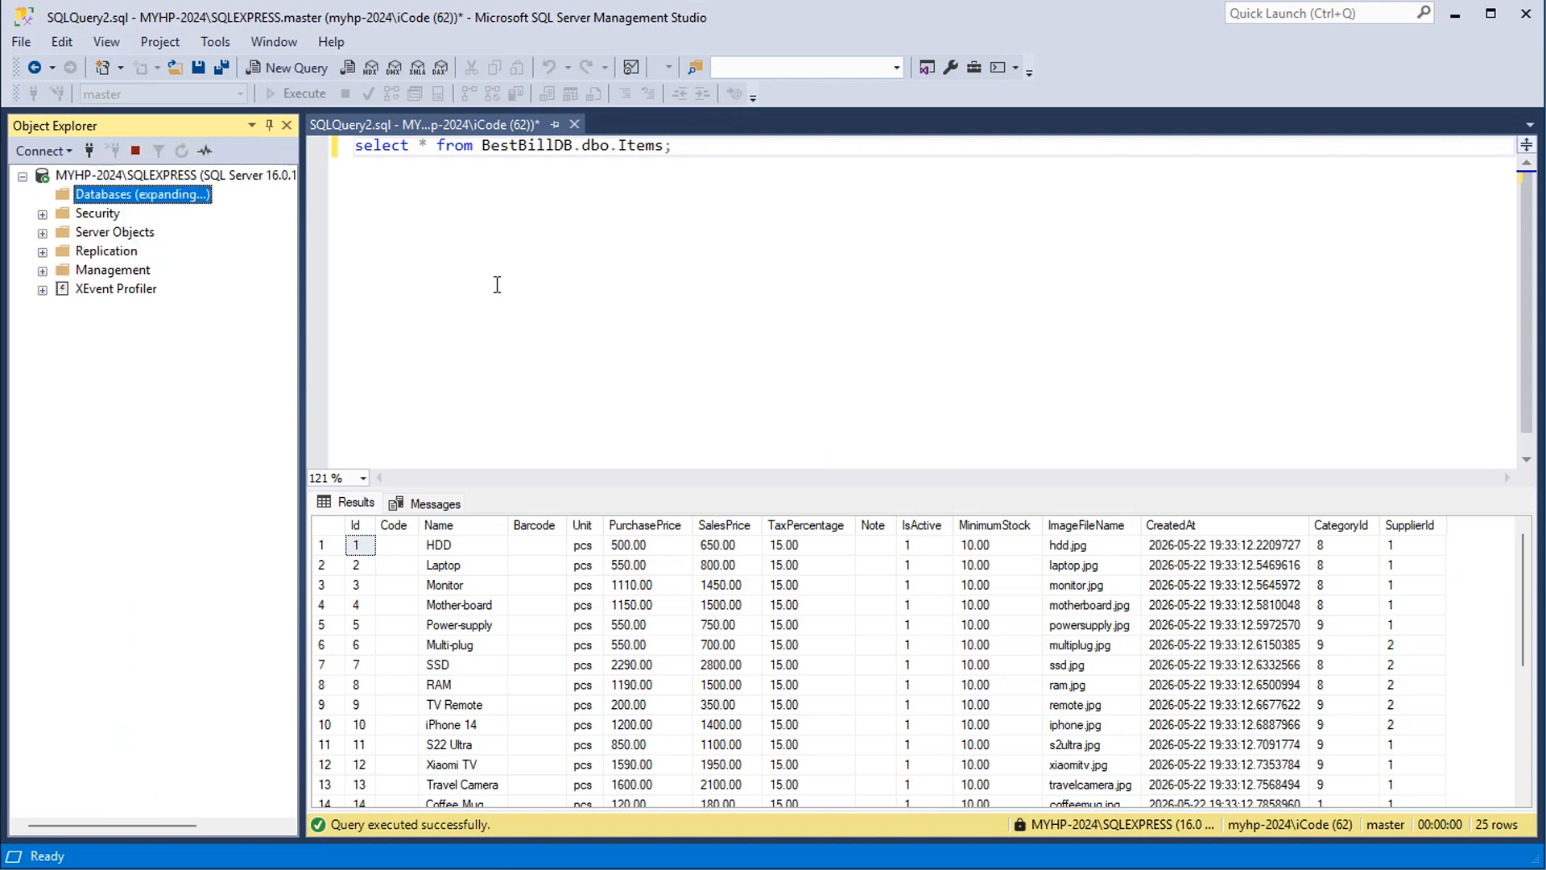
scroll(179, 393, down, 3)
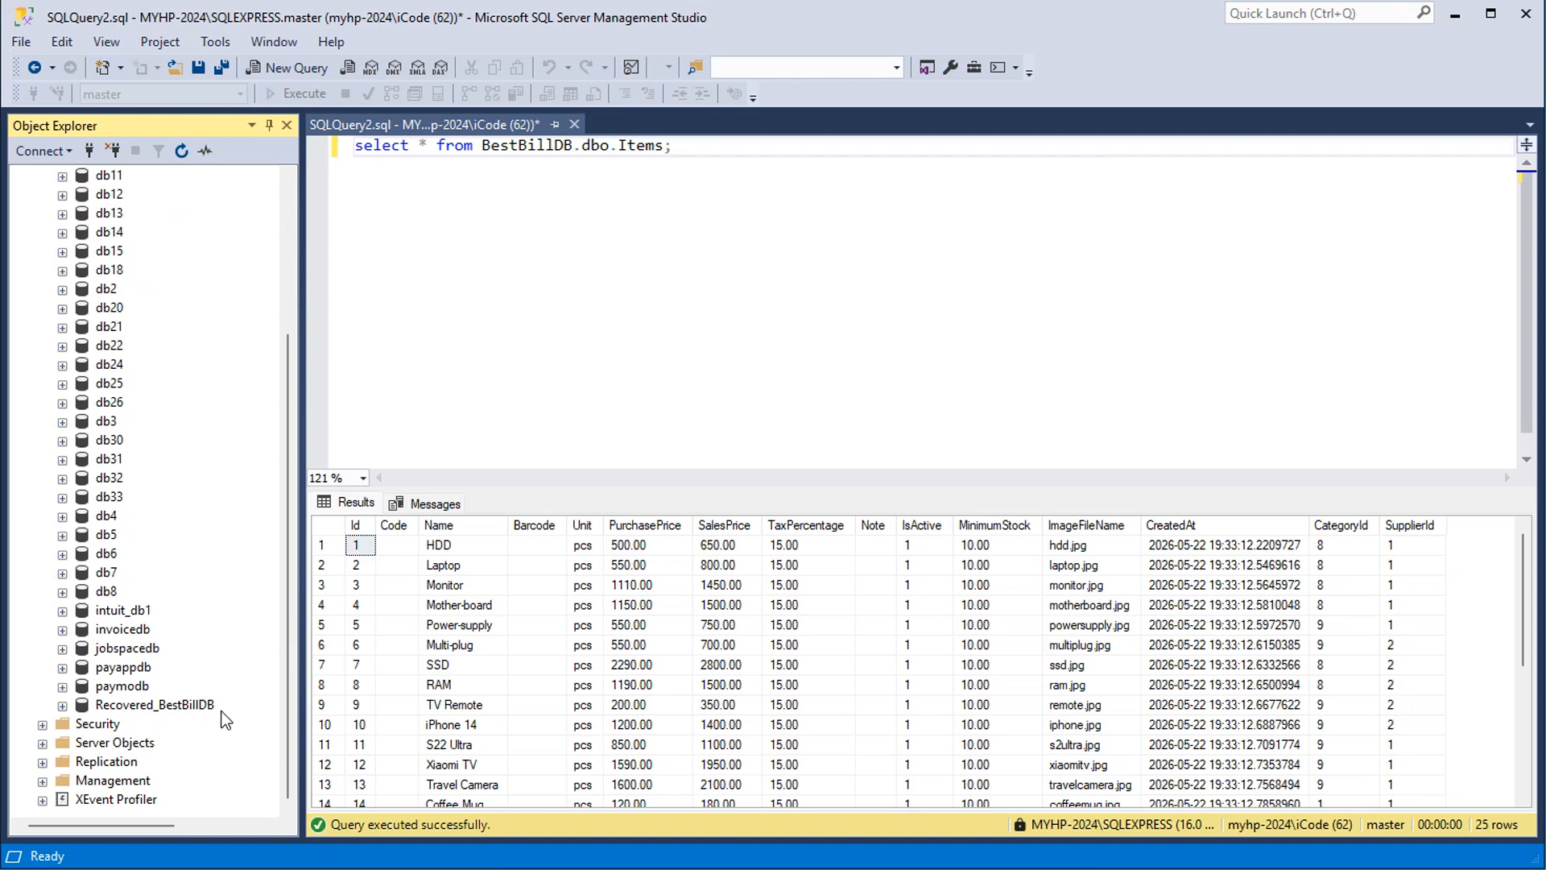
scroll(213, 447, up, 3)
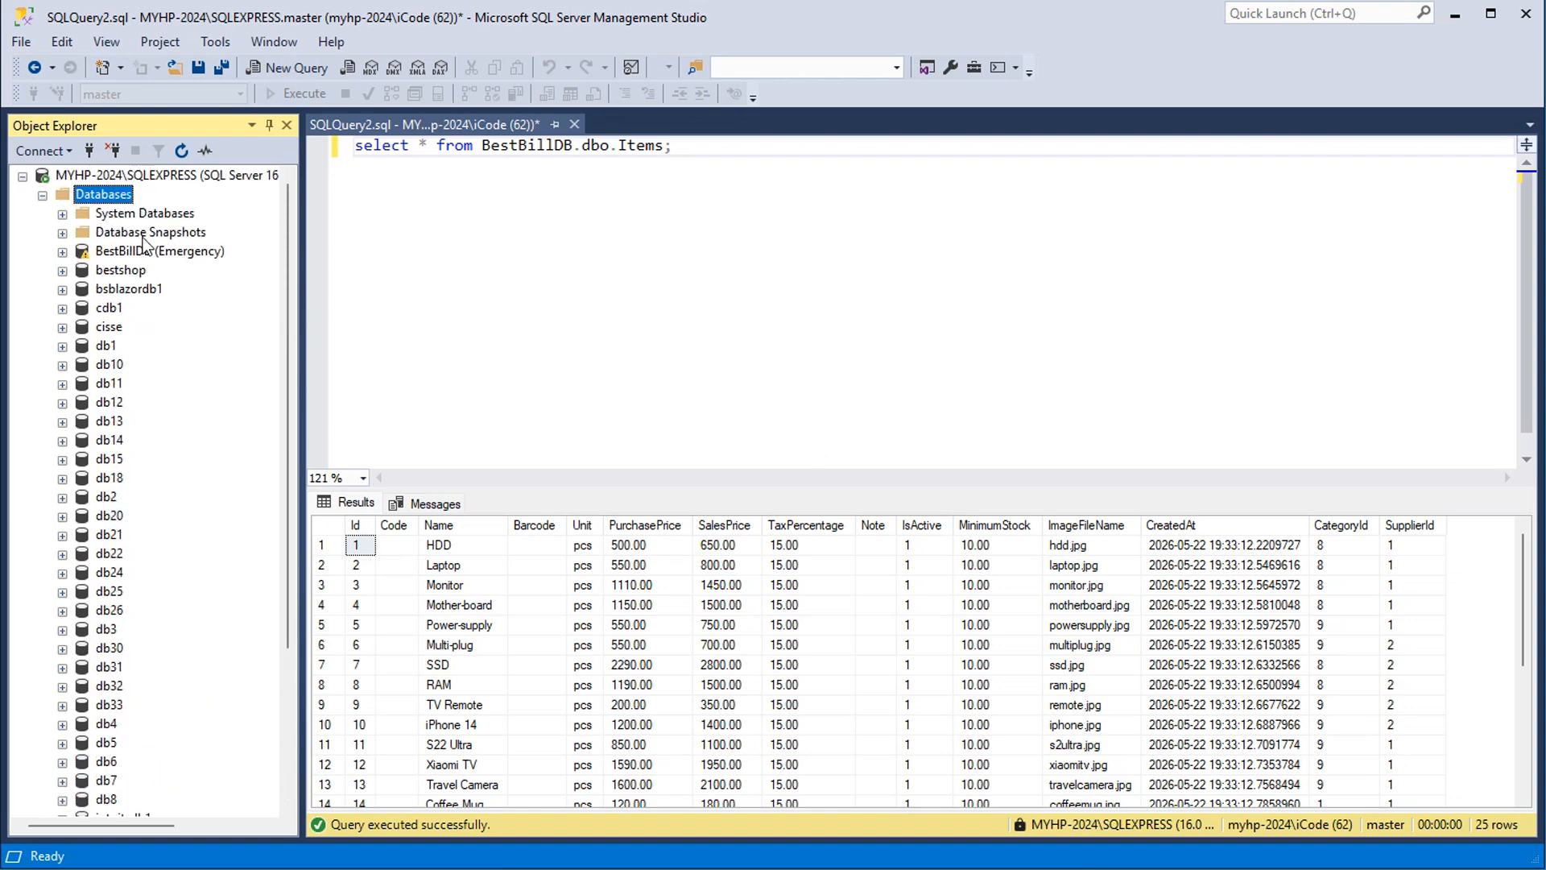
scroll(221, 435, down, 2)
scroll(220, 434, down, 2)
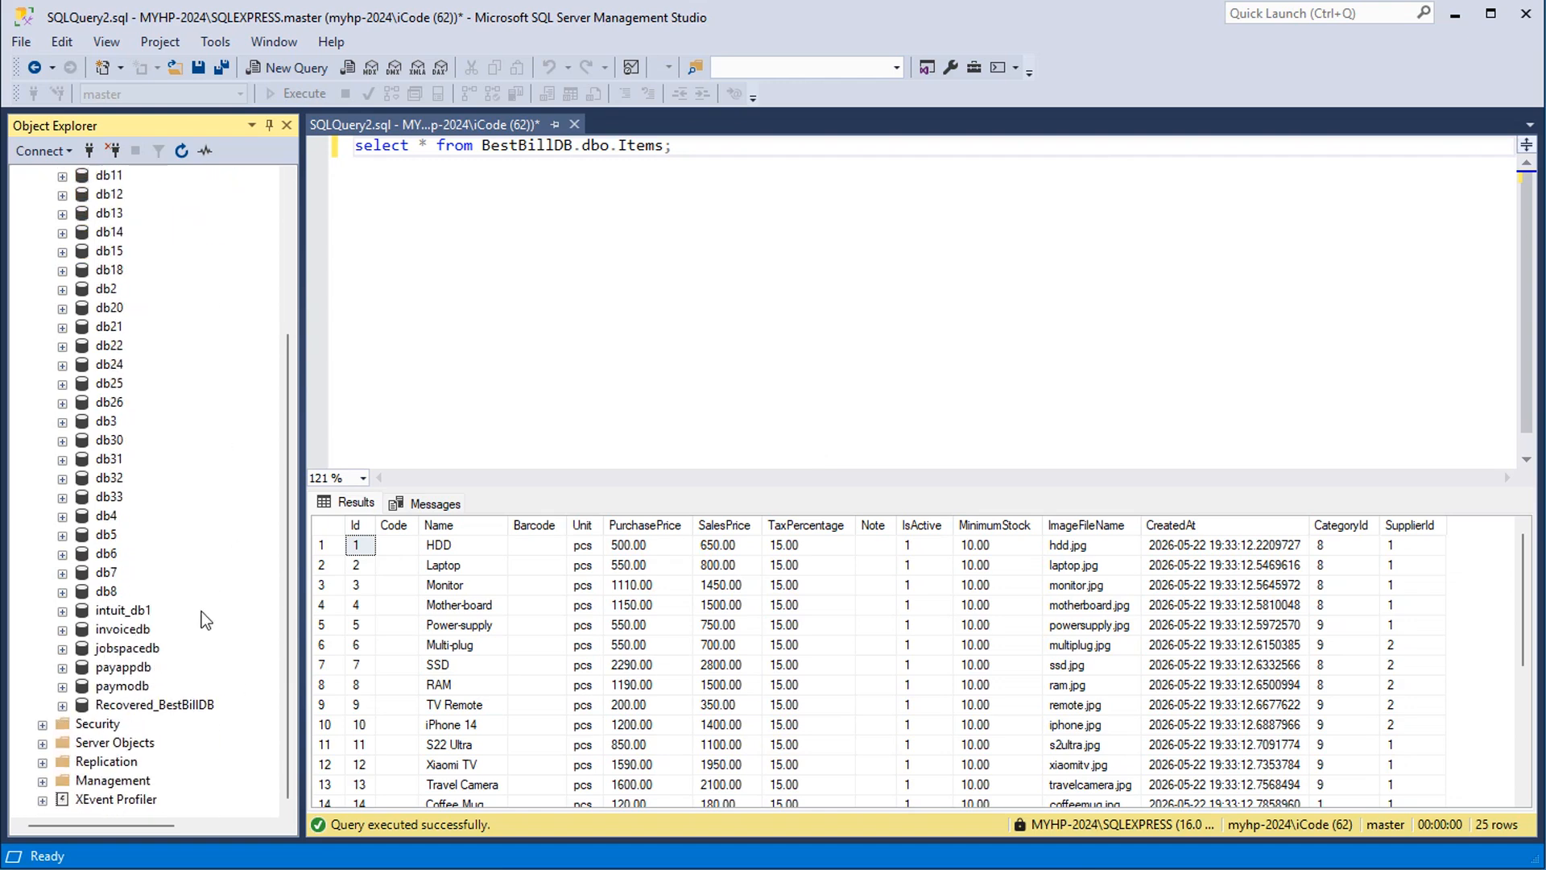
scroll(206, 404, up, 4)
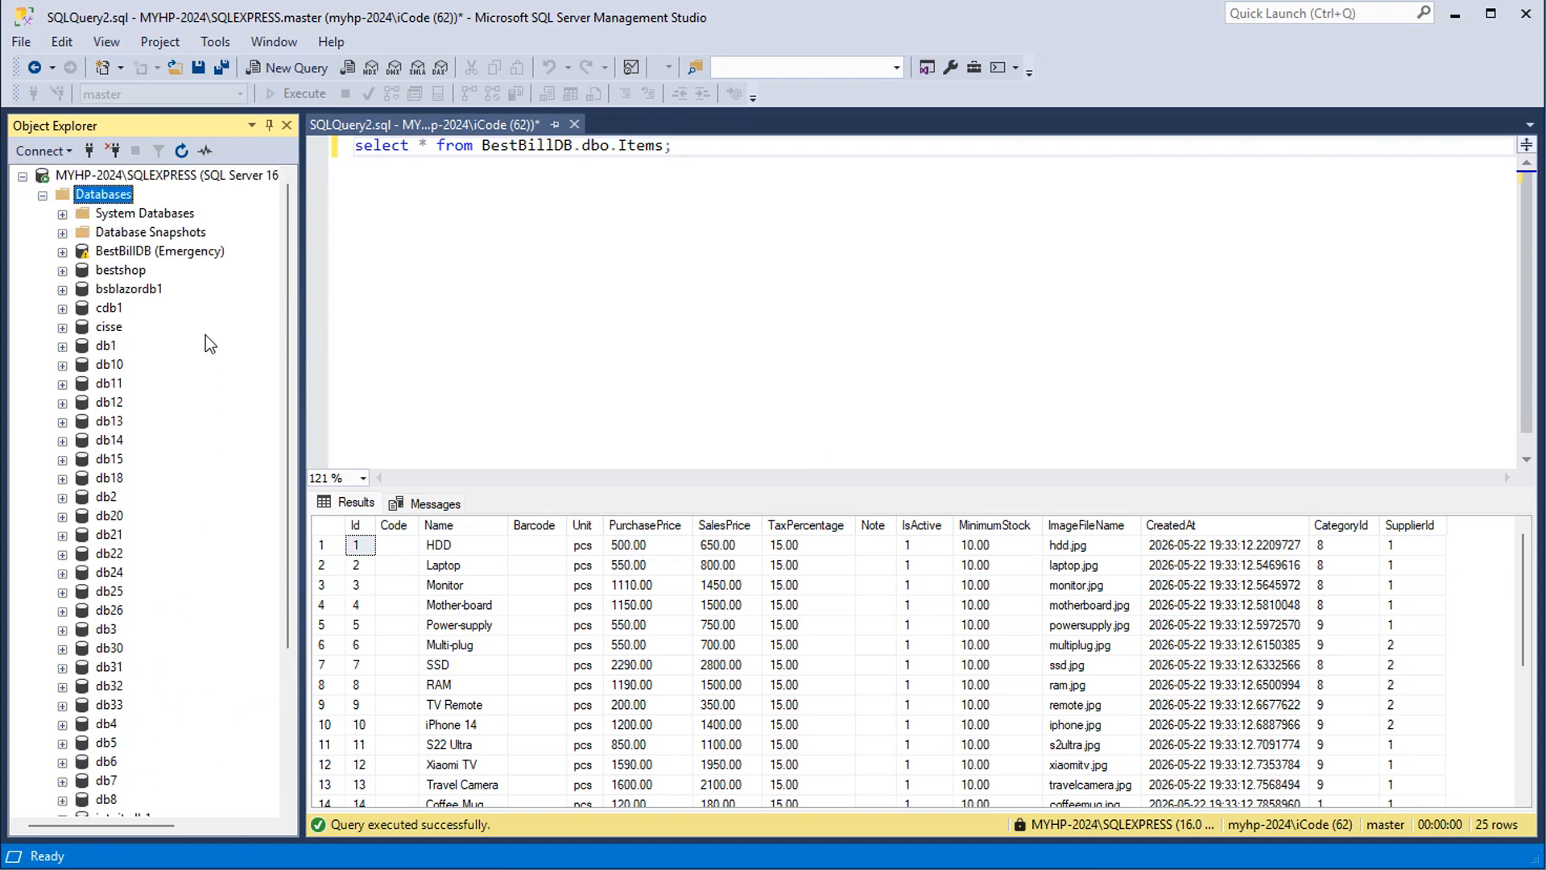
Delete the BestBillDB (Emergency) database, closing existing connections and deleting its backup and restore history
right_click(146, 256)
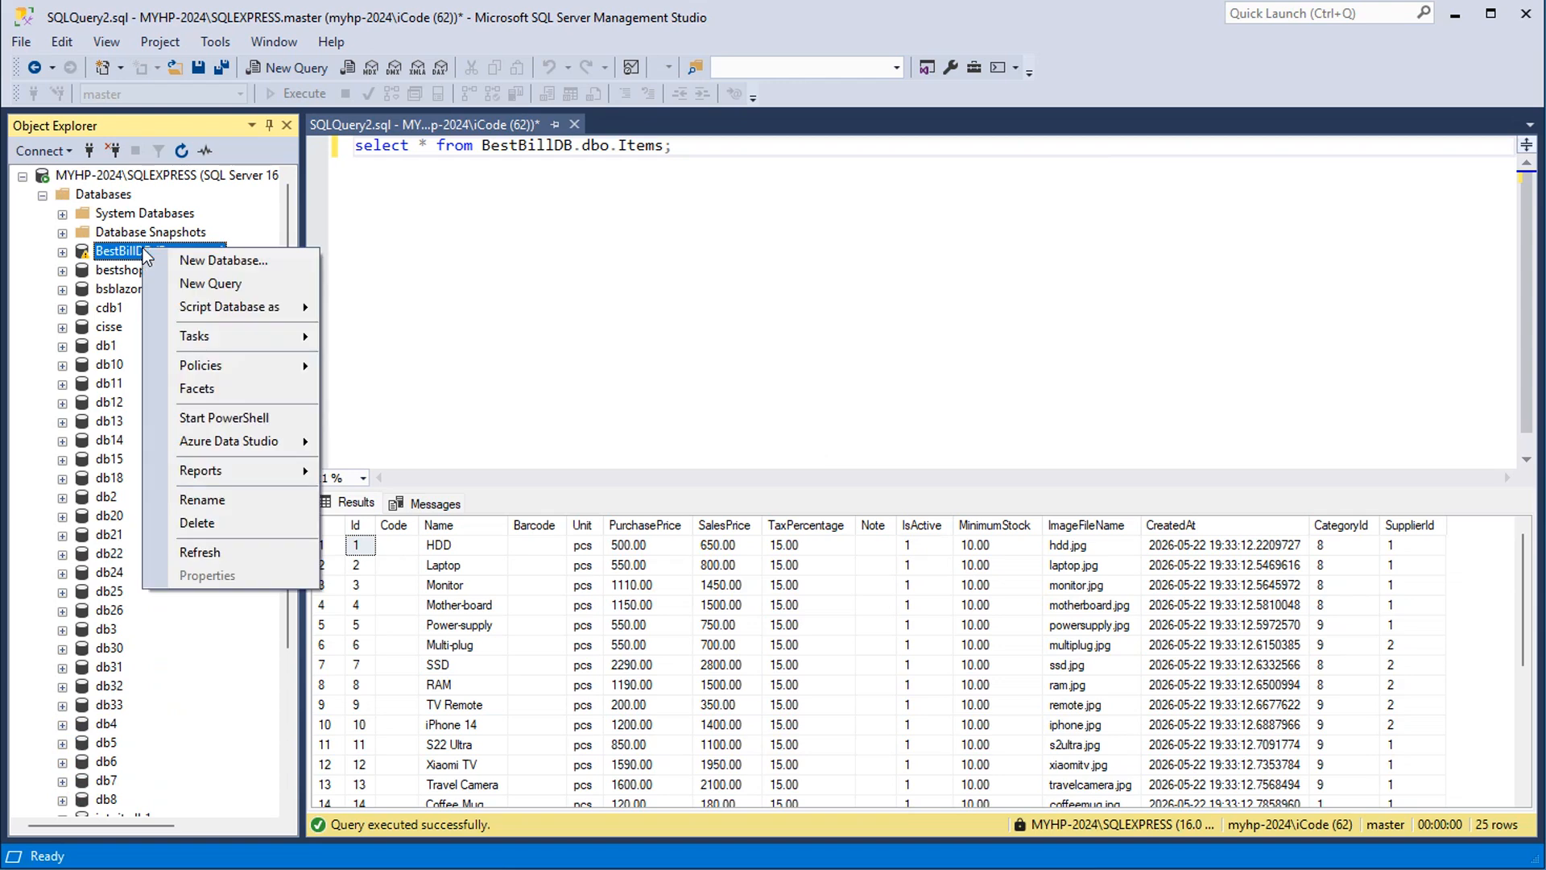
click(215, 521)
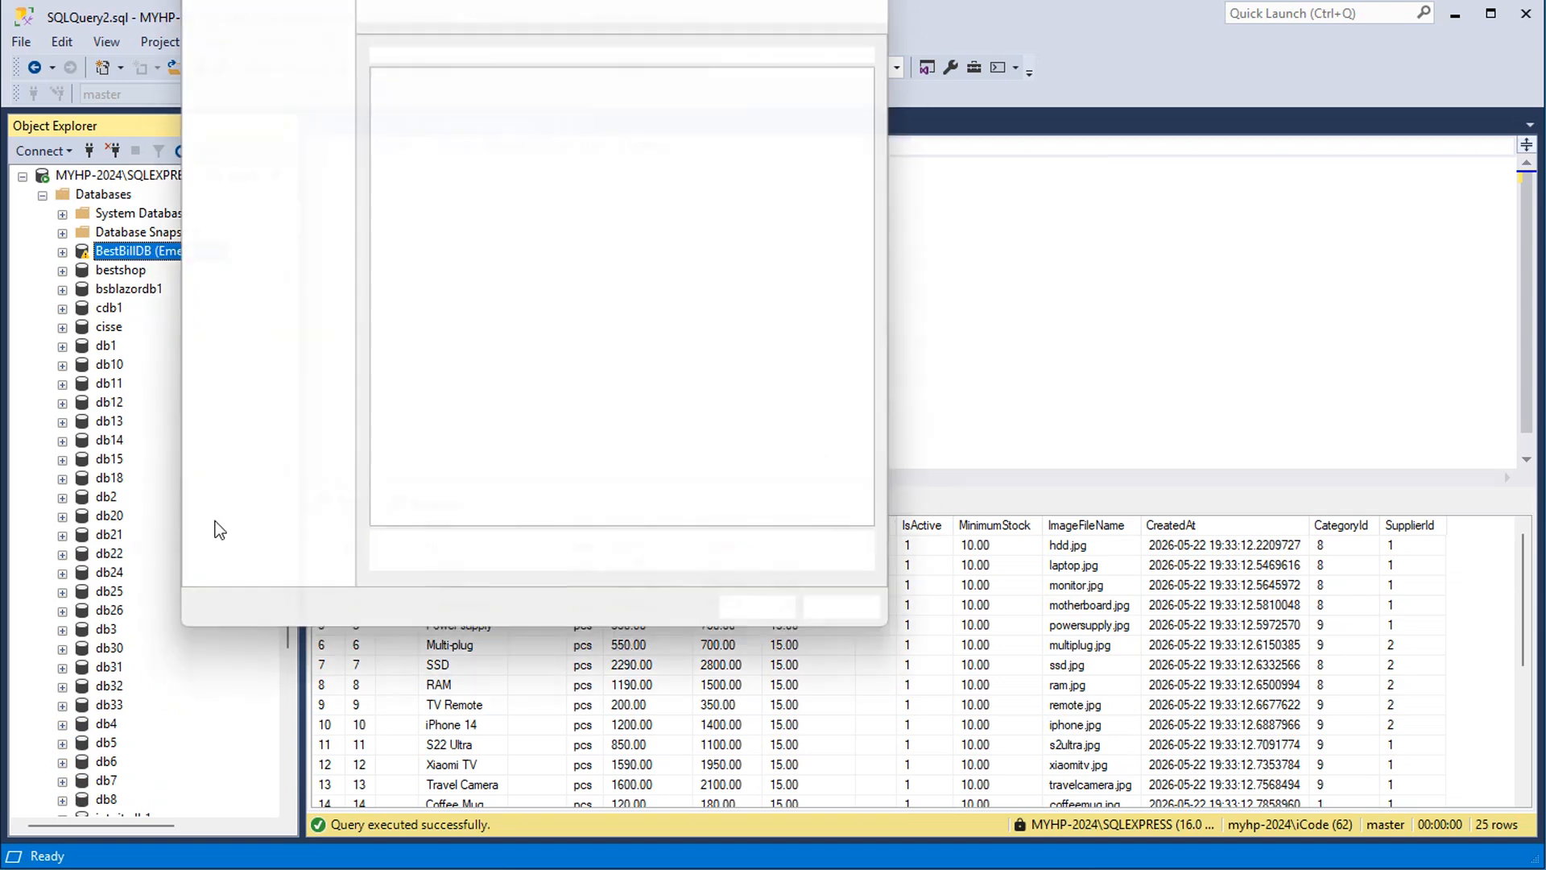
drag(695, 0, 738, 56)
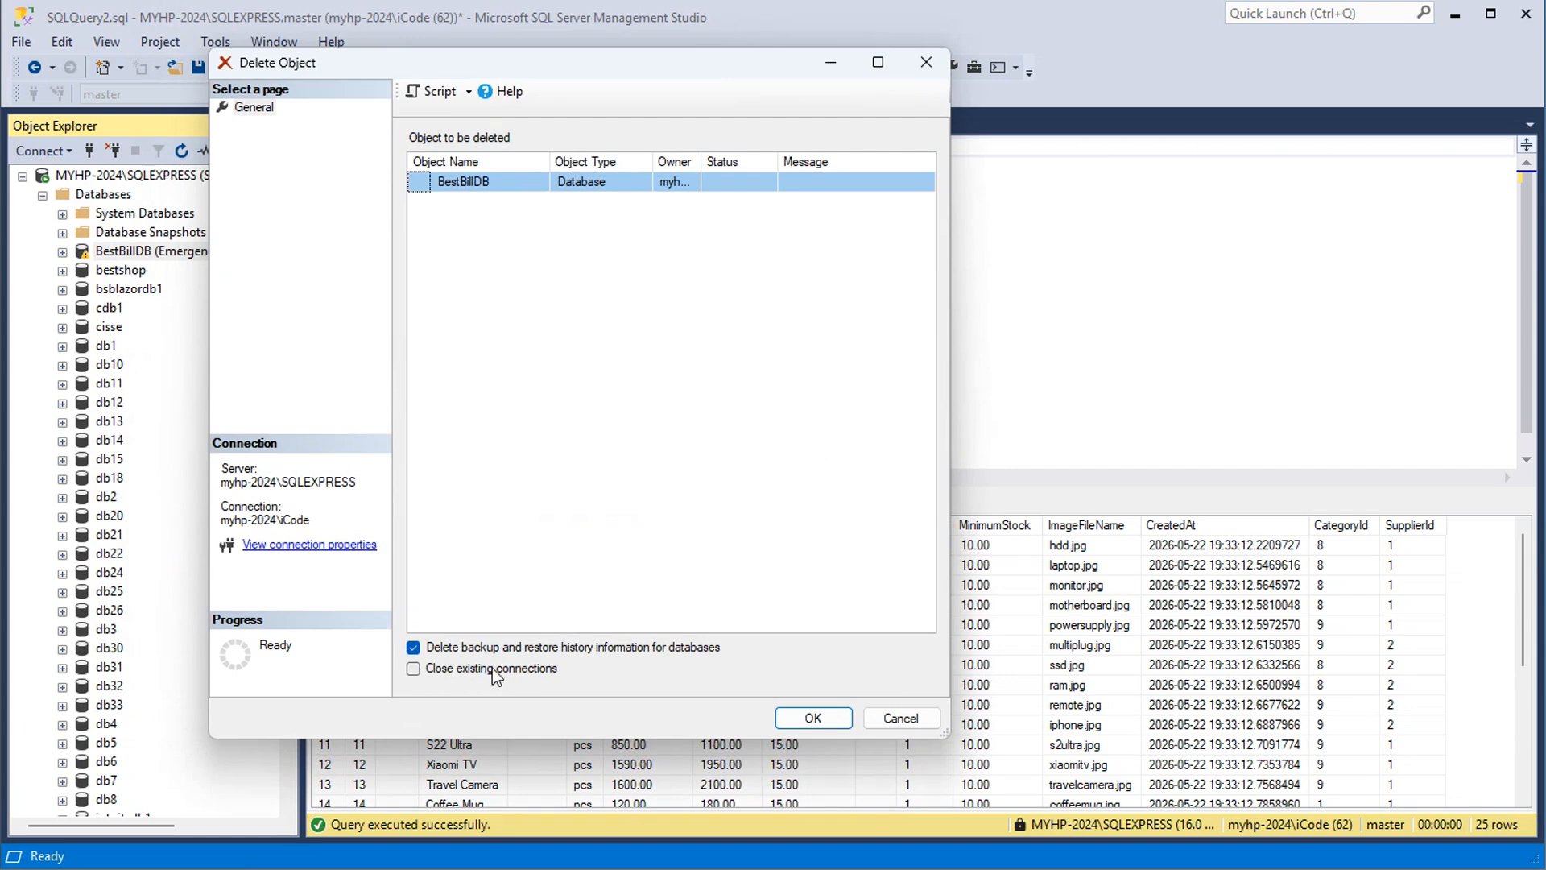
click(417, 669)
click(814, 718)
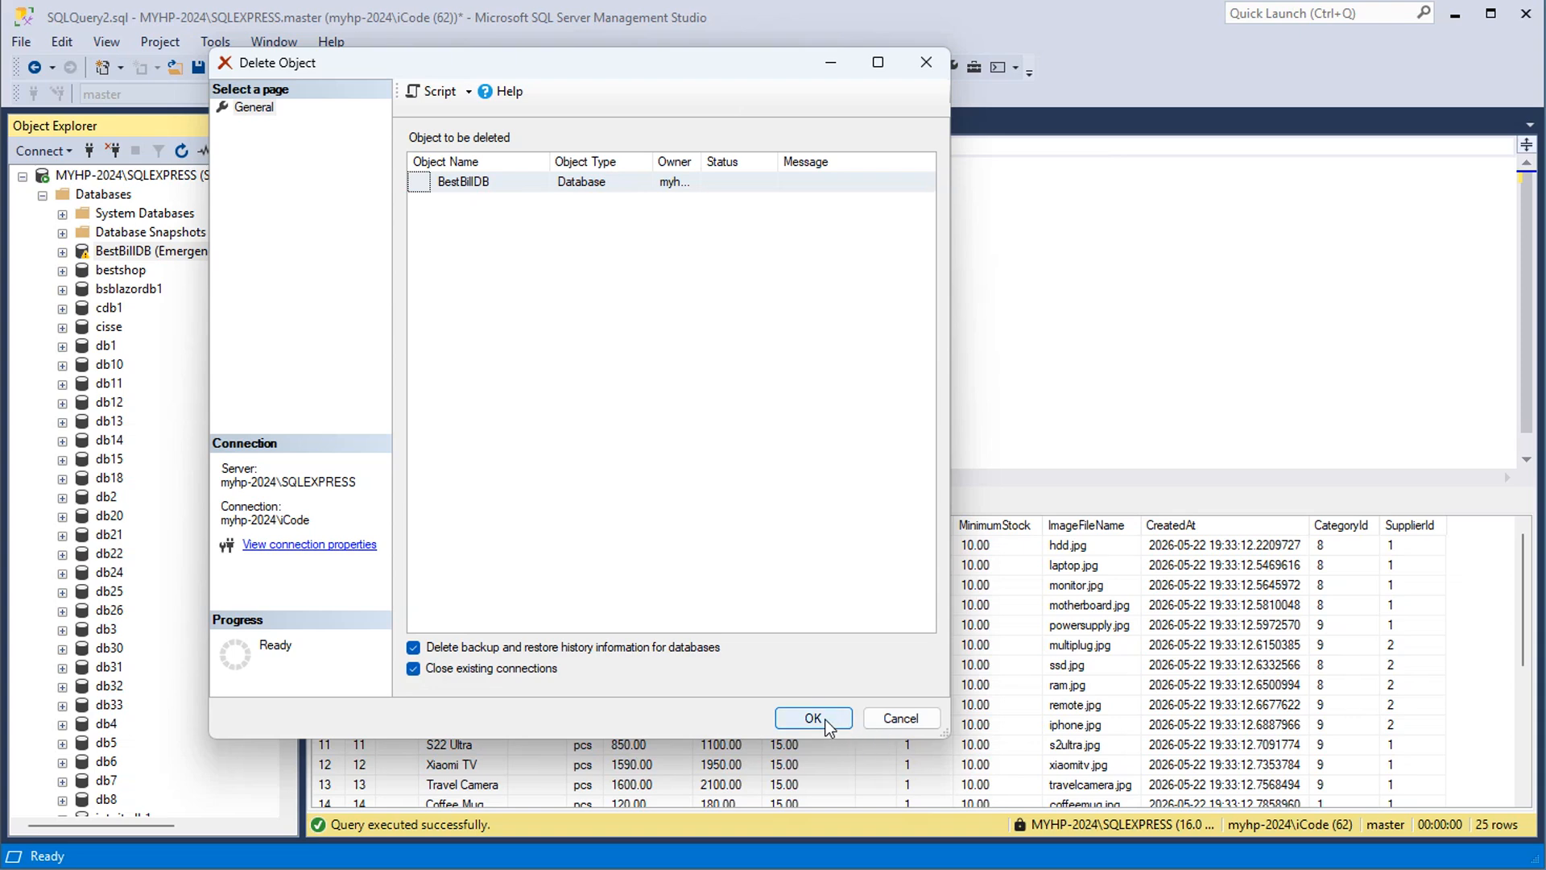
Replace the query with a script renaming Recovered_BestBillDB to BestBillDB through SINGLE_USER and back to MULTI_USER mode, and execute it
scroll(142, 365, down, 5)
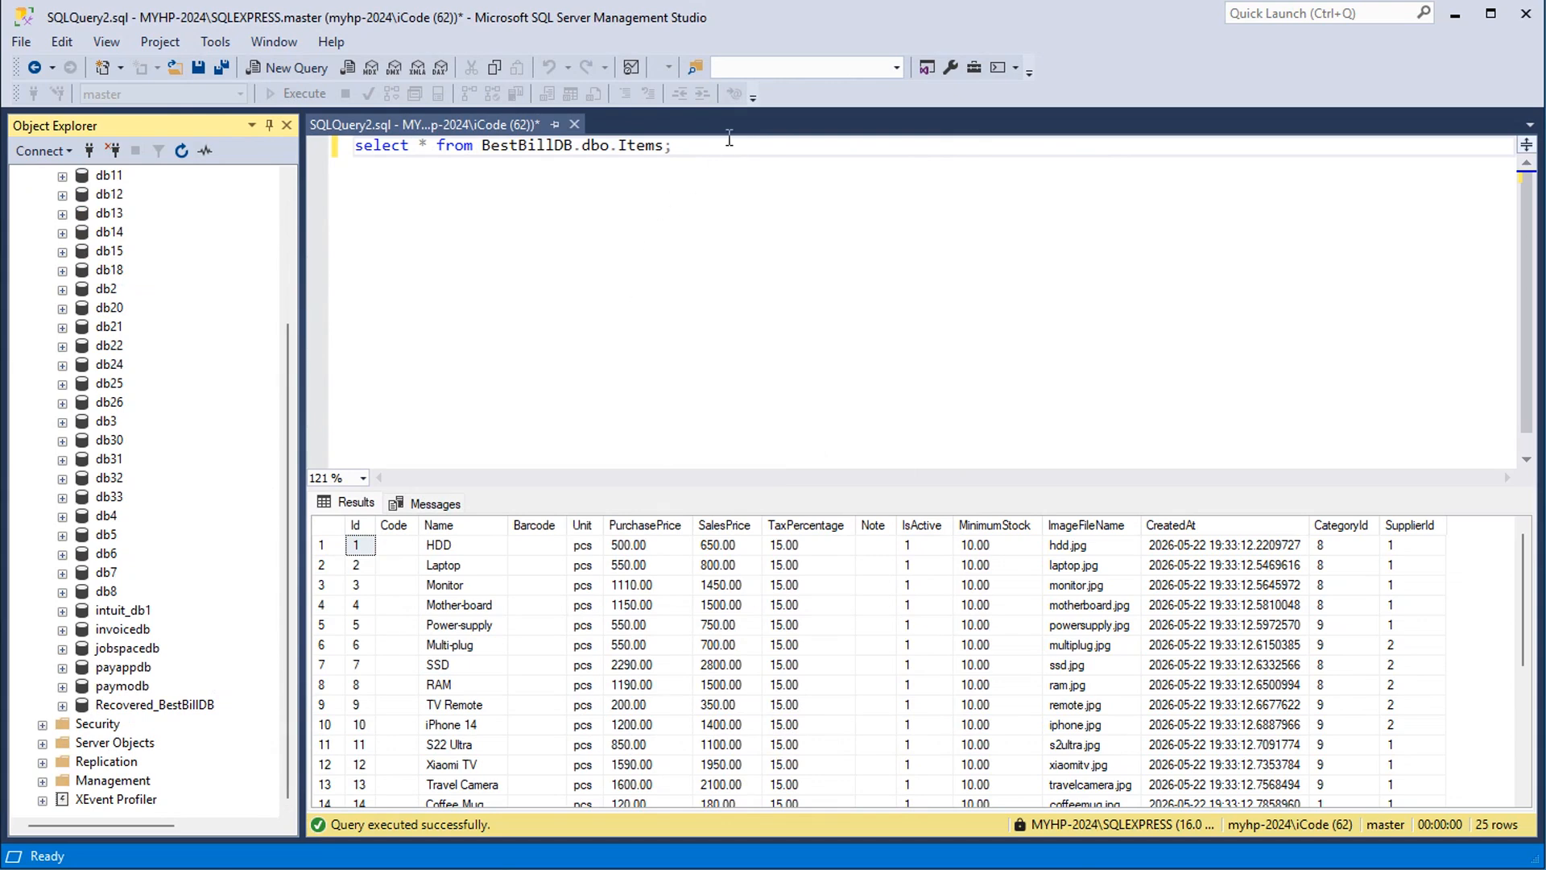
drag(722, 147, 335, 129)
key(ctrl+c)
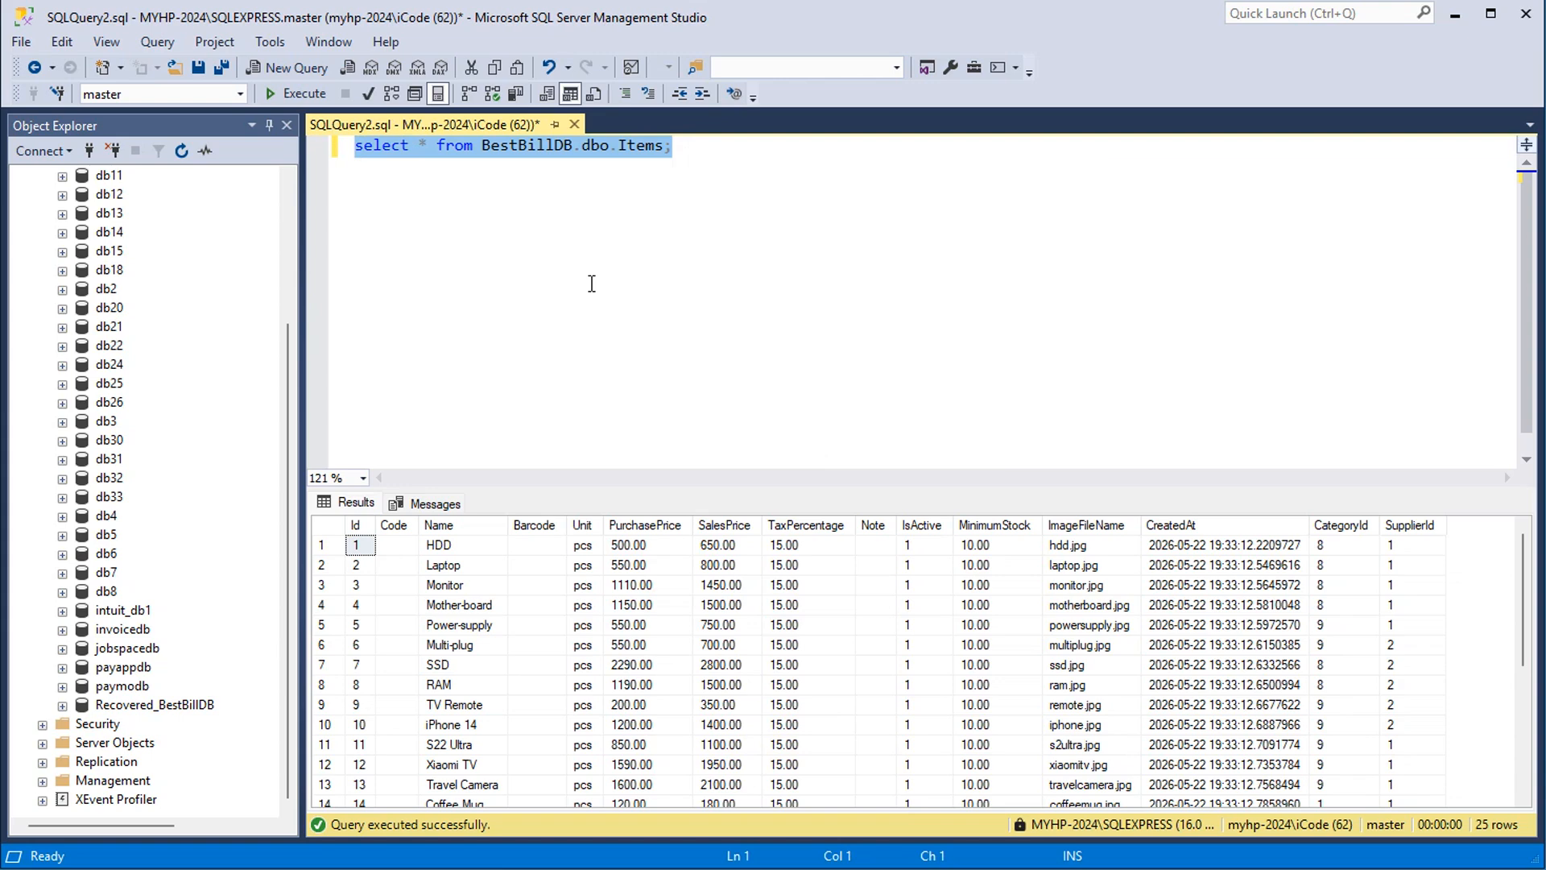
key(Delete)
text(USE master; ALTER DATABASE Recovered_BestBillDB SET SINGLE_USER WITH ROLLBACK IMMEDIATE; ALTER DATABASE Recovered_BestBillDB MODIFY NAME = BestBillDB; ALTER DATABASE BestBillDB SET MULTI_USER;)
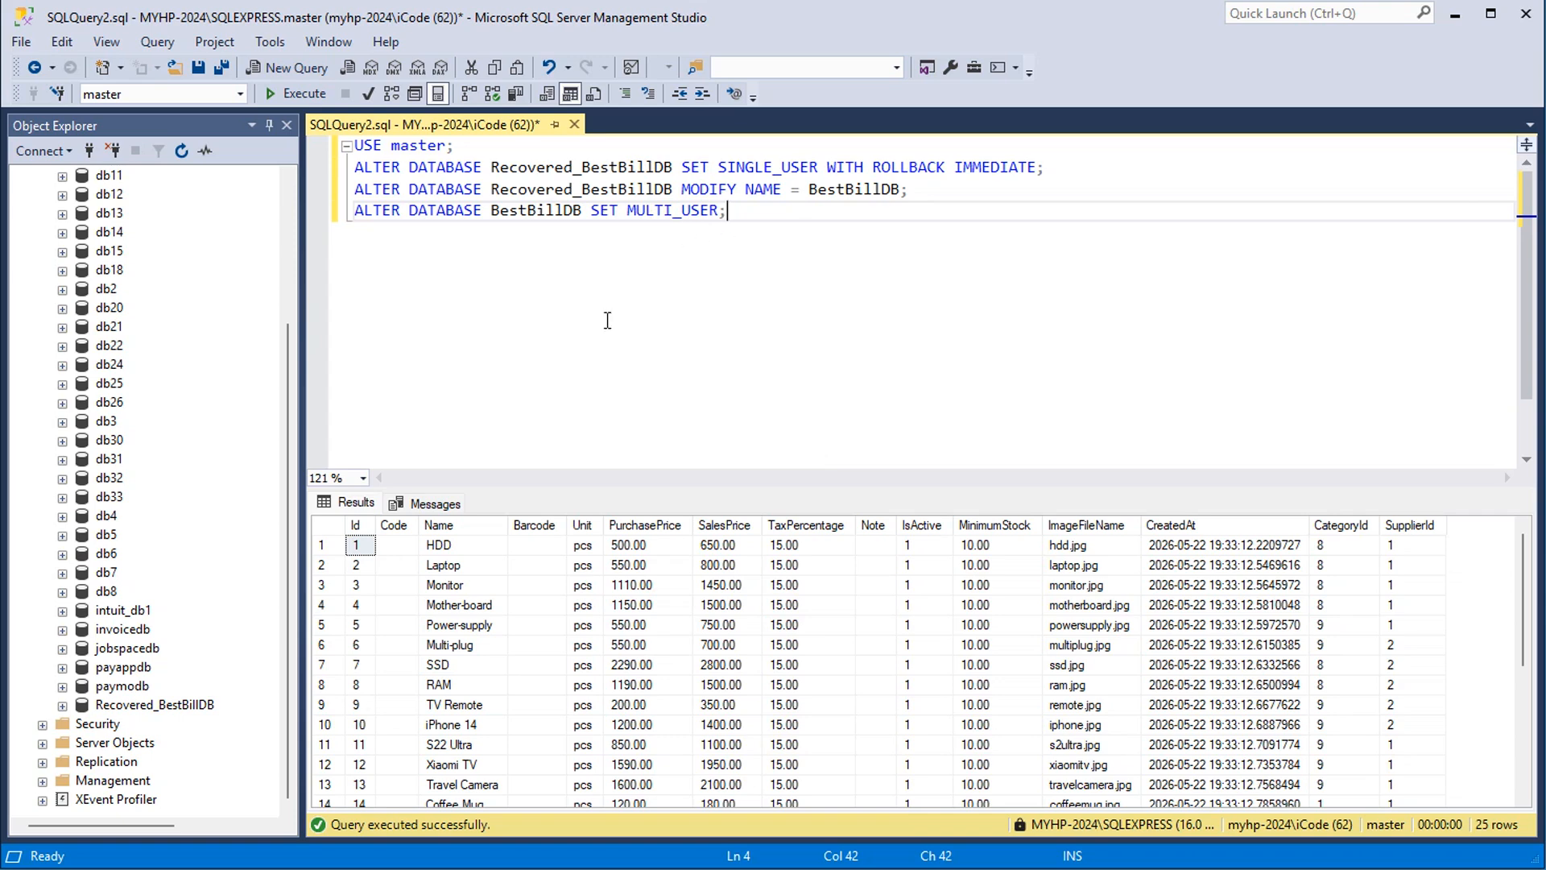
click(286, 95)
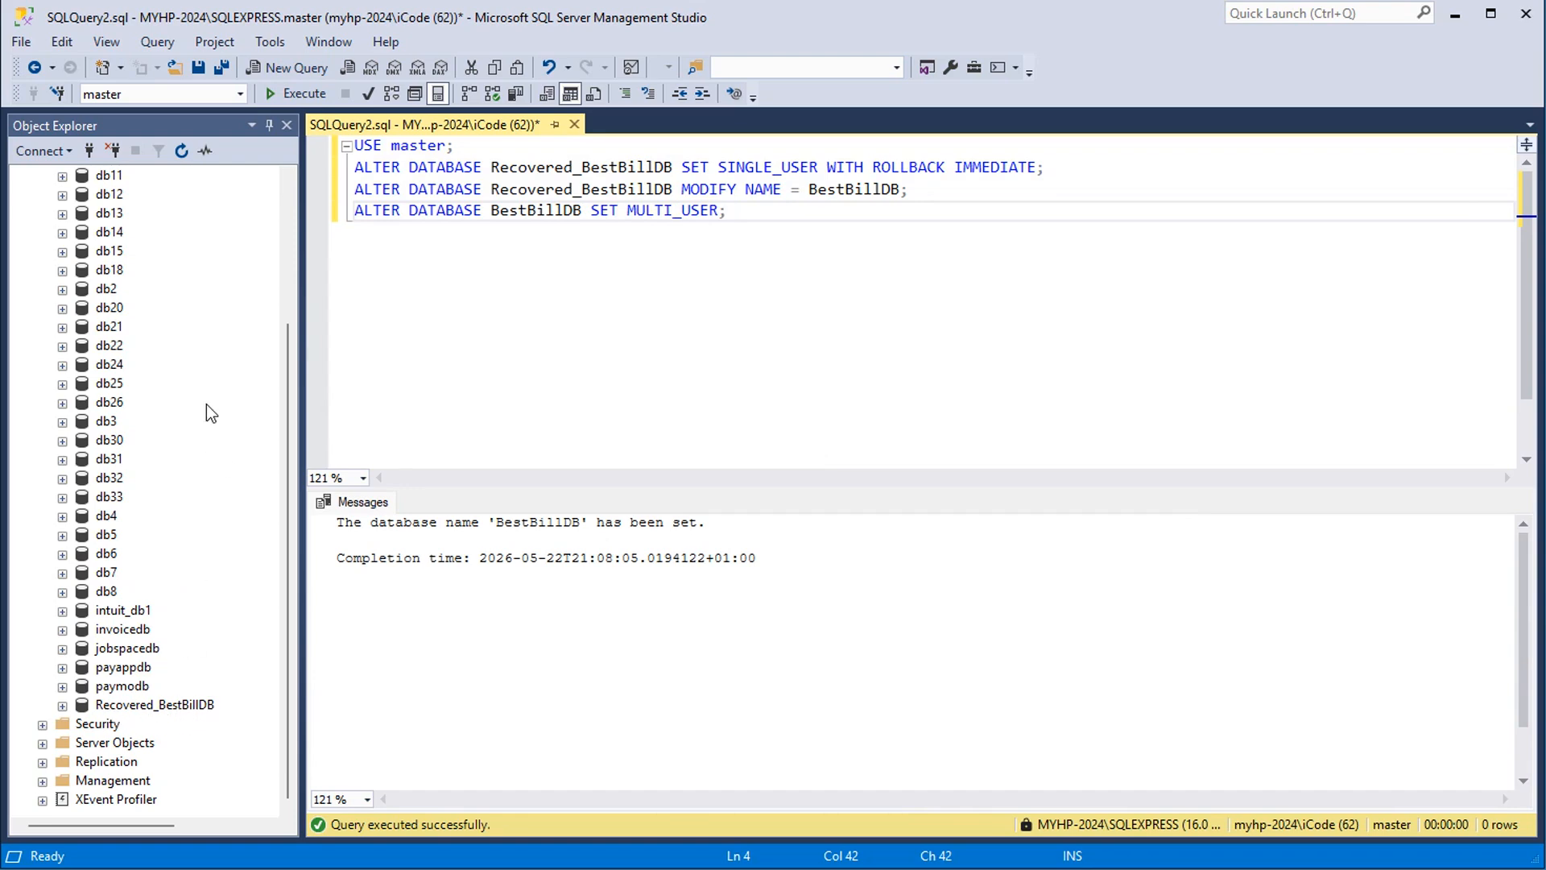
Refresh the Databases folder to check the renamed database in the list
scroll(206, 404, up, 4)
click(98, 195)
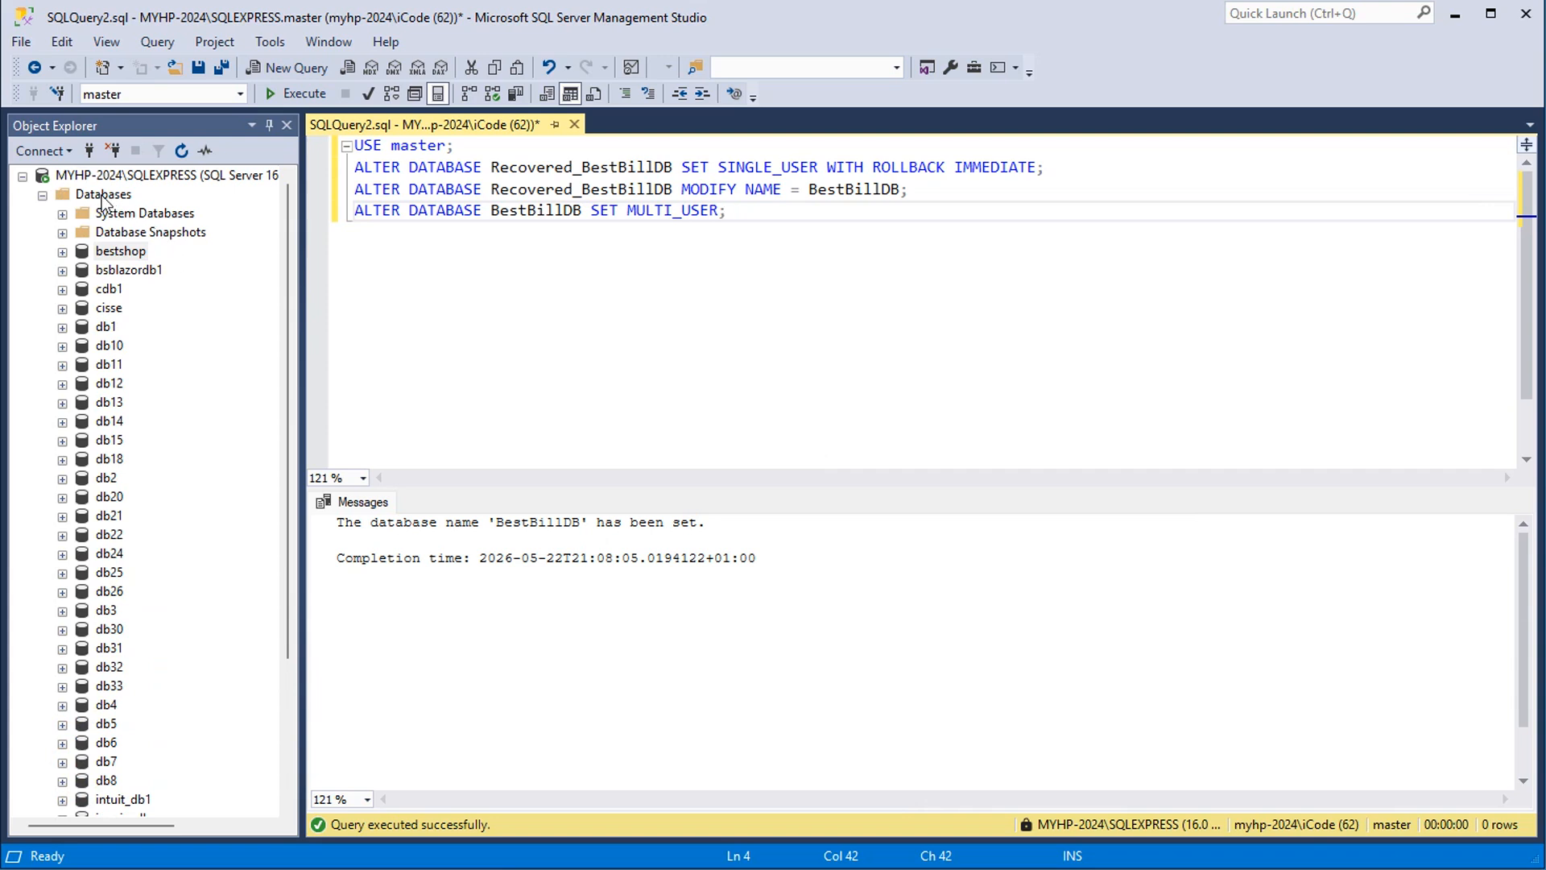
click(181, 151)
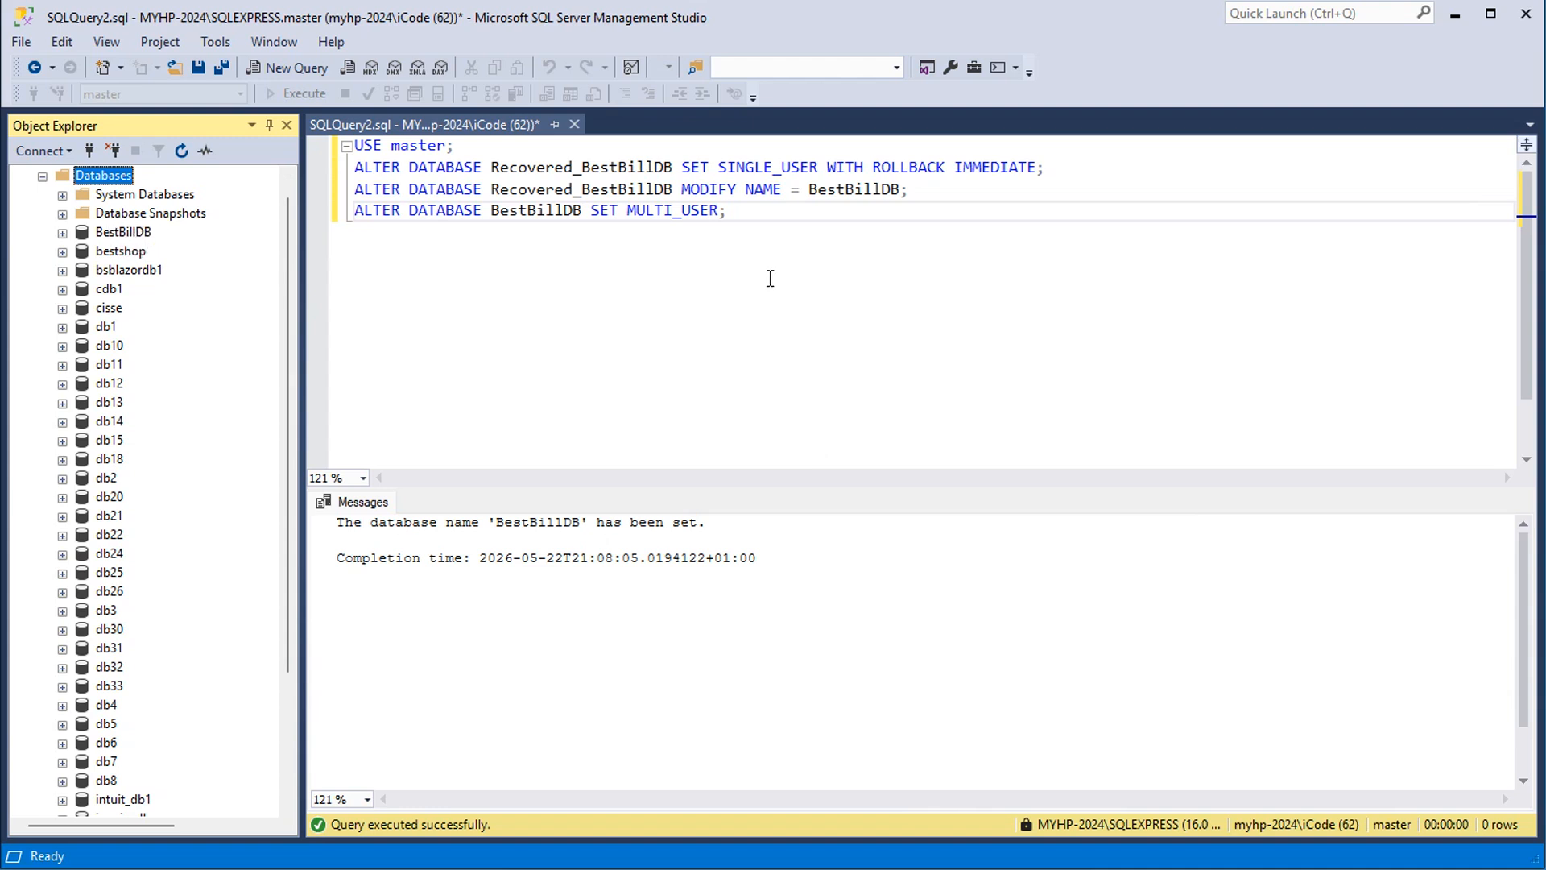
Replace the rename script with "select * from BestBillDB.dbo.Items;" and execute it
click(780, 218)
drag(780, 218, 354, 145)
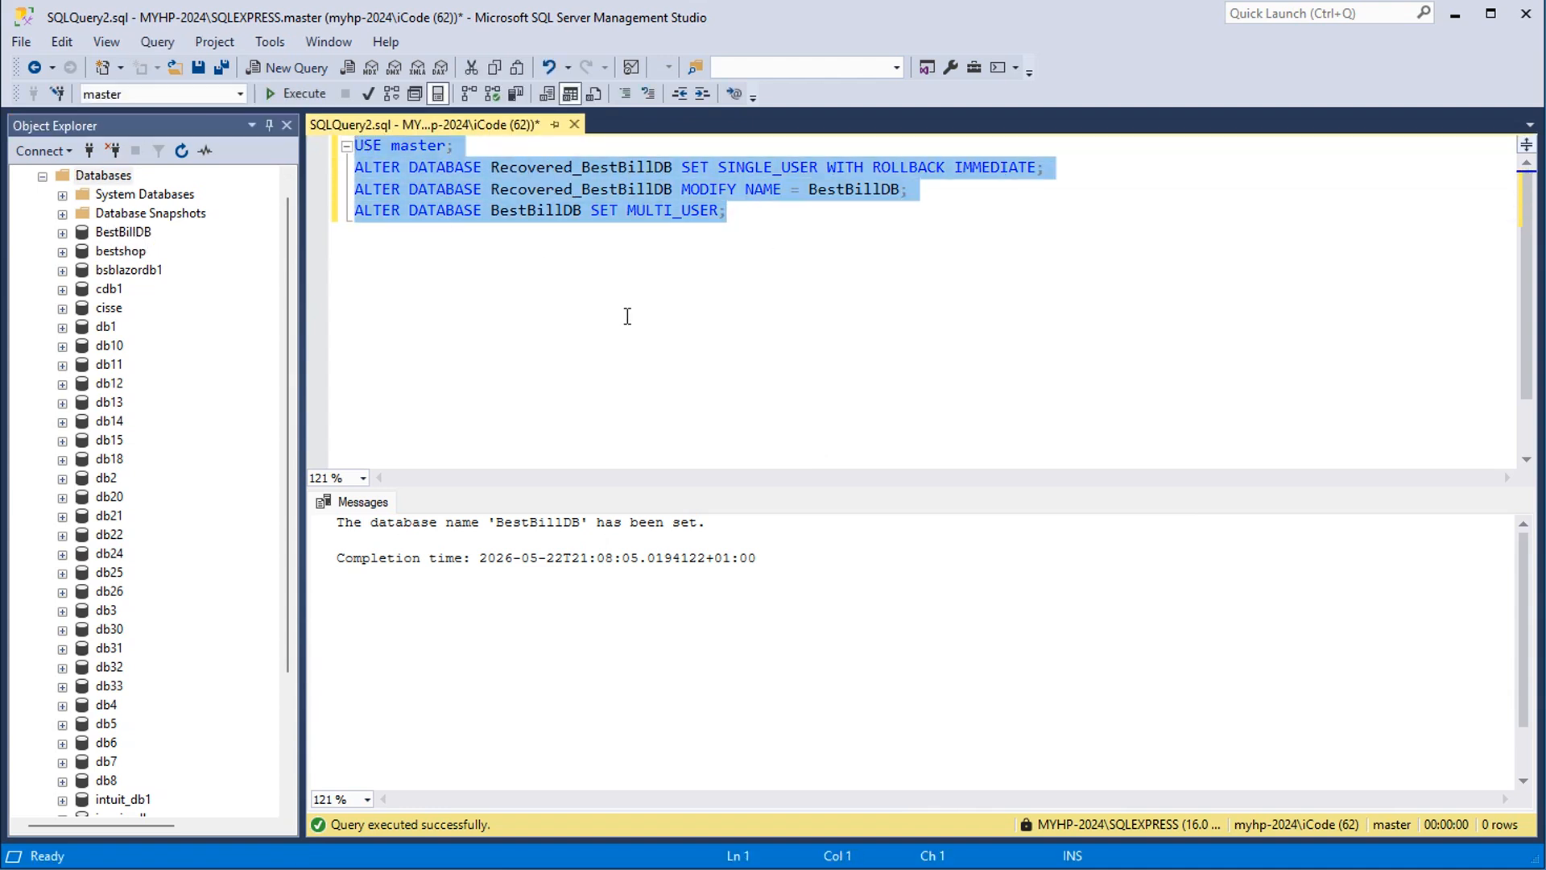
key(Delete)
key(ctrl+v)
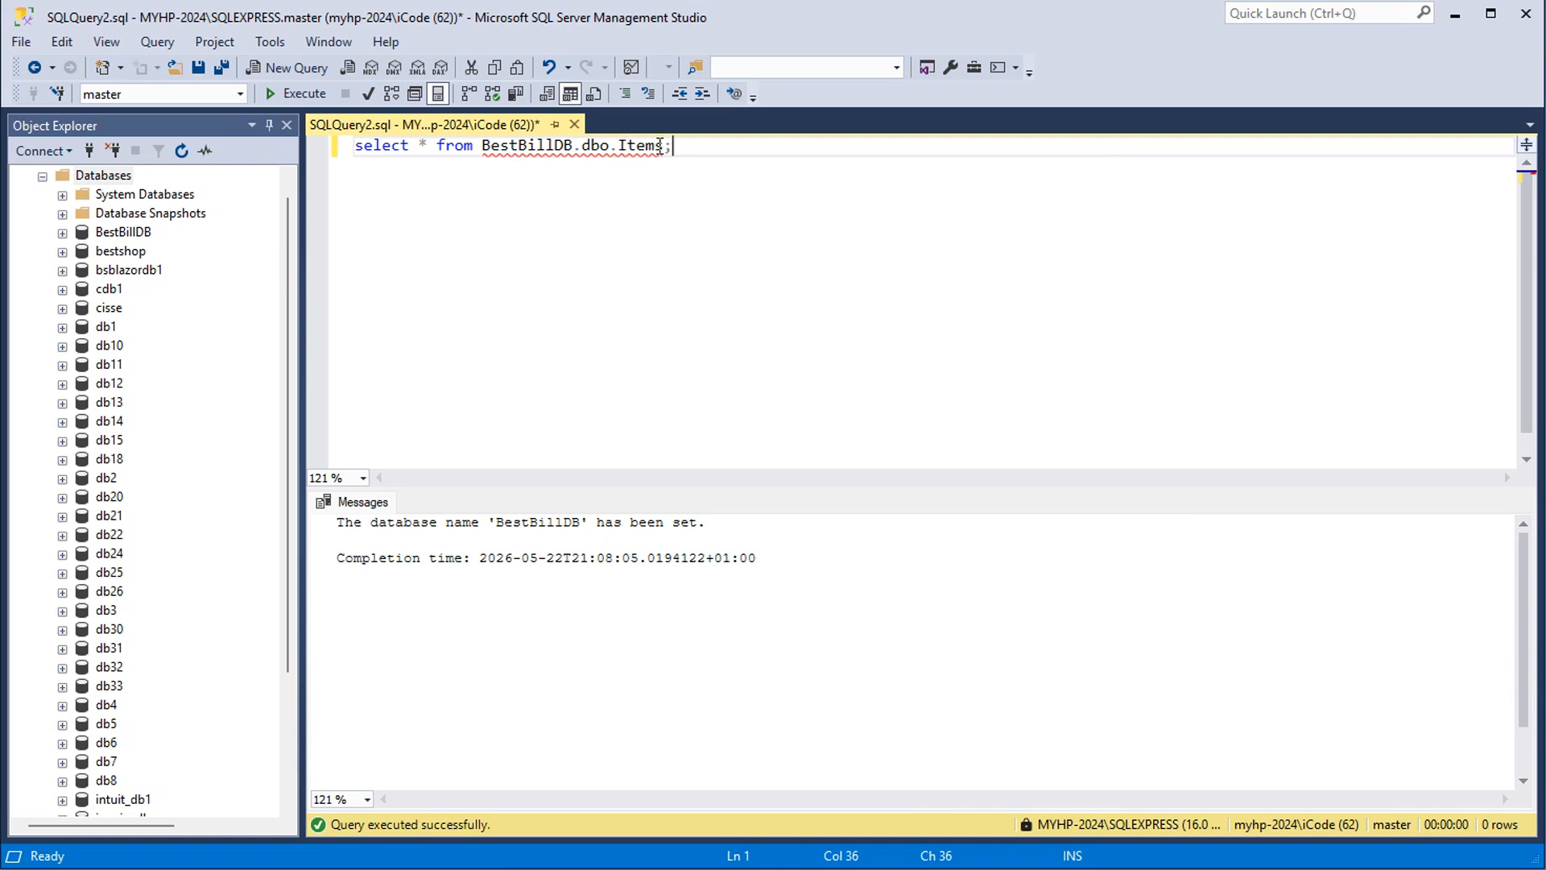
click(295, 94)
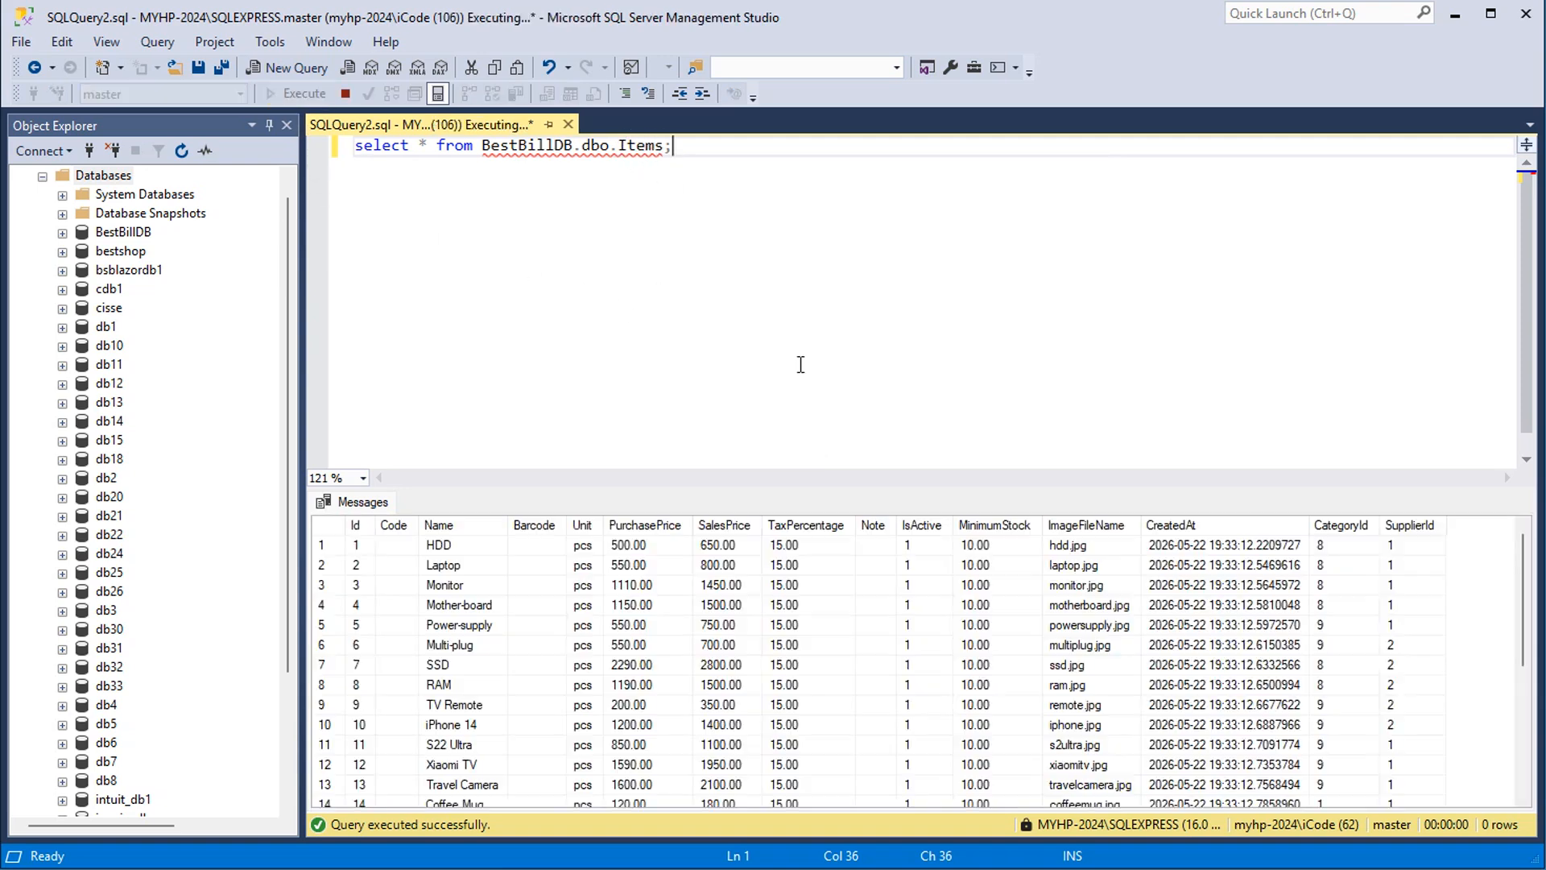